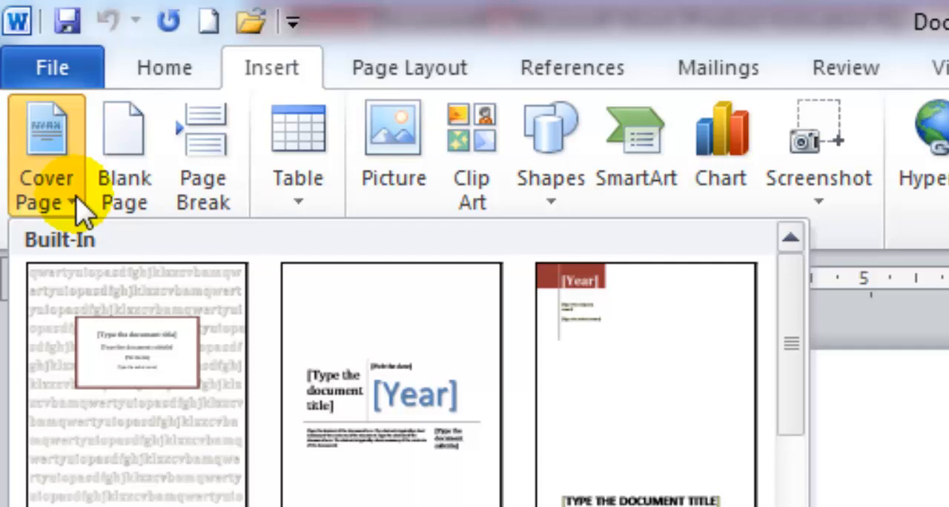
Look through the built-in cover page designs and open the Insert Picture dialog, closing it without choosing a picture.
left_click(795, 423)
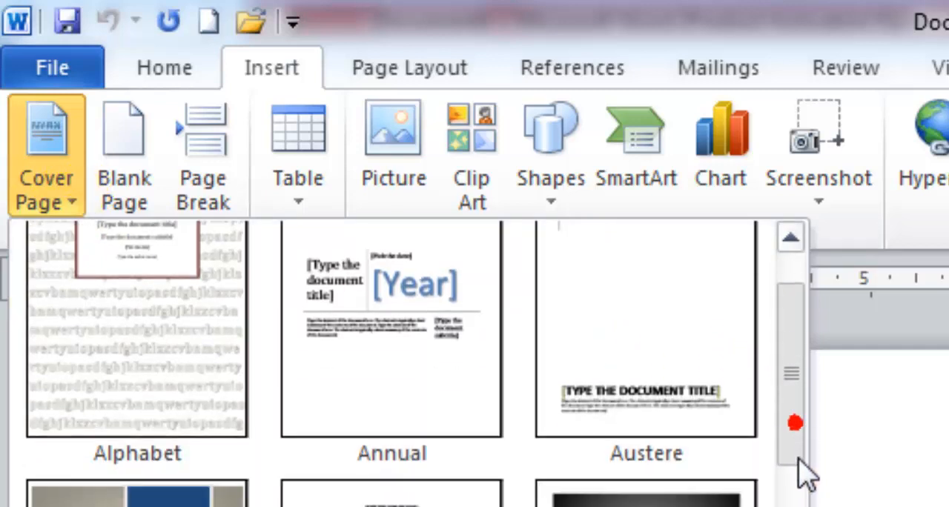
left_click(805, 477)
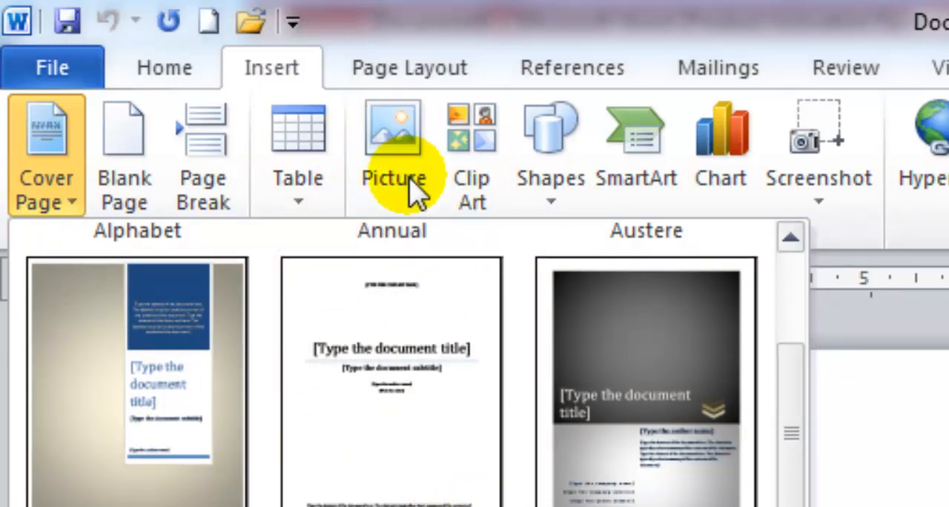
left_click(413, 193)
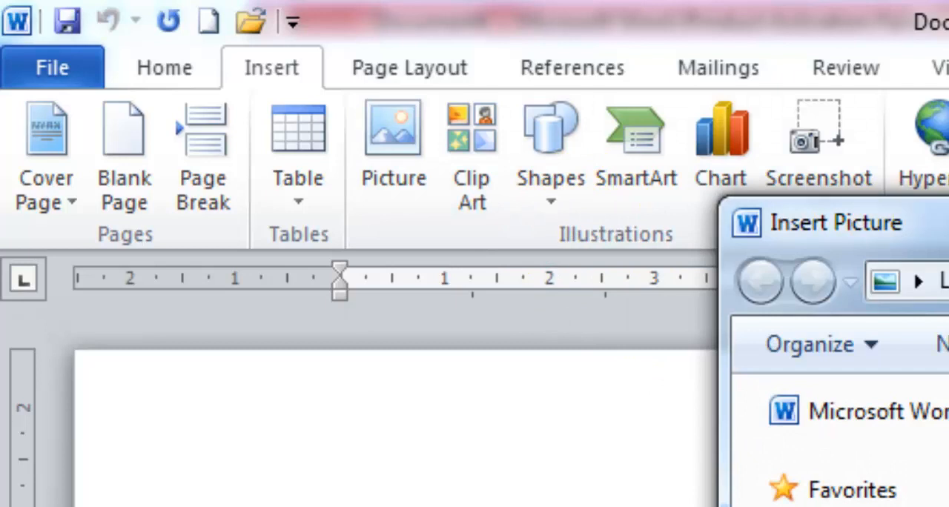
key("Escape")
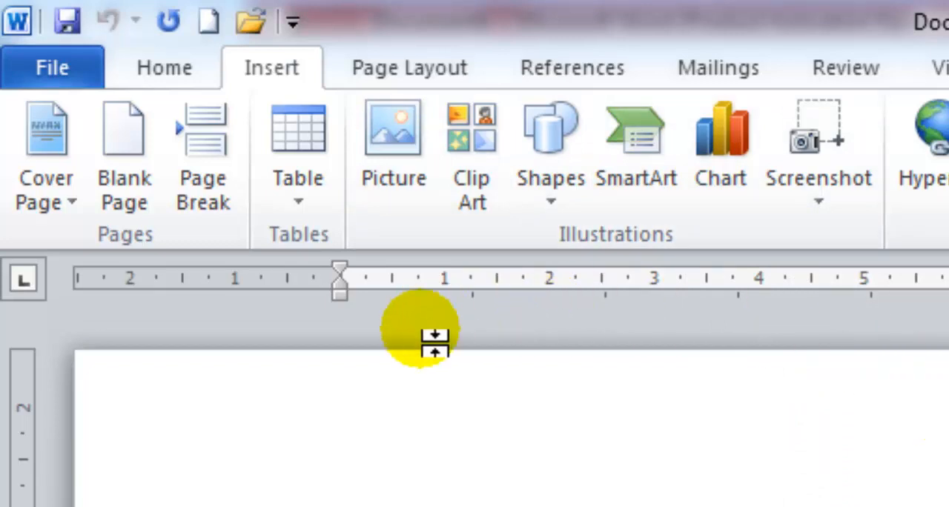
Preview a 10x8 table in the table size grid.
left_click(307, 205)
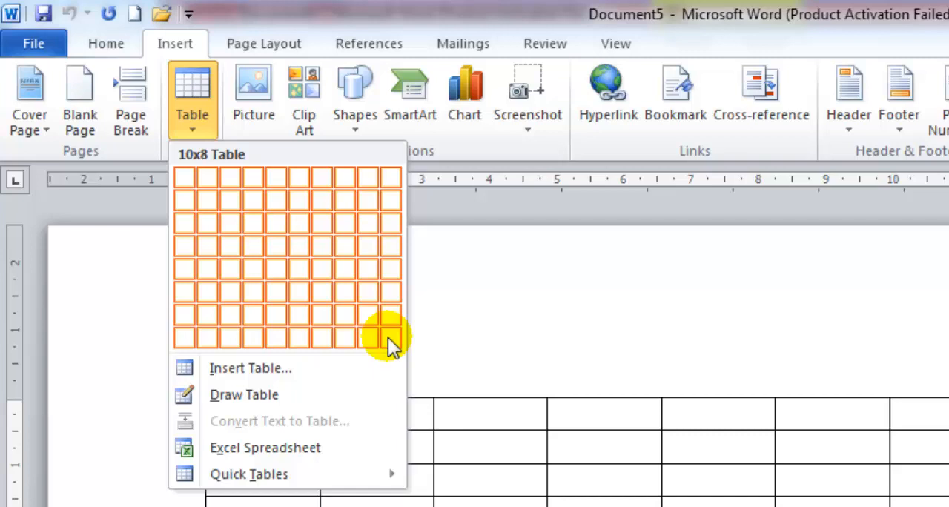
left_click(317, 375)
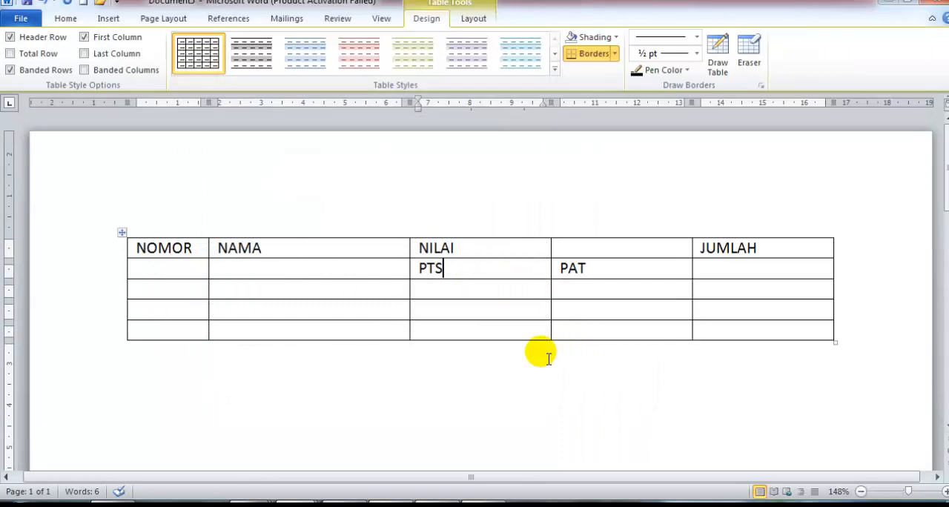
left_click(523, 364)
left_click(437, 251)
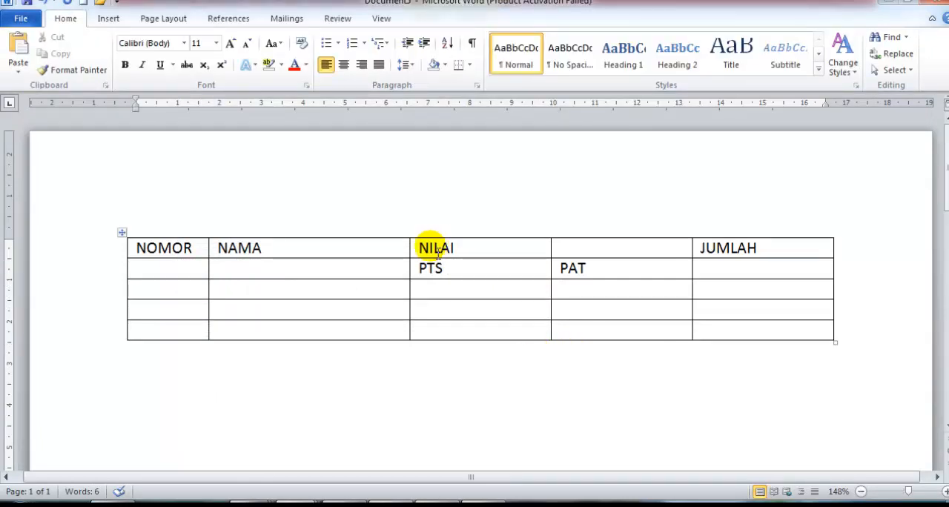
left_click(435, 290)
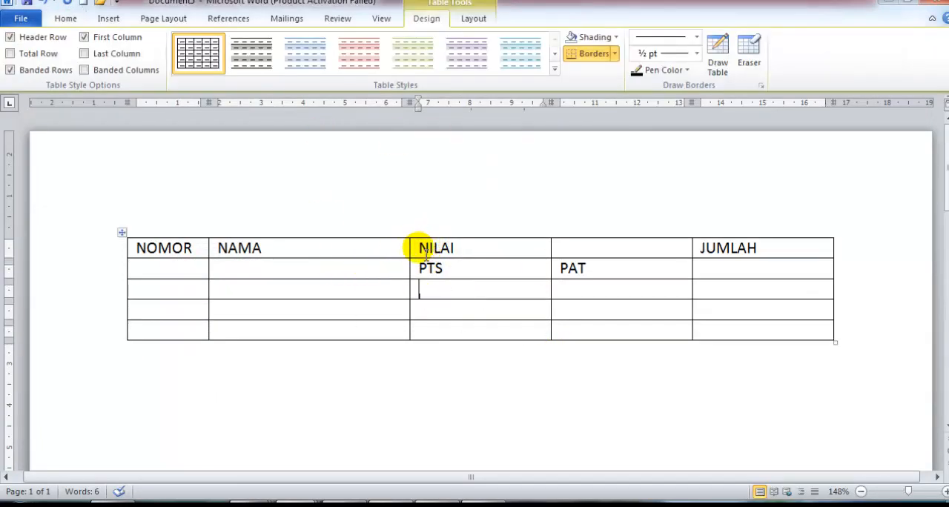
left_click(504, 250)
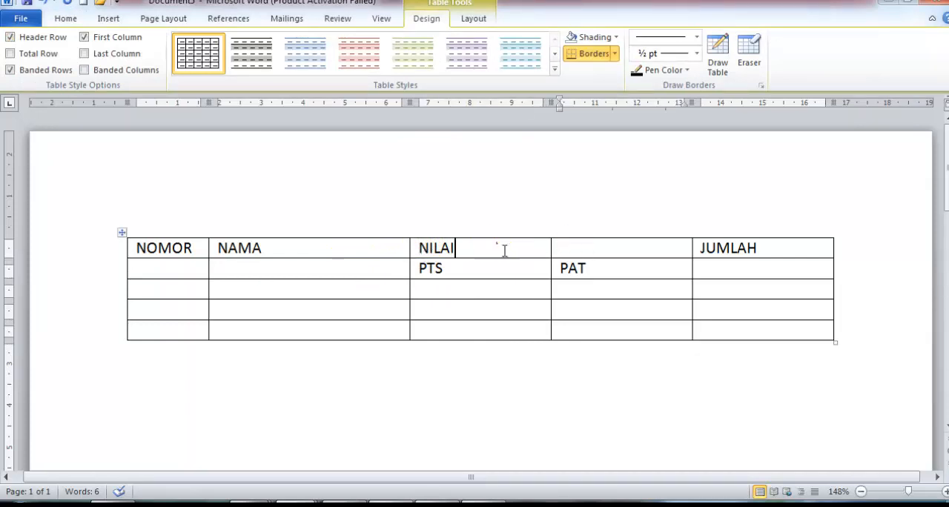
Merge the NILAI header cell with the empty cell beside it above PTS and PAT.
left_click_drag(419, 248, 483, 248)
left_click(558, 253)
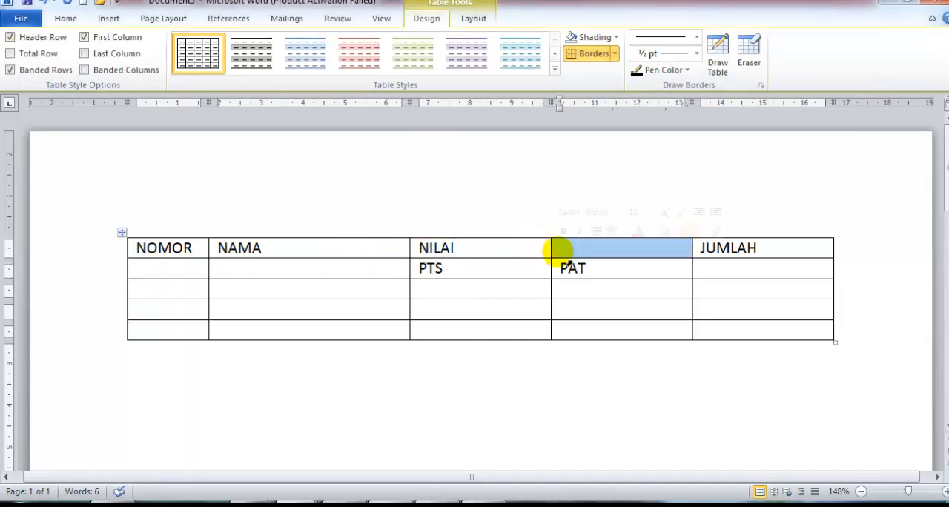
left_click(575, 253)
left_click(415, 248)
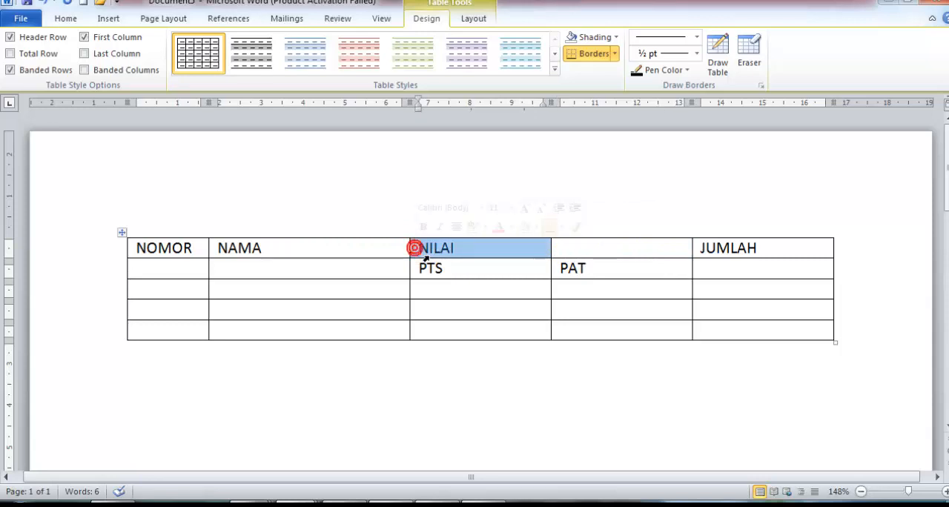
key("shift+Right")
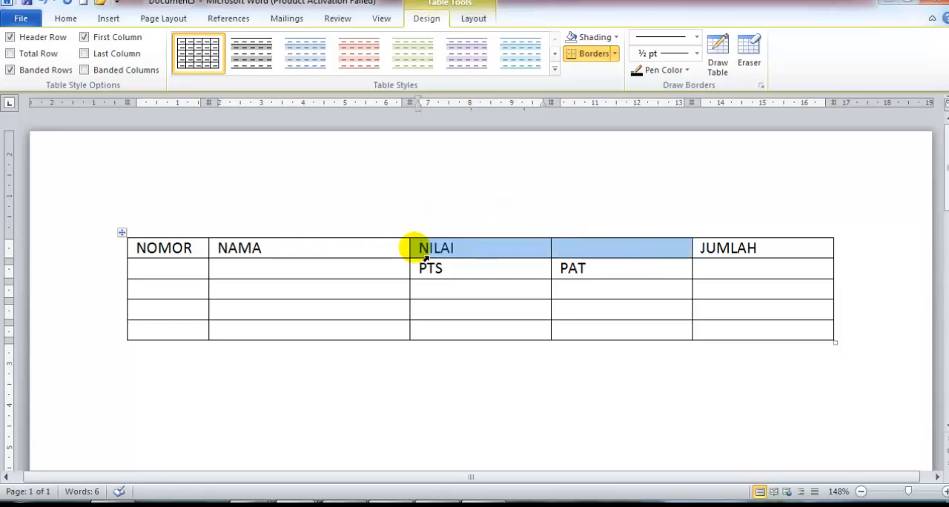
right_click(482, 250)
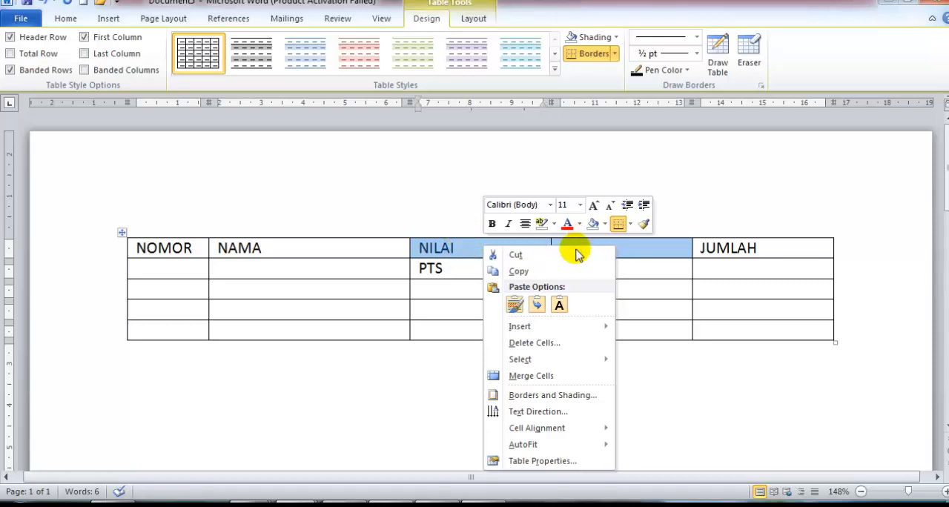
left_click(531, 376)
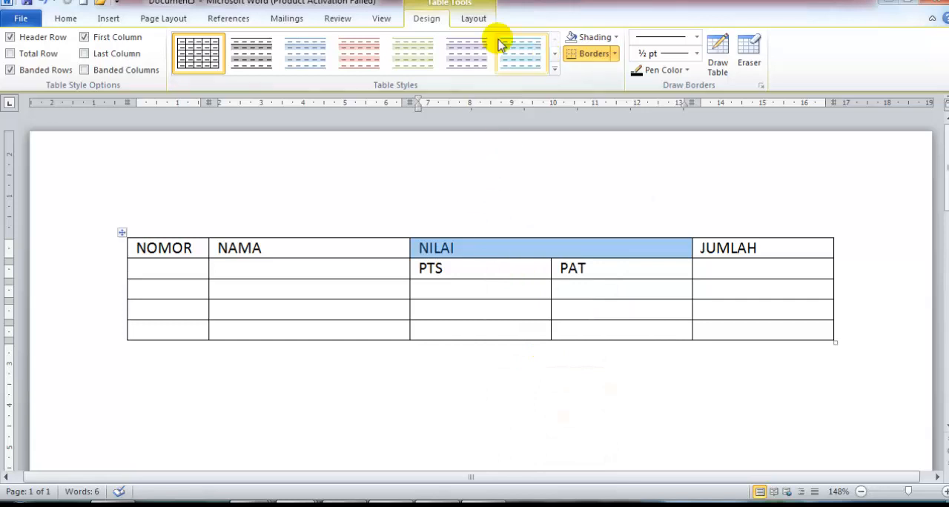
Center the NILAI heading horizontally and vertically in its merged cell.
left_click(463, 18)
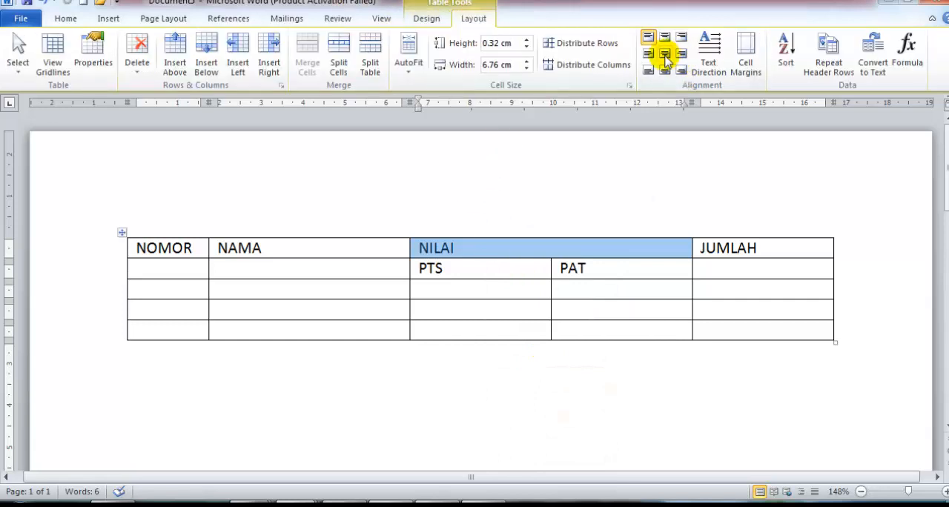
left_click(666, 55)
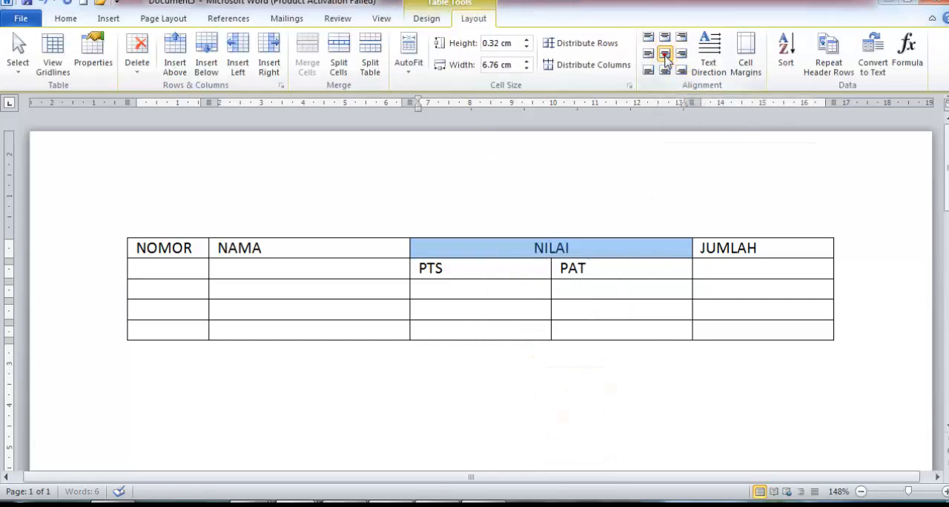
left_click(582, 248)
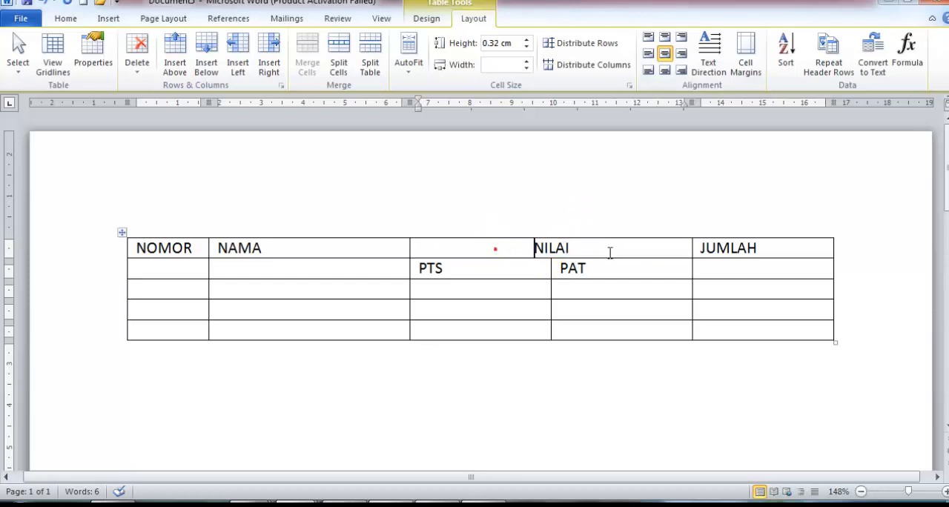
left_click(479, 245)
left_click(595, 246)
Merge the JUMLAH header cell with the empty cell below it and center its text both ways.
left_click(771, 251)
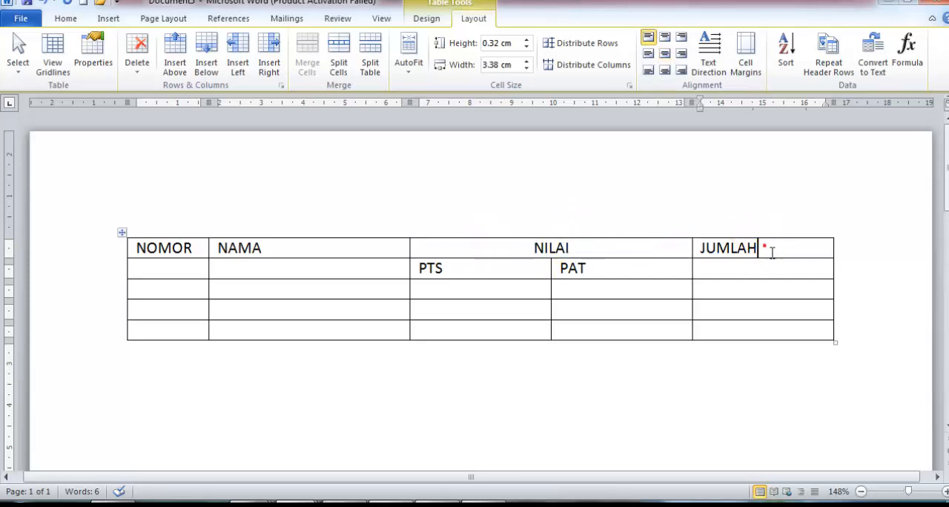
key("shift+Down")
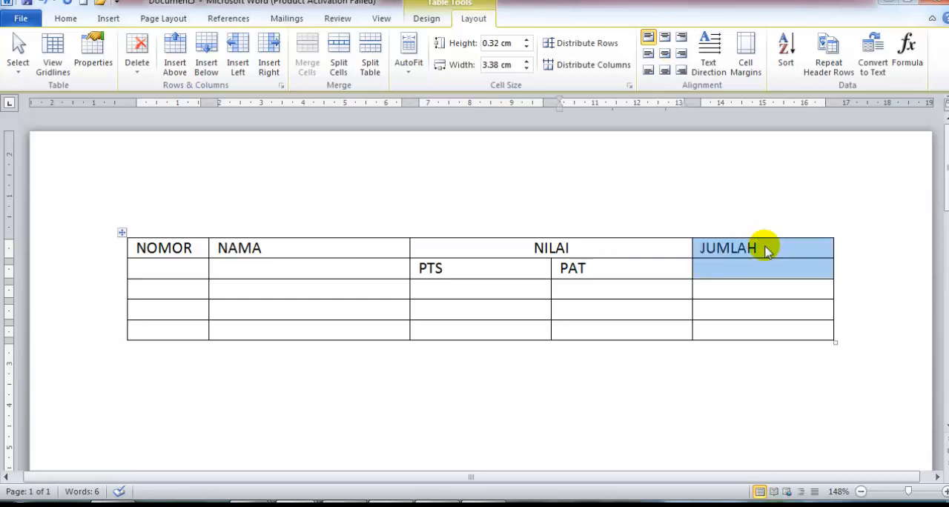
right_click(766, 251)
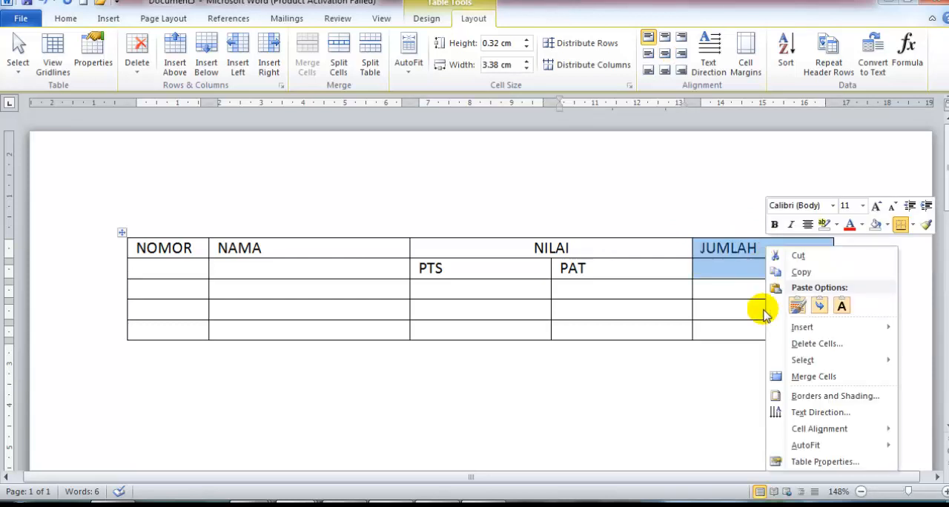
left_click(803, 379)
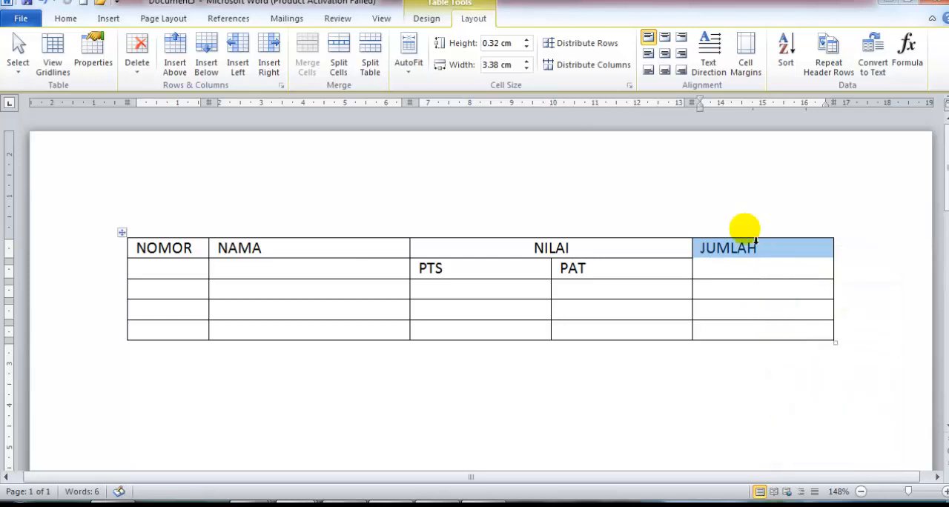
left_click(665, 55)
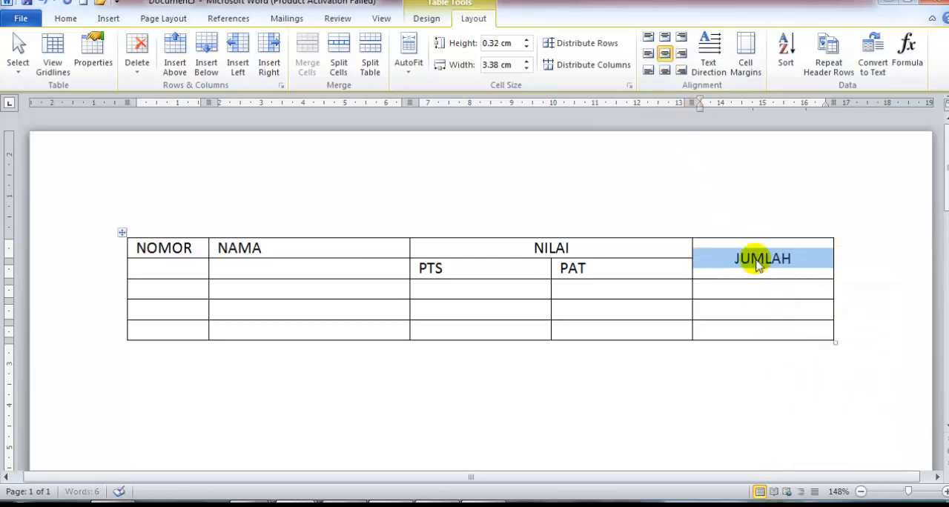
Merge the NOMOR header cell with the empty cell below it.
left_click(160, 249)
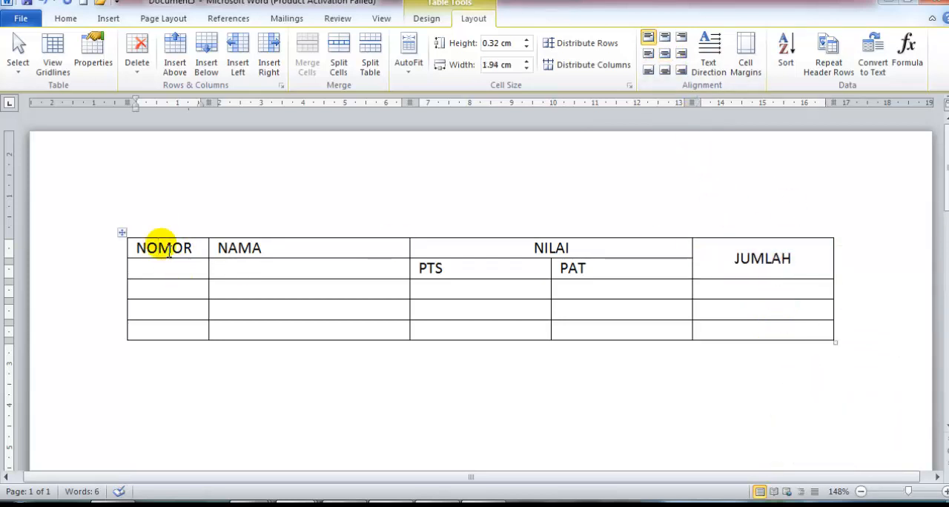
key("shift+Down")
right_click(163, 251)
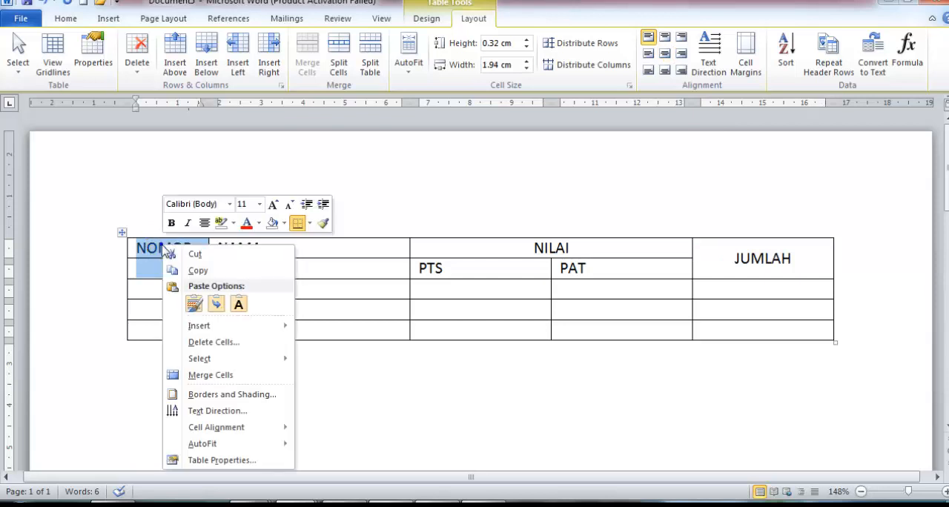
left_click(210, 375)
Merge the NAMA header cell with the empty cell below it and center its text both ways.
left_click(268, 249)
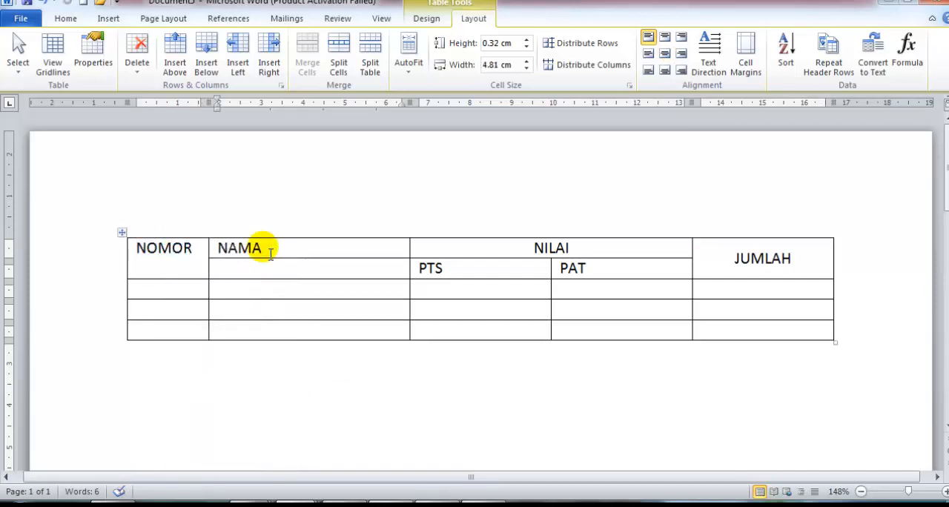
key("shift+Down")
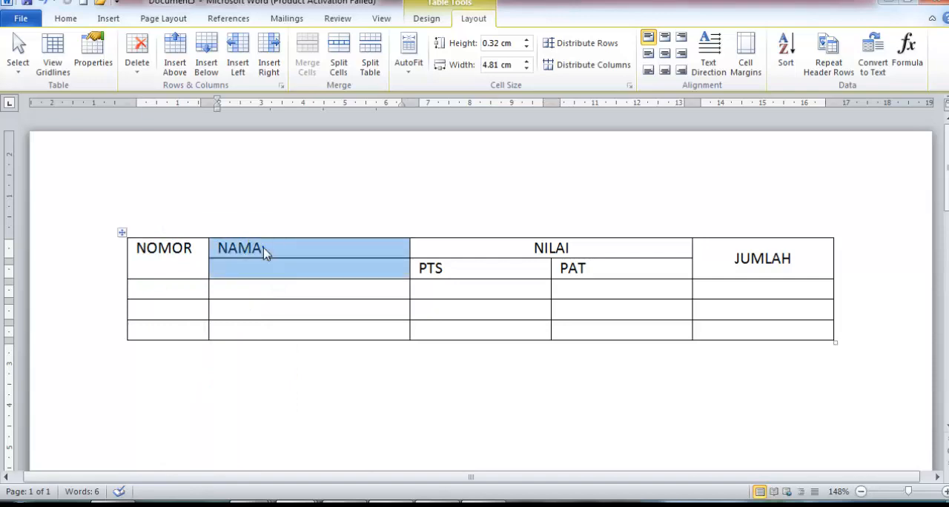
right_click(264, 250)
left_click(312, 378)
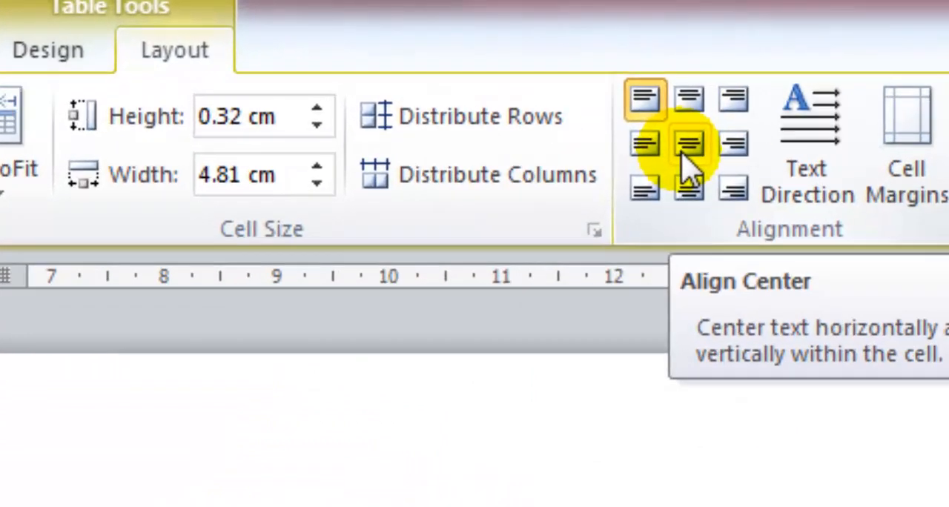
left_click(688, 147)
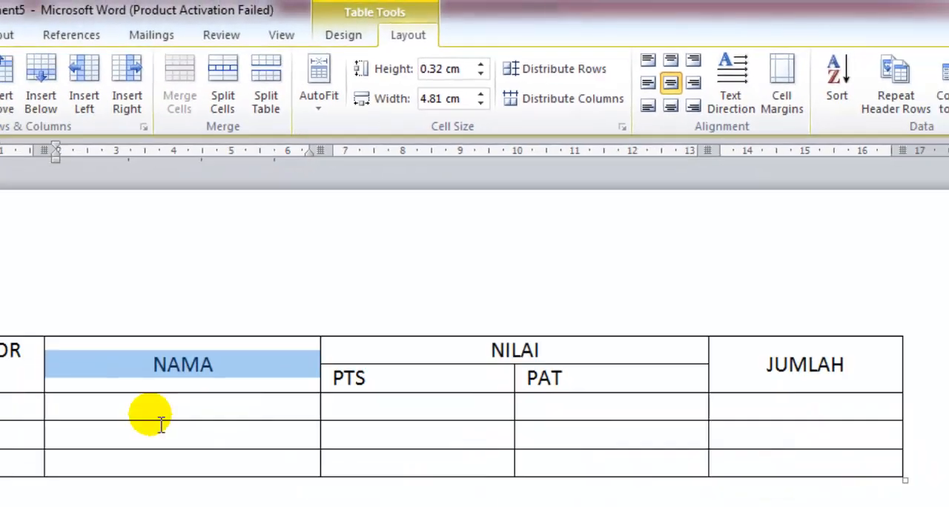
Center the NOMOR heading horizontally and vertically in its merged cell.
left_click(288, 298)
left_click(193, 296)
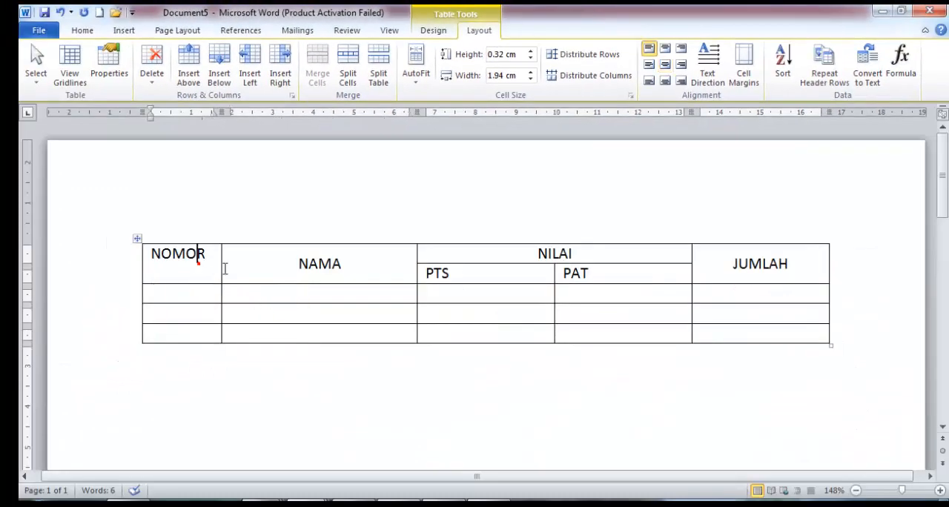
left_click(197, 254)
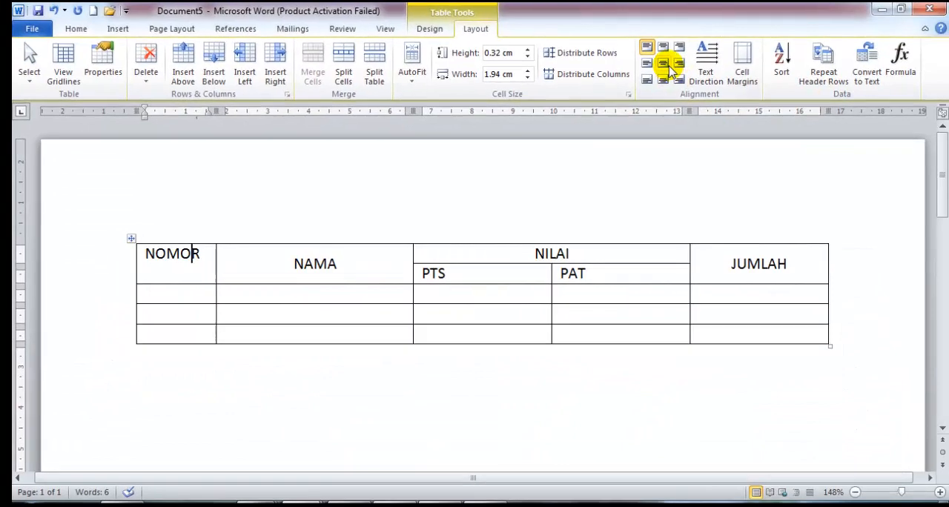
left_click(667, 65)
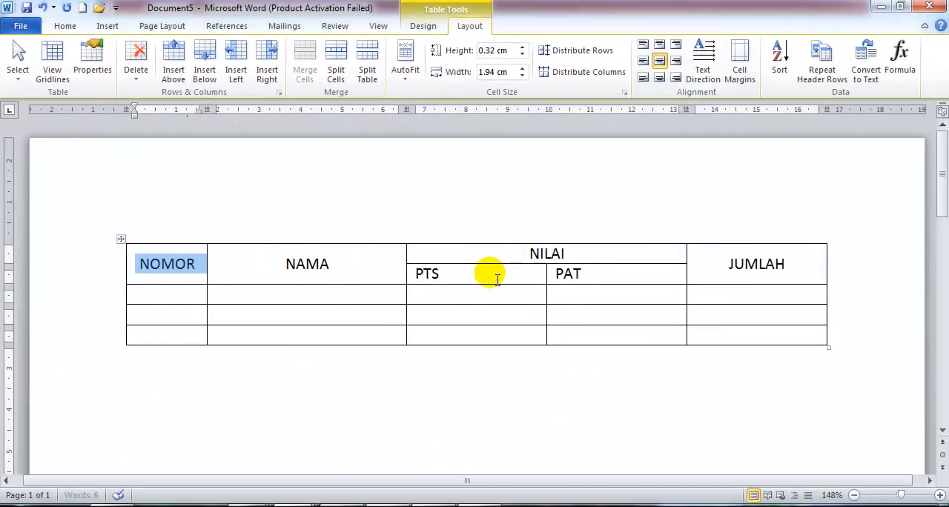
left_click(489, 272)
left_click(600, 273)
left_click(745, 271)
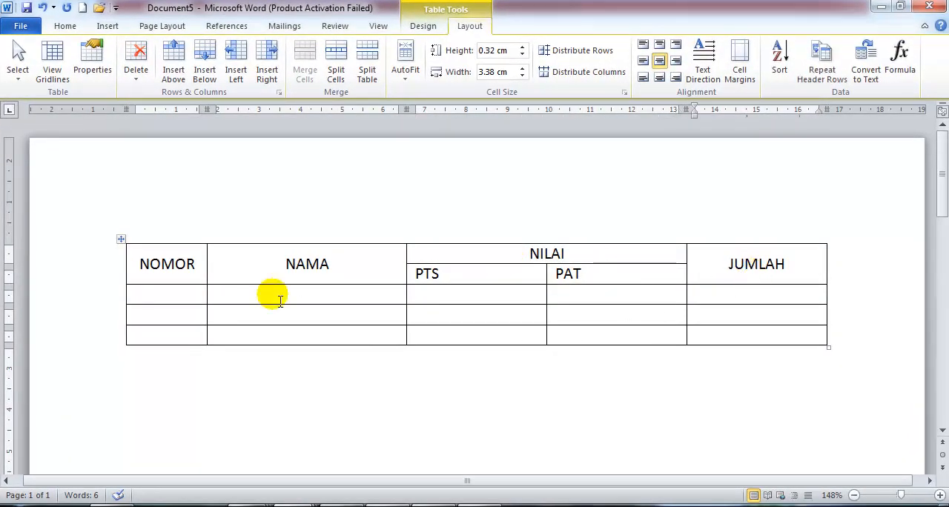
left_click(789, 301)
left_click(488, 299)
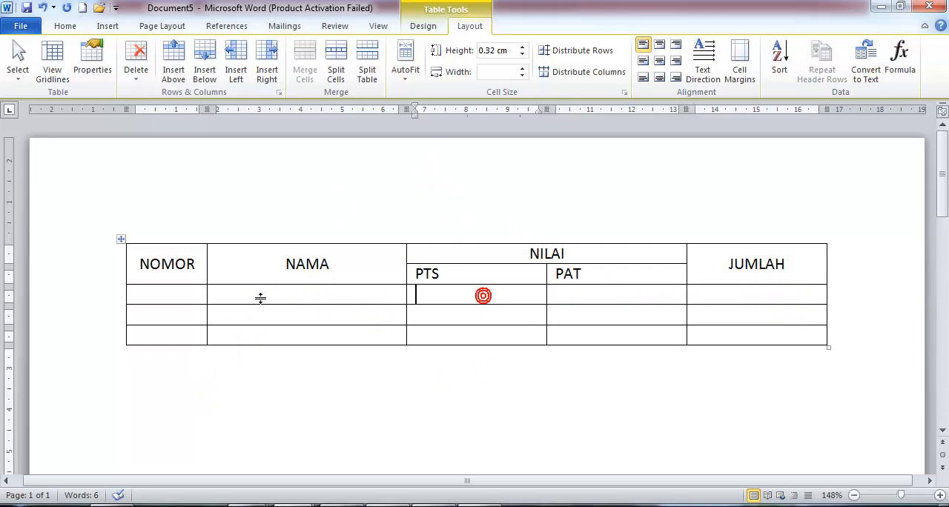
Number the three data rows 1, 2 and 3 in the NOMOR column.
left_click(165, 291)
type("1")
key("Down")
type("2")
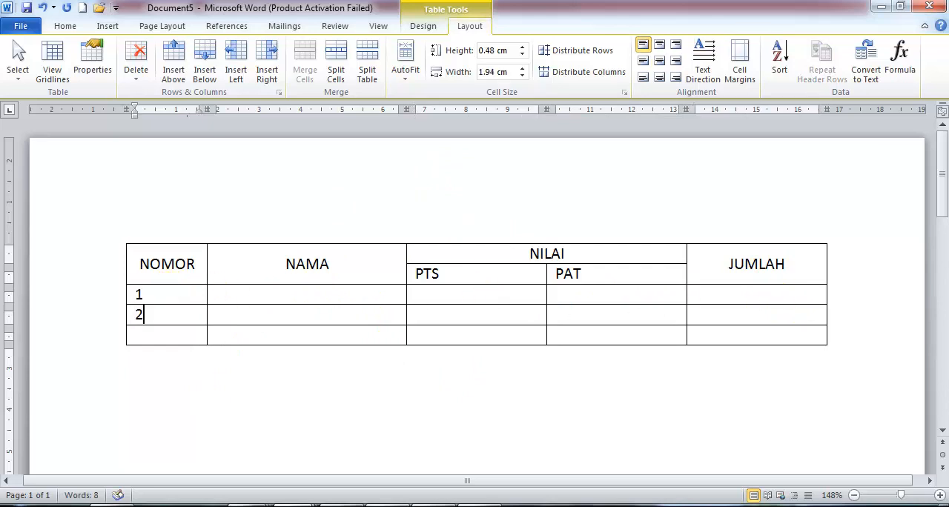
key("Down")
type("3")
Enter the three students' first names in the NAMA column beside numbers 1, 2 and 3.
key("Up")
key("Right")
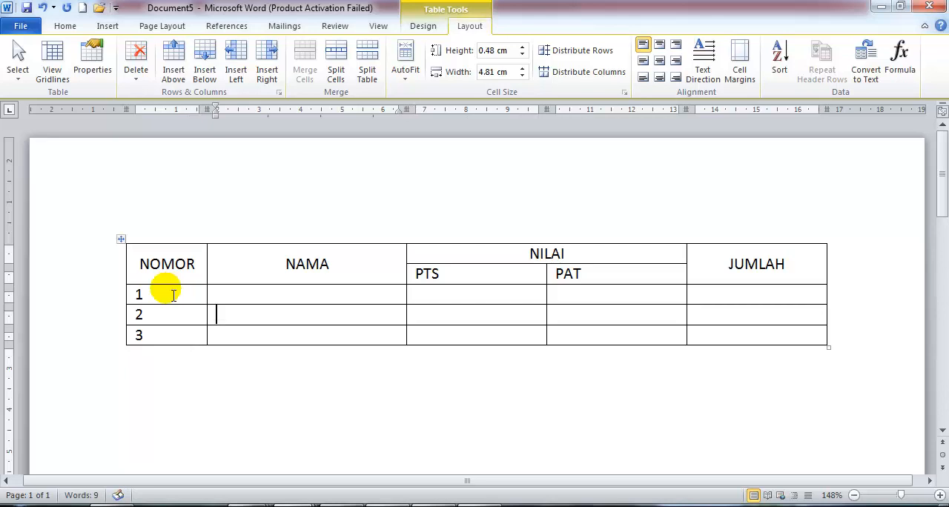
type("N")
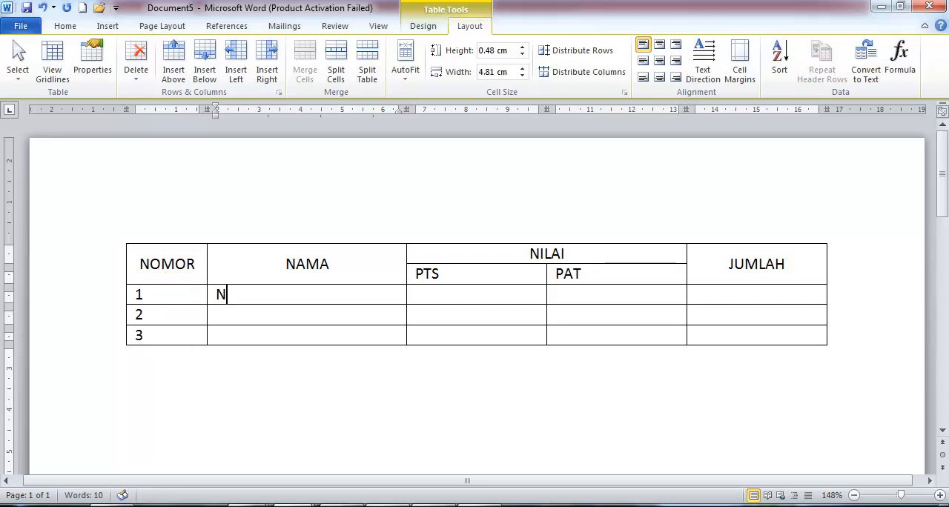
key("BackSpace")
type("AQ")
key("BackSpace")
type("YU")
key("Down")
type("BAYU")
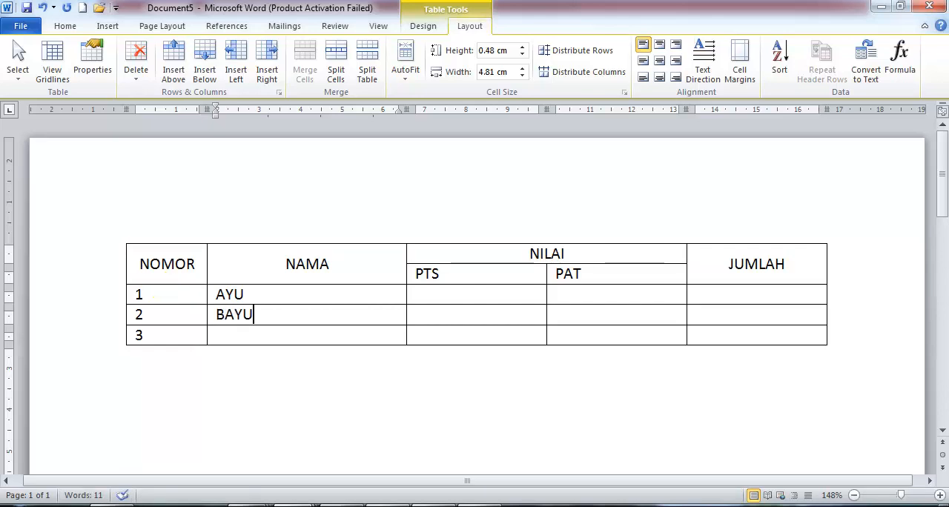
key("Down")
type("CINTA")
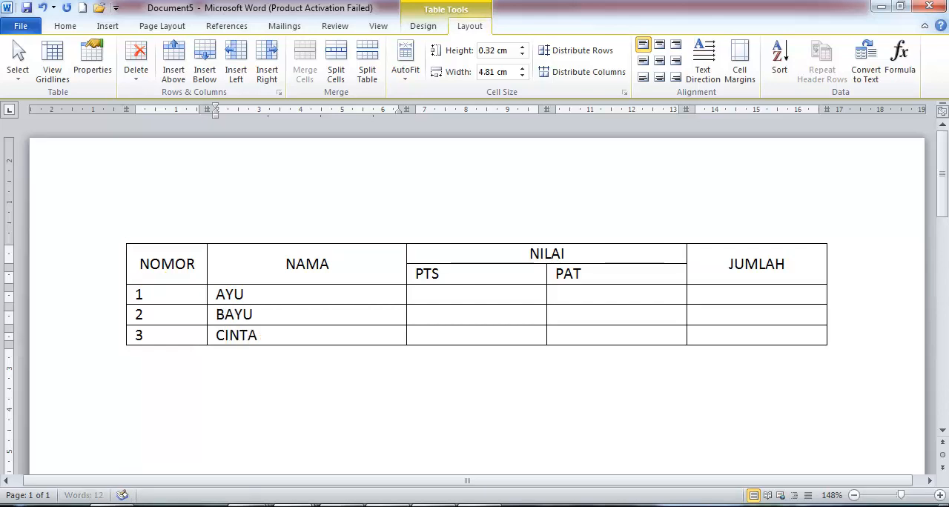
Enter 80 under PTS and 85 under PAT for student number 1.
key("Tab")
key("Up")
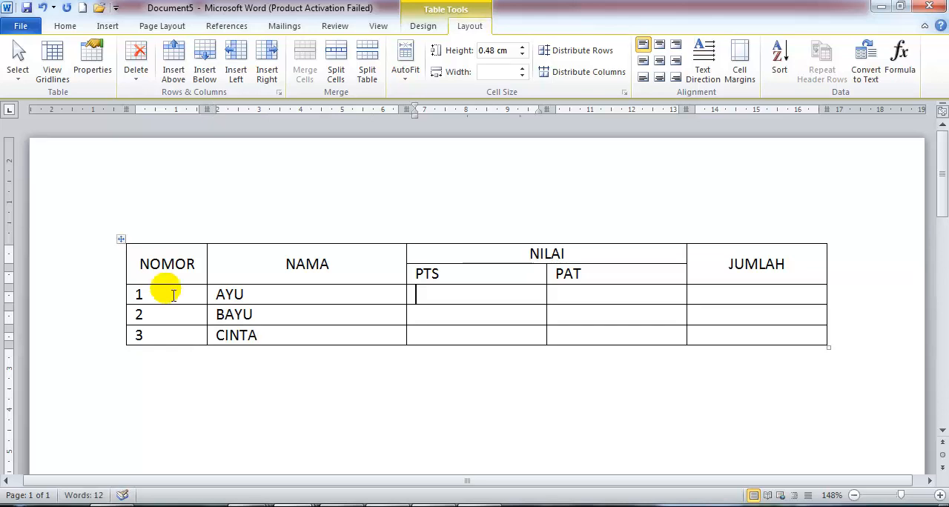
type("80")
key("Tab")
type("85")
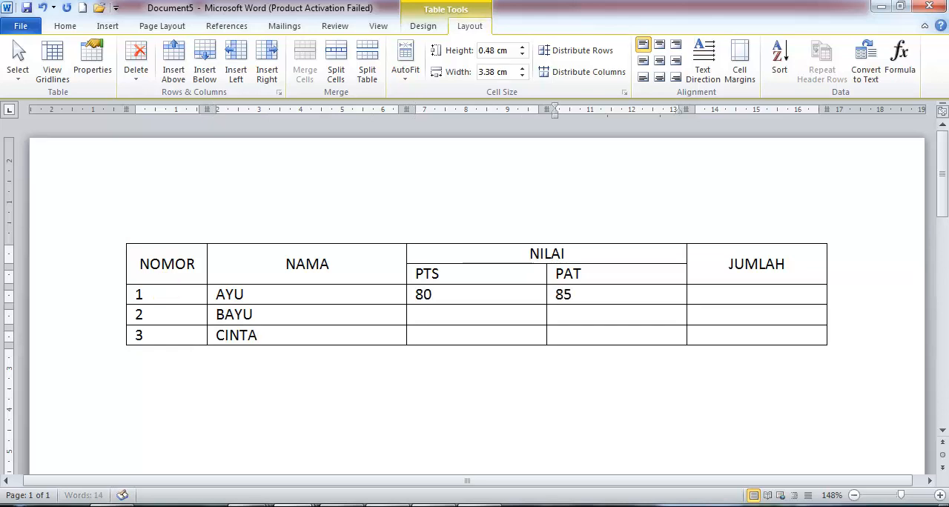
key("Tab")
type("8")
key("BackSpace")
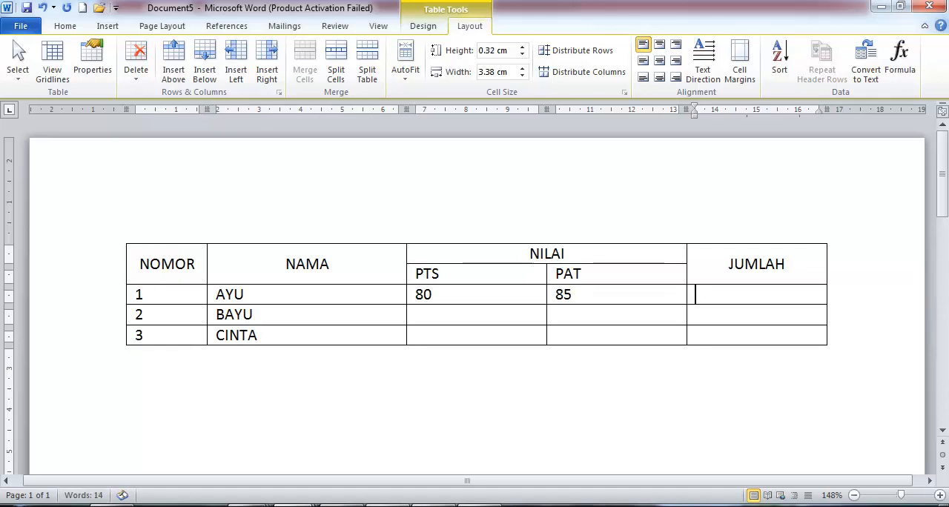
Enter 85 under PTS and 80 under PAT for student number 2.
key("Down")
key("Left")
key("Left")
type("85")
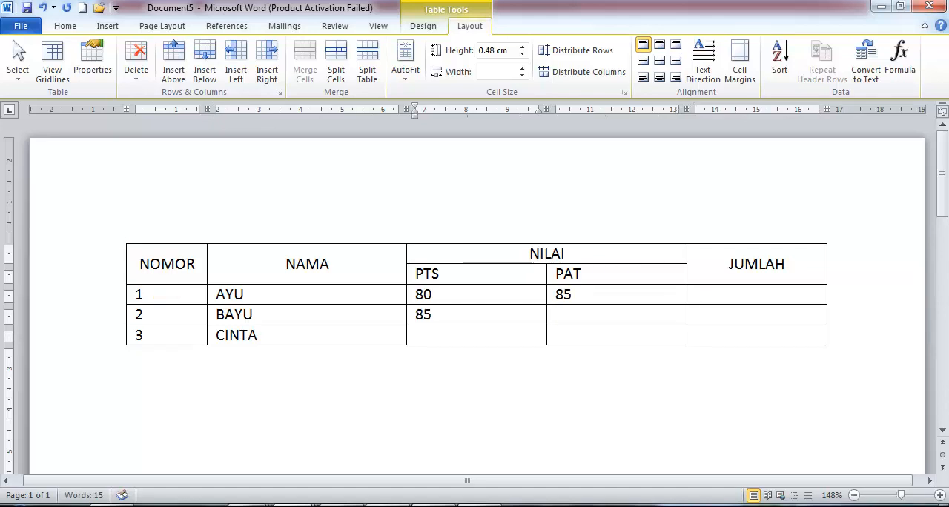
key("Tab")
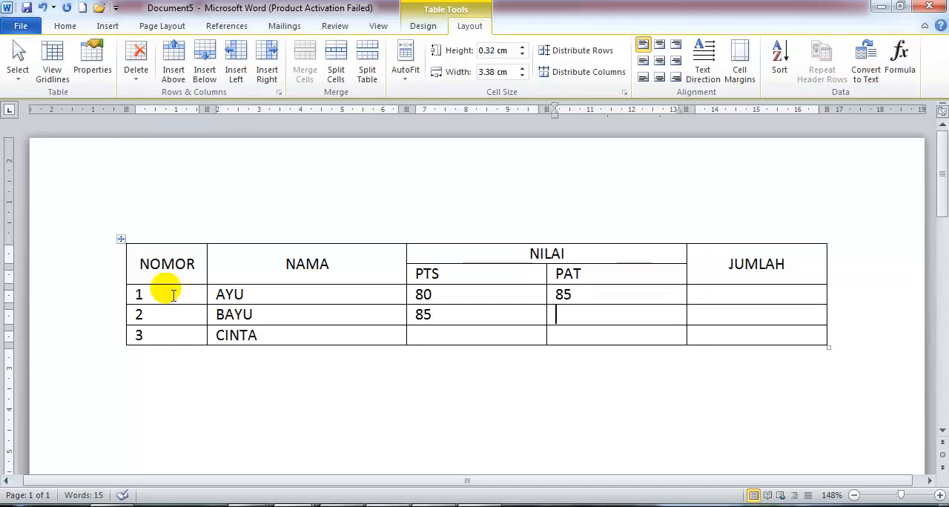
type("80")
Enter 60 under PTS and 70 under PAT for student number 3.
key("Down")
key("Left")
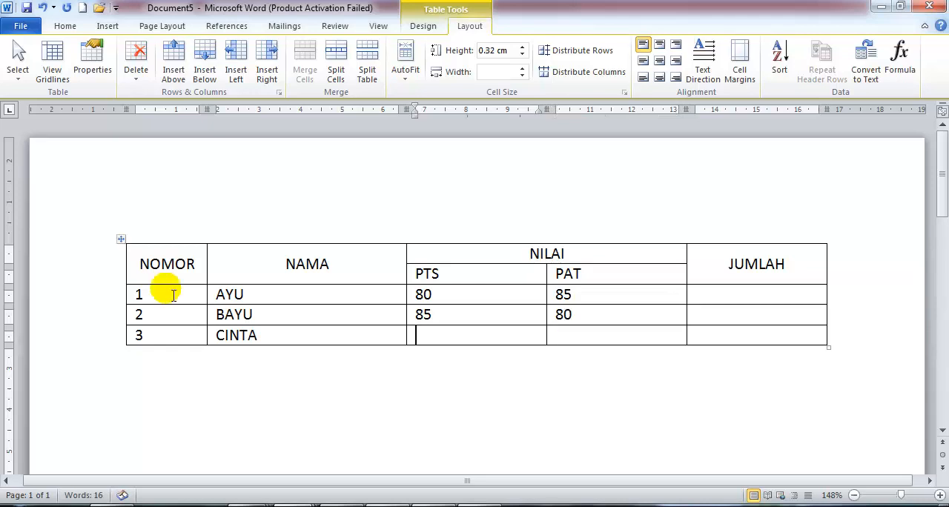
type("60")
key("Tab")
type("70")
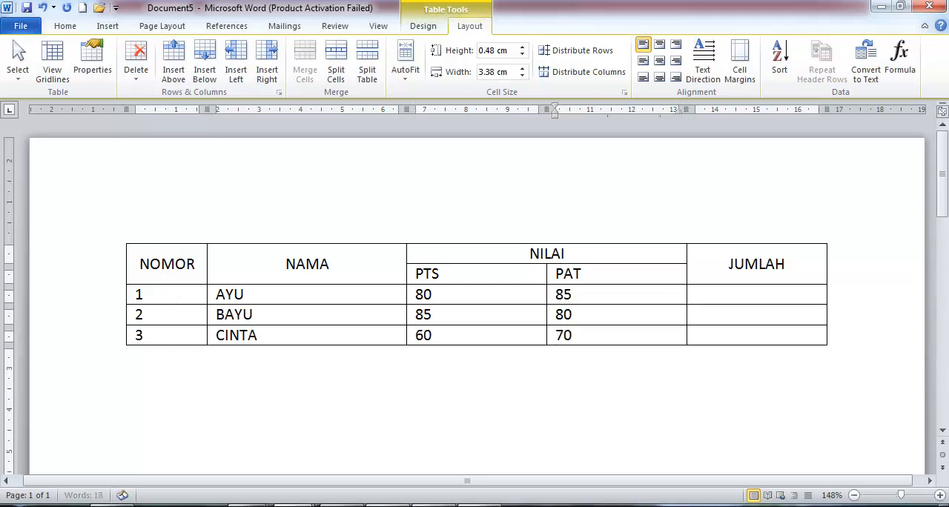
key("Tab")
key("Up")
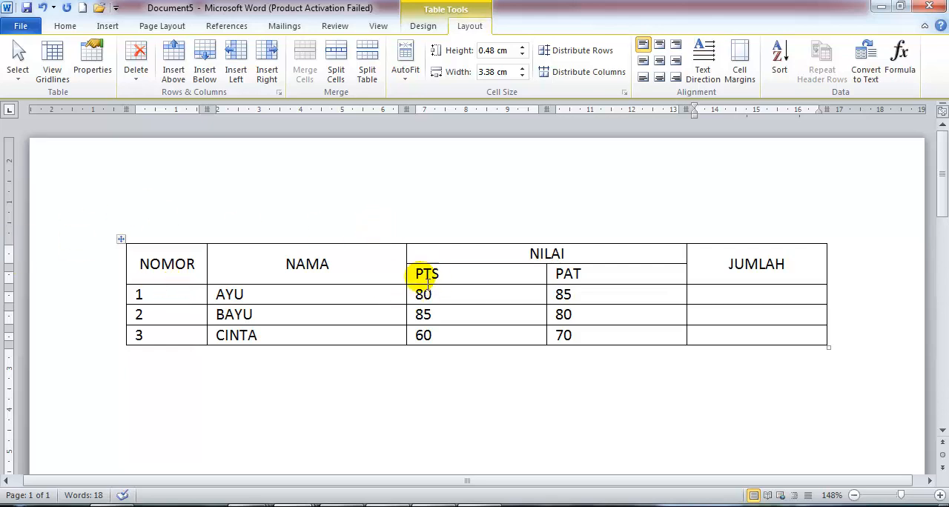
Center the PTS and PAT headings and all scores below them horizontally and vertically in their cells.
left_click_drag(418, 279, 565, 300)
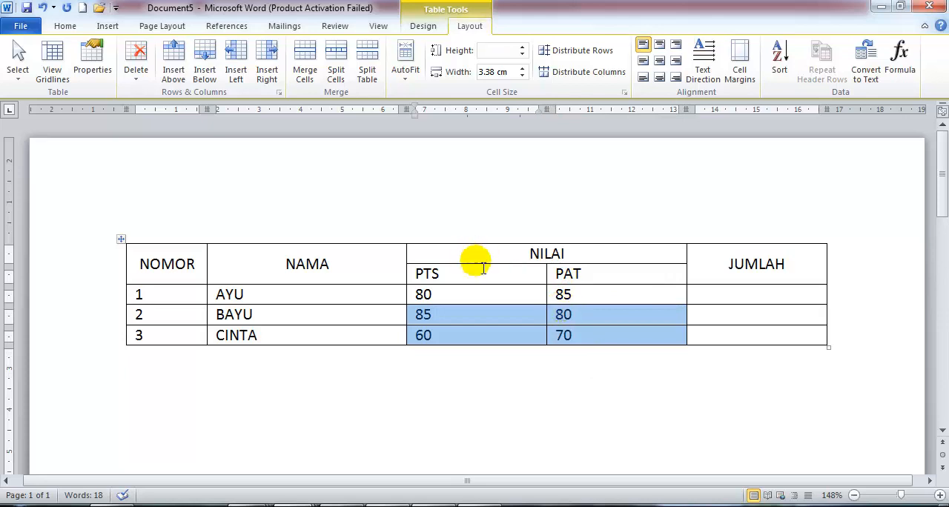
left_click(462, 275)
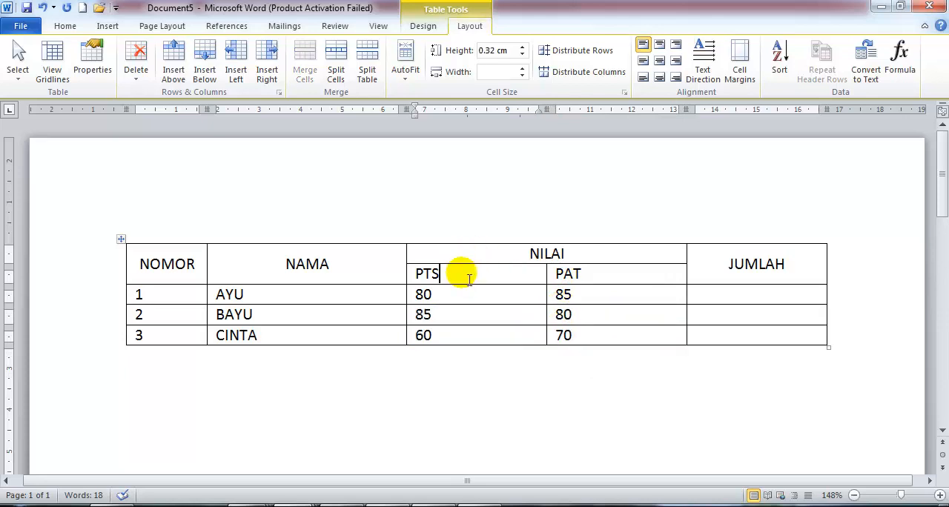
key("shift+Down")
key("shift+Right")
key("shift+Down")
key("shift+Down")
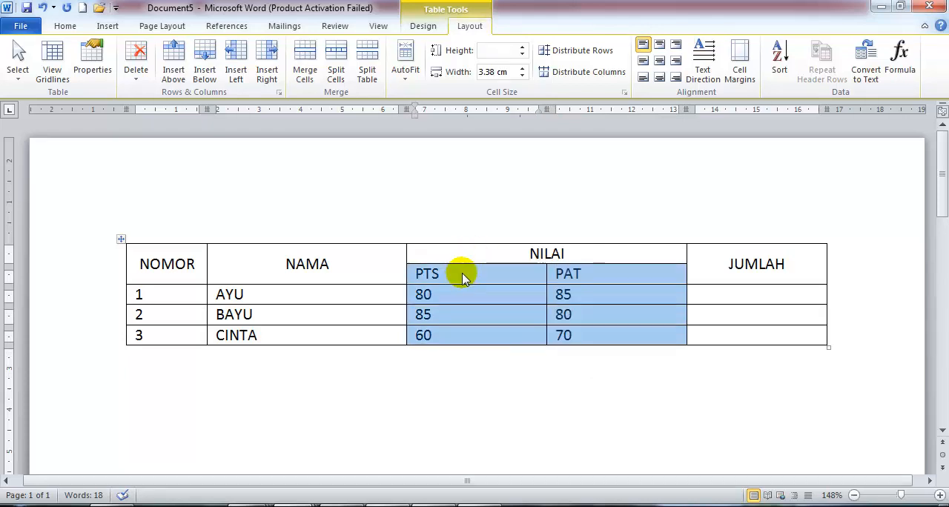
left_click(662, 62)
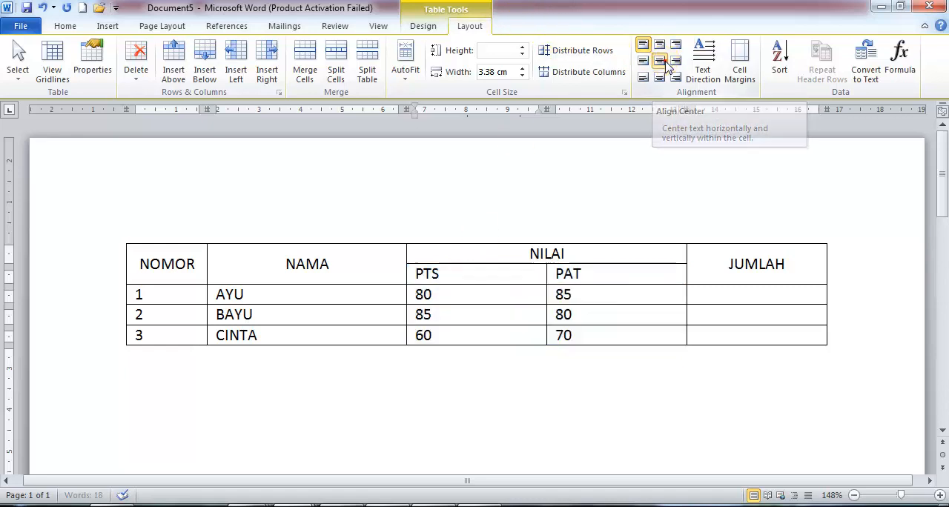
left_click(627, 315)
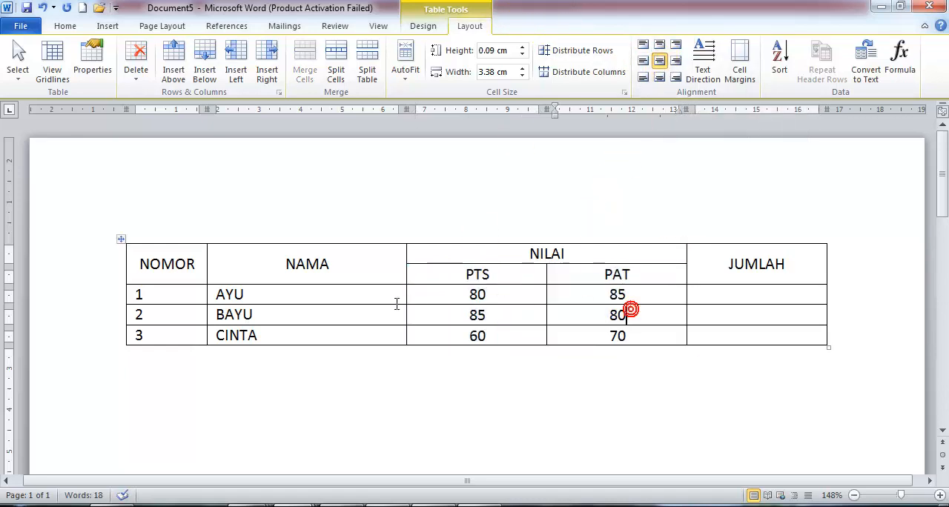
Center the numbers 1 to 3 in the NOMOR column horizontally and vertically.
left_click(181, 301)
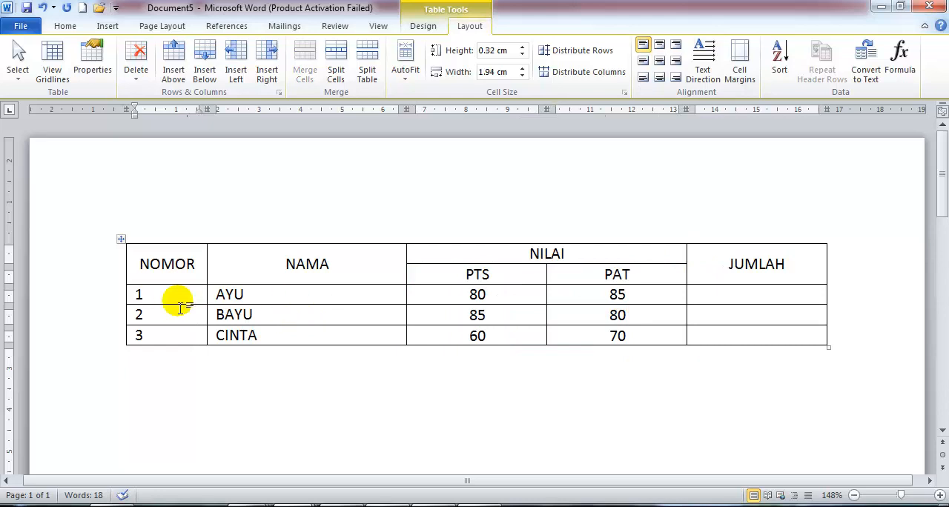
key("shift+Down")
key("shift+Down")
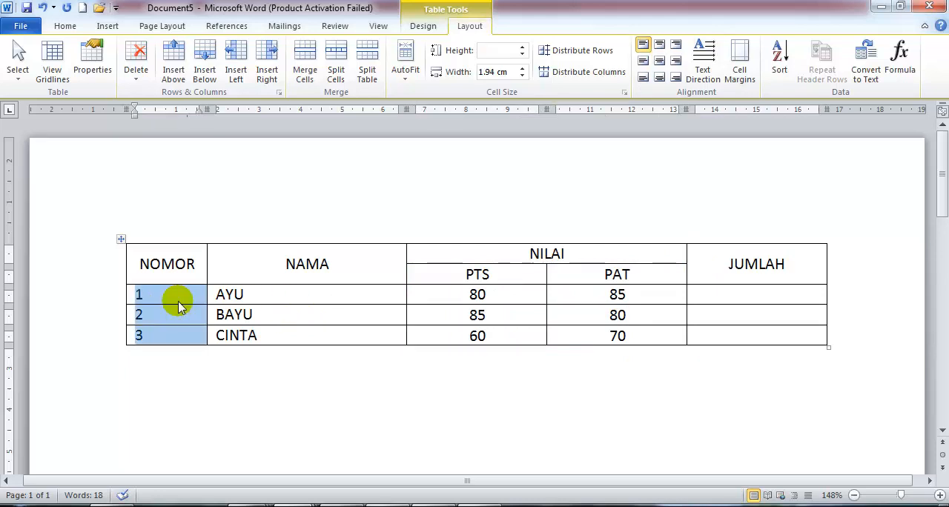
left_click(665, 64)
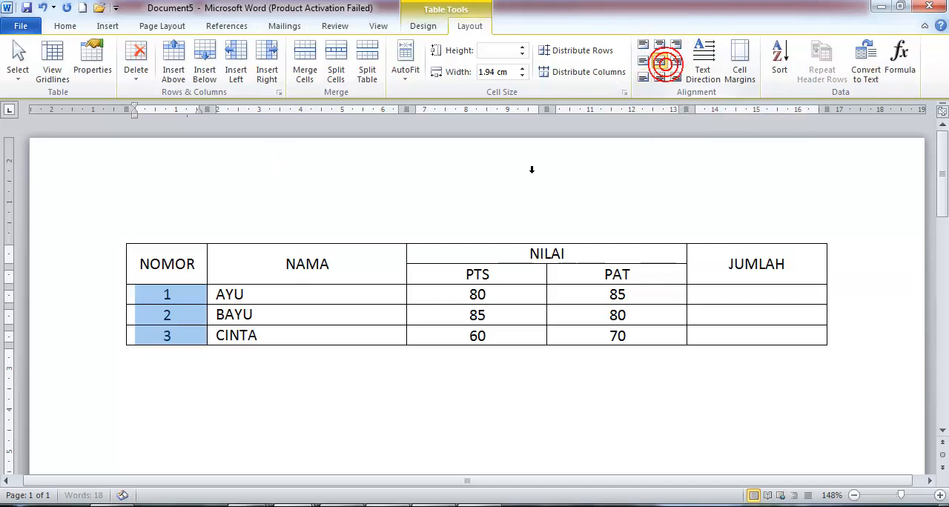
Center the empty JUMLAH cell of student number 1 horizontally and vertically.
left_click(765, 301)
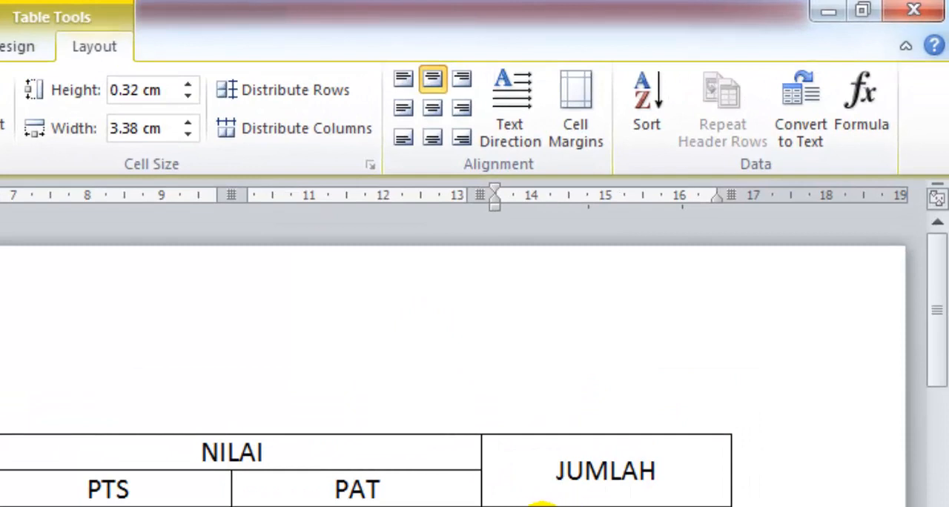
left_click(605, 505)
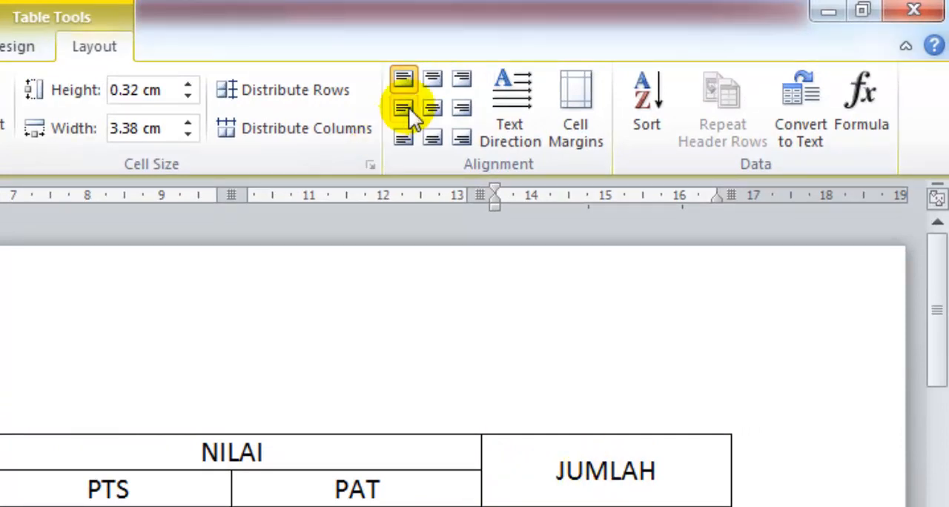
left_click(437, 116)
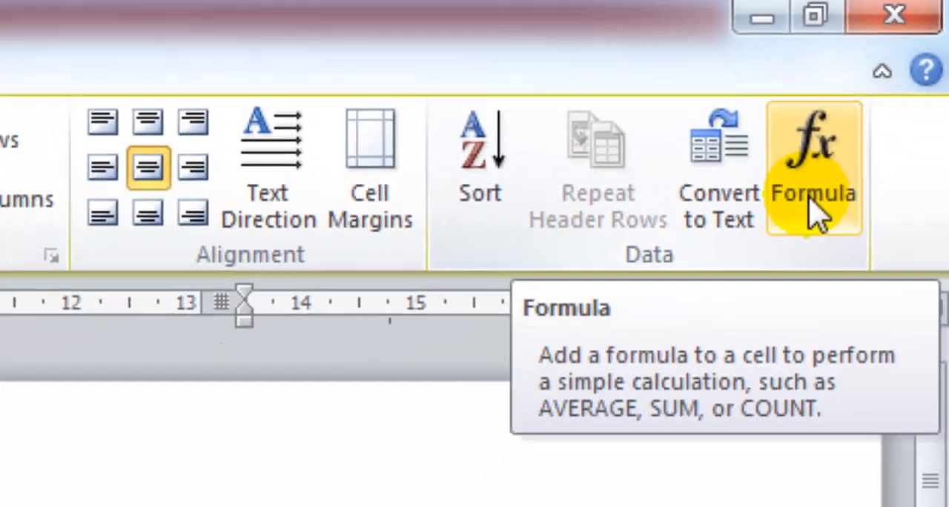
Total student number 1's scores in the JUMLAH cell with the formula =SUM(LEFT), and reopen the formula to check it.
left_click(716, 370)
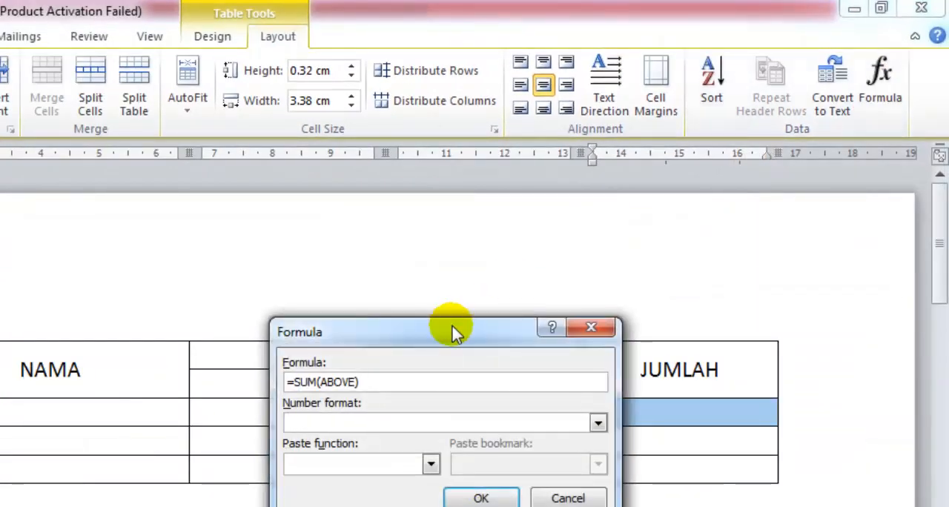
left_click_drag(452, 334, 708, 452)
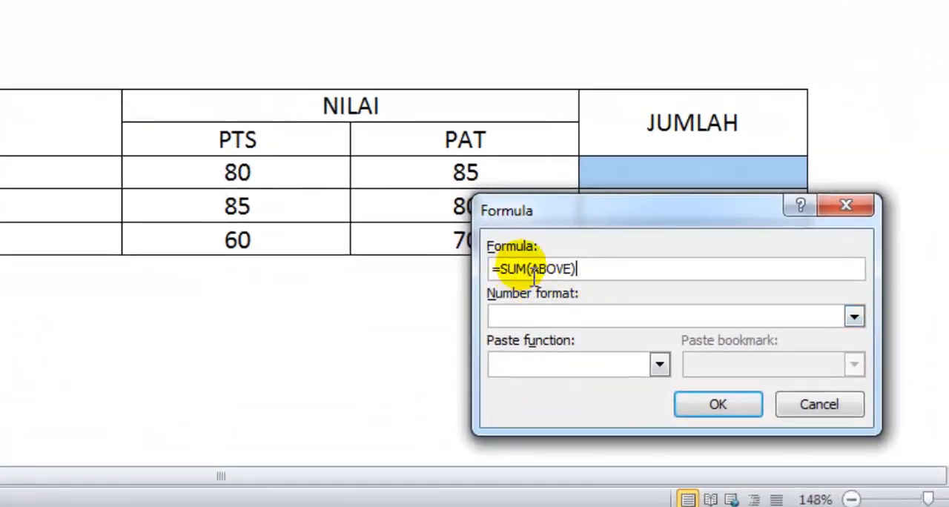
left_click(619, 209)
left_click(520, 210)
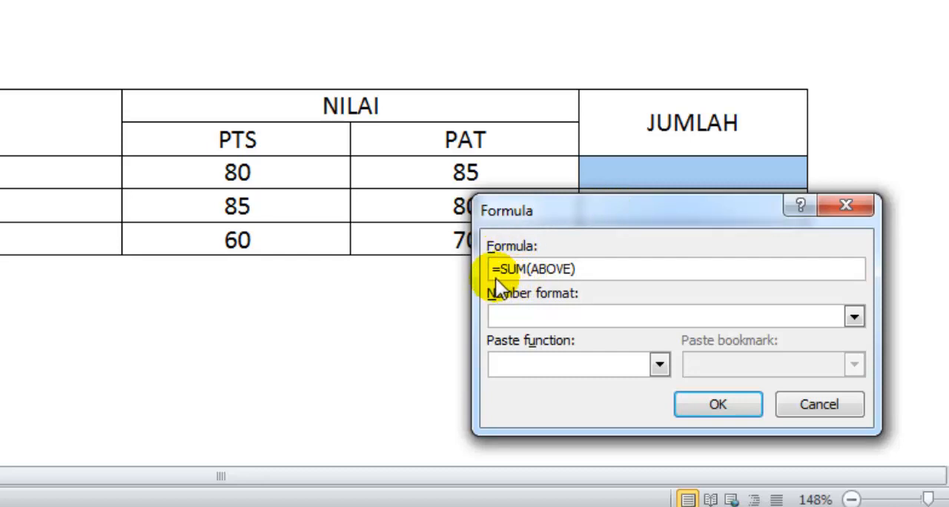
left_click(569, 269)
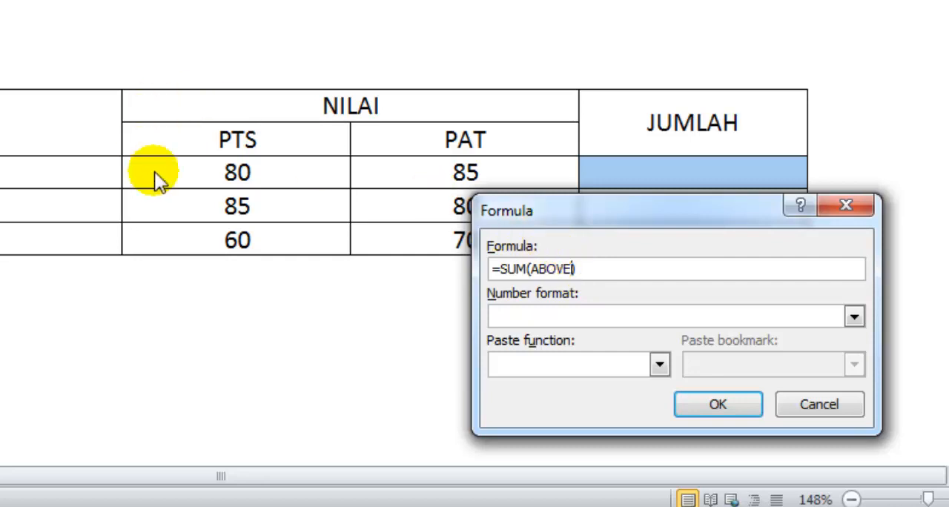
key("BackSpace")
key("BackSpace")
key("BackSpace")
key("BackSpace")
key("BackSpace")
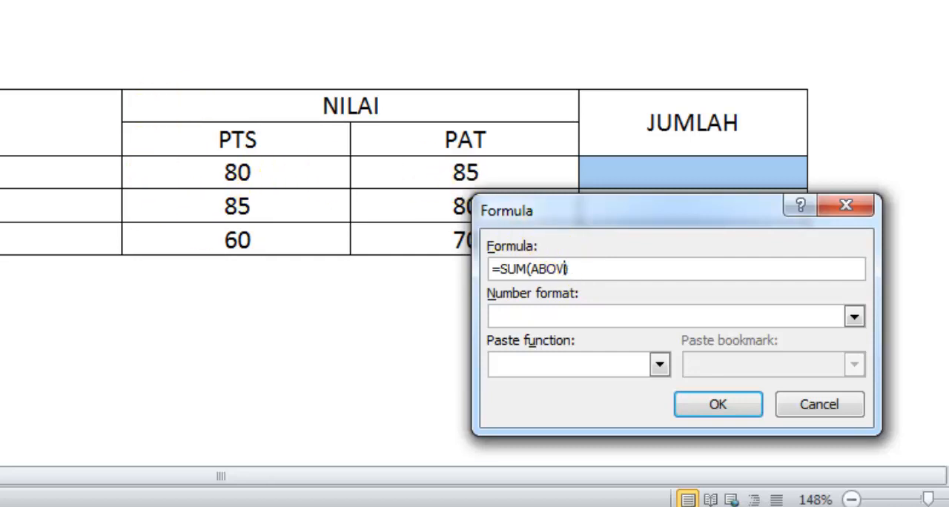
type("LEFT")
left_click(738, 411)
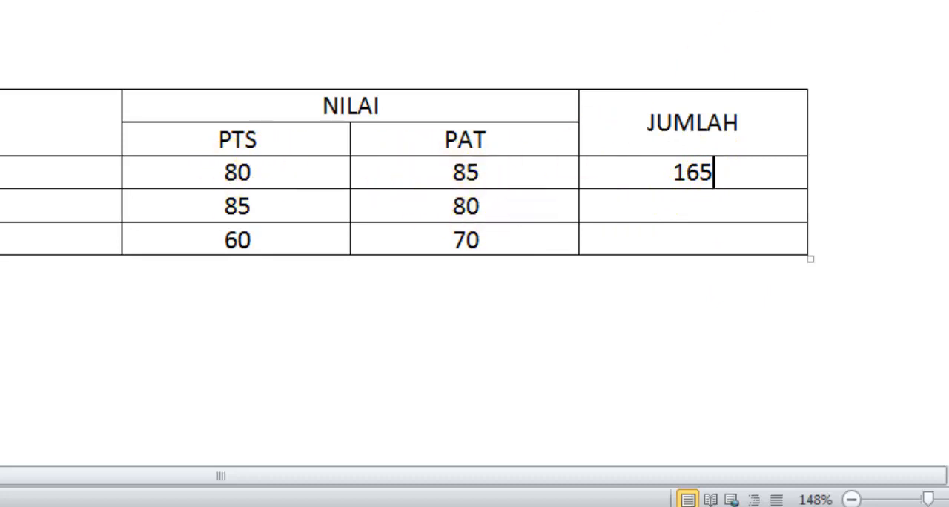
left_click(753, 1)
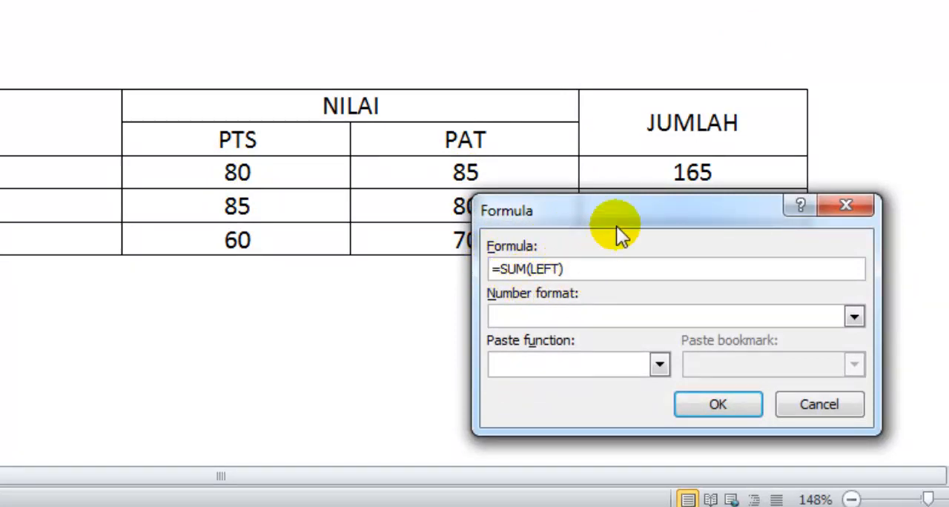
left_click(858, 213)
Clear the PAT score of student number 3.
left_click(547, 250)
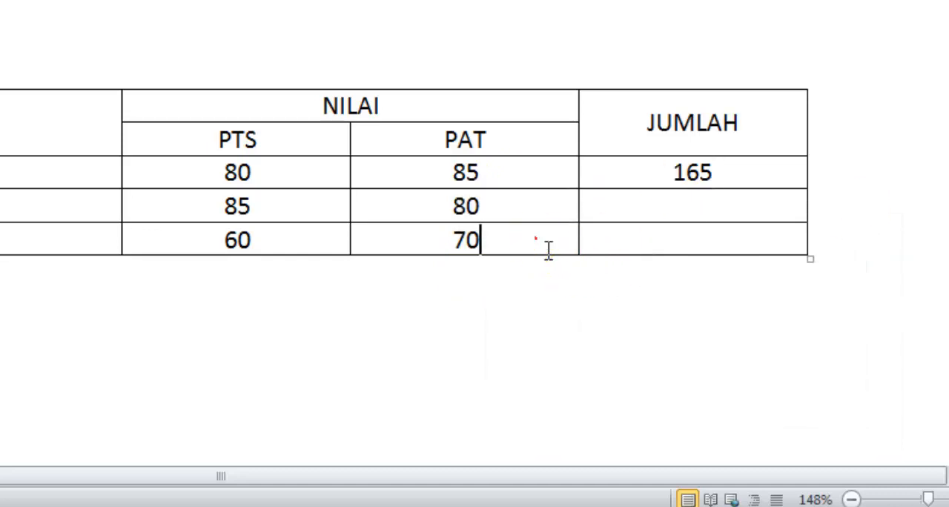
key("BackSpace")
key("BackSpace")
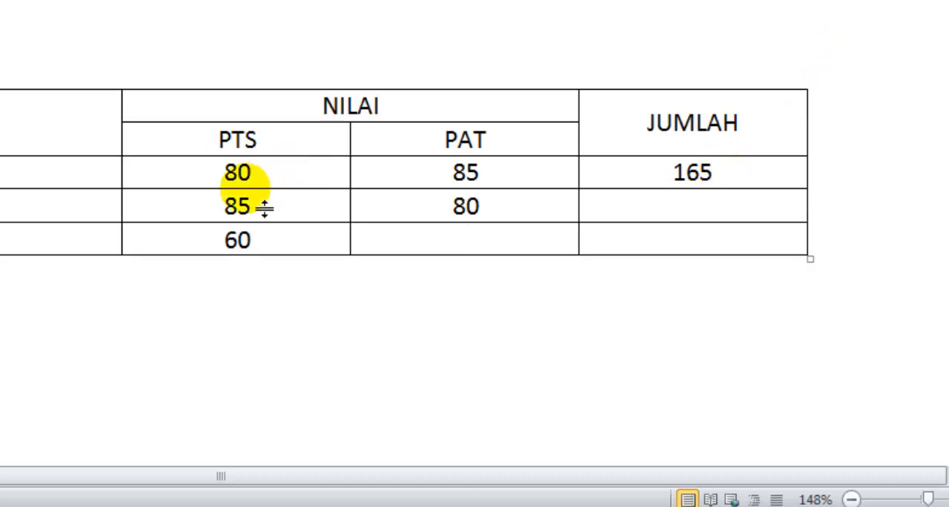
Review the =SUM(LEFT) formula in student number 1's JUMLAH cell and accept it unchanged.
left_click(763, 181)
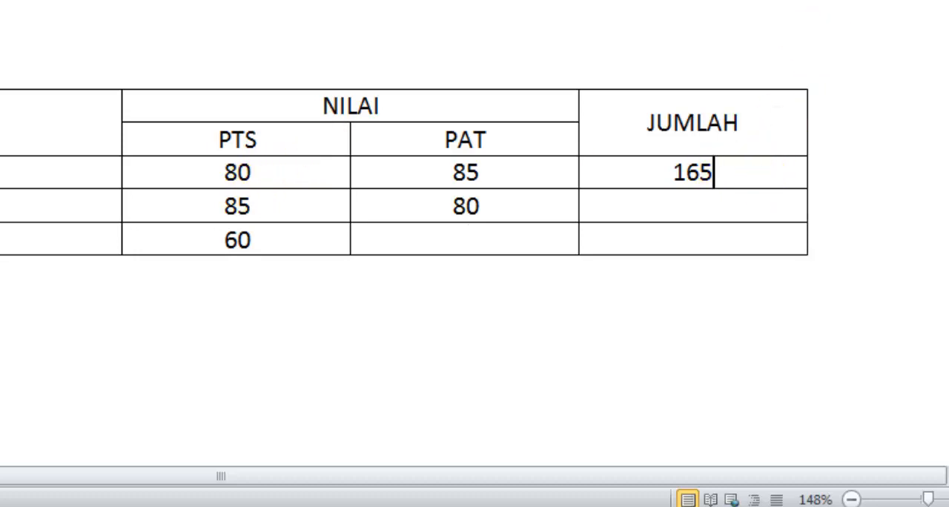
left_click(638, 1)
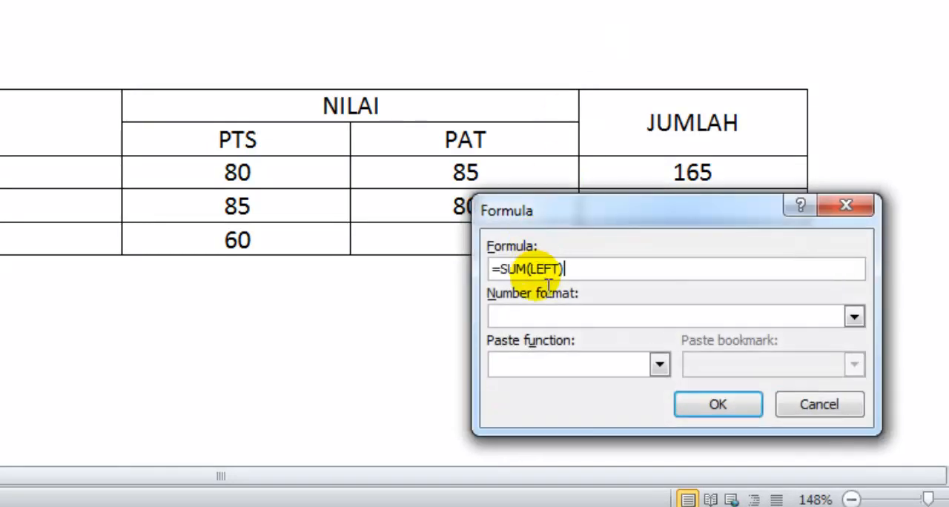
left_click(717, 406)
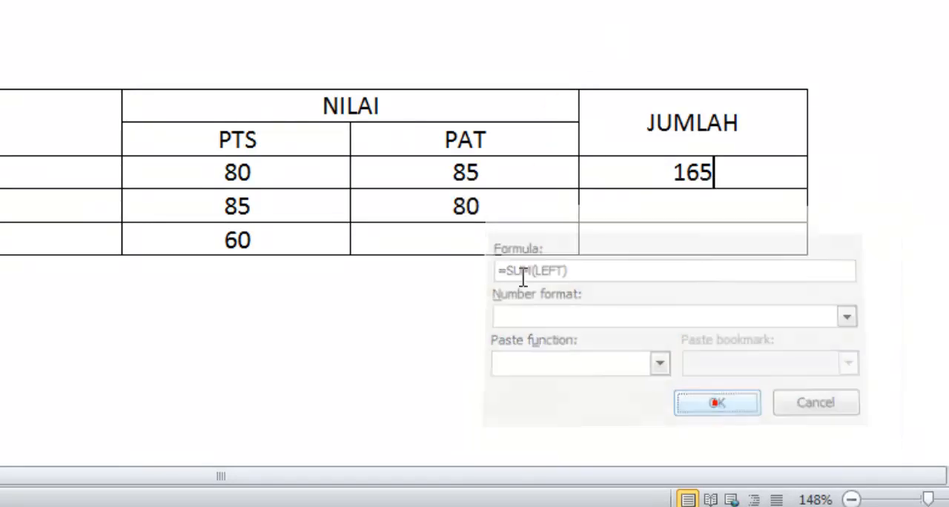
Sum the PAT scores above in student number 3's empty PAT cell with the formula =SUM(ABOVE).
left_click(493, 245)
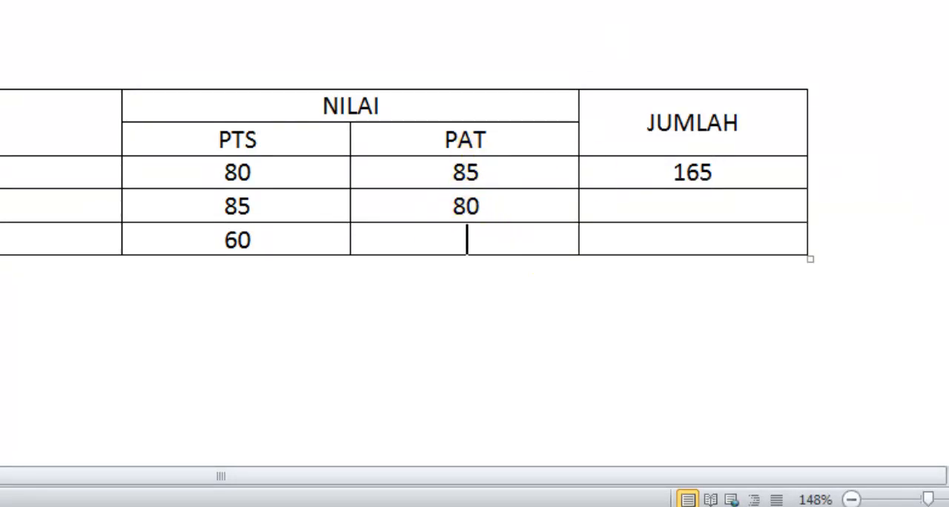
left_click(779, 1)
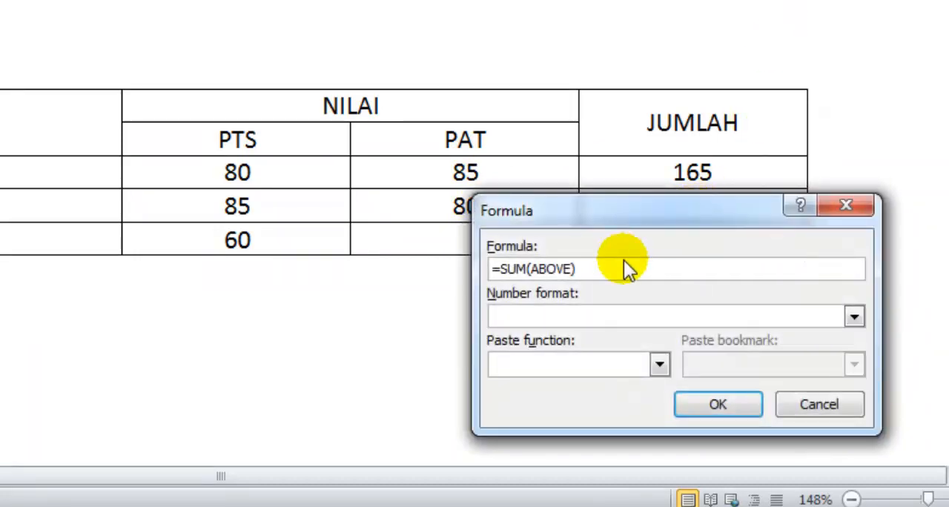
left_click_drag(592, 215, 728, 113)
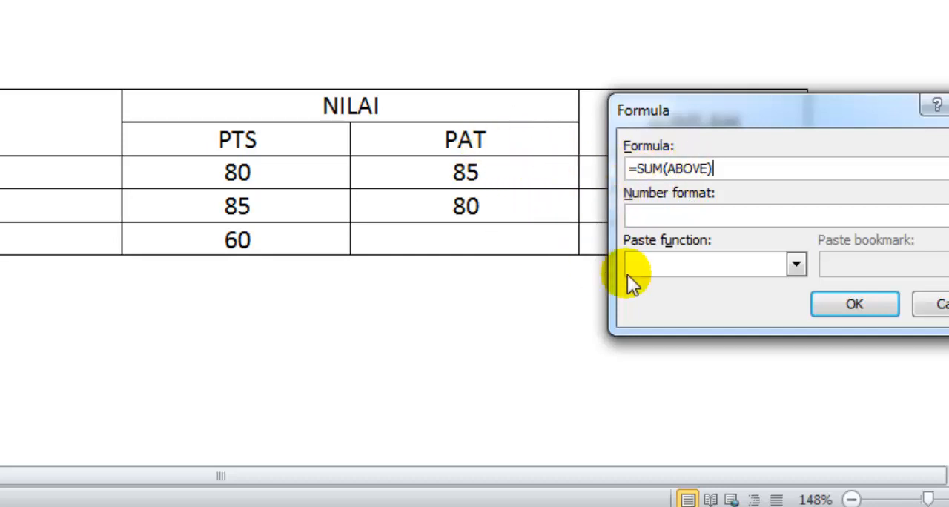
left_click(828, 310)
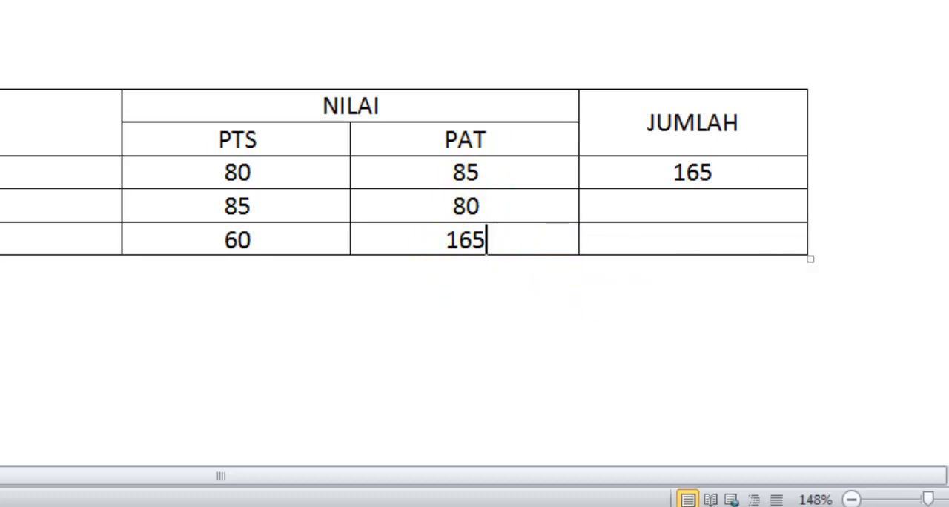
left_click(927, 104)
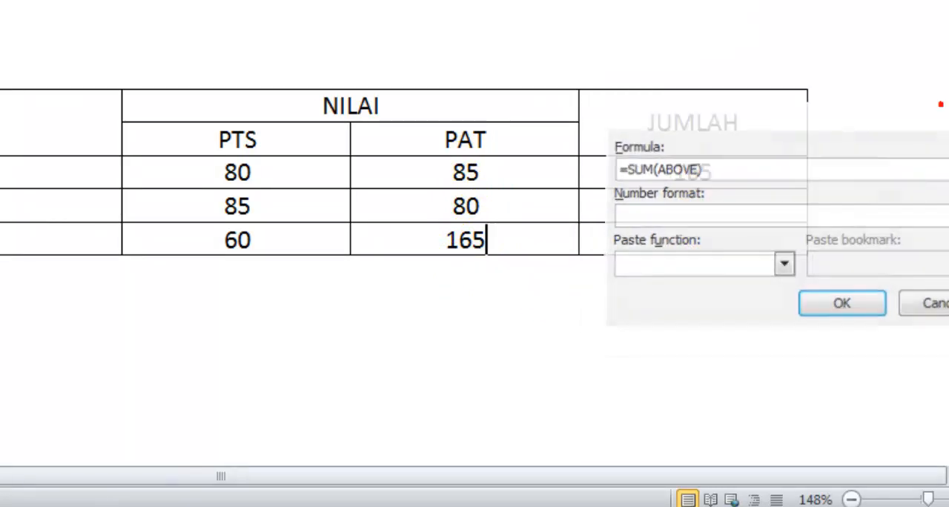
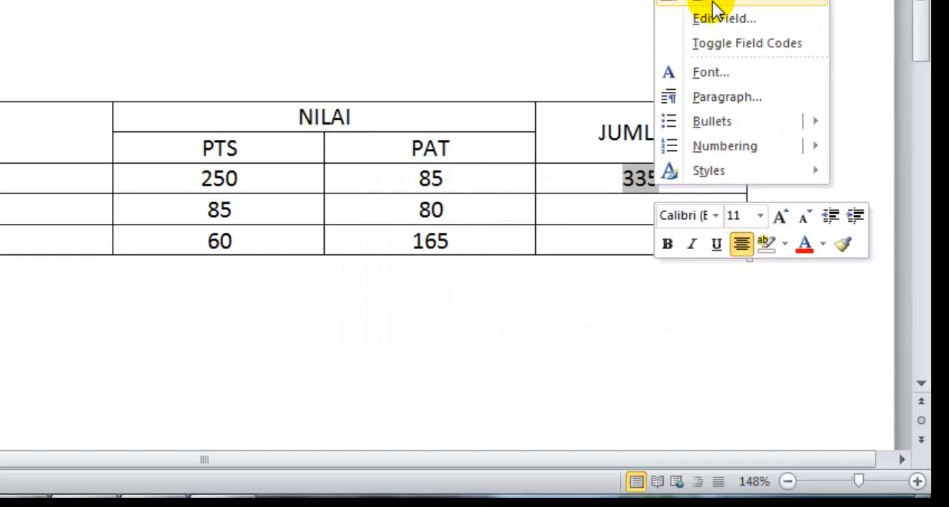
Update the calculated total in student number 1's JUMLAH cell.
left_click(713, 4)
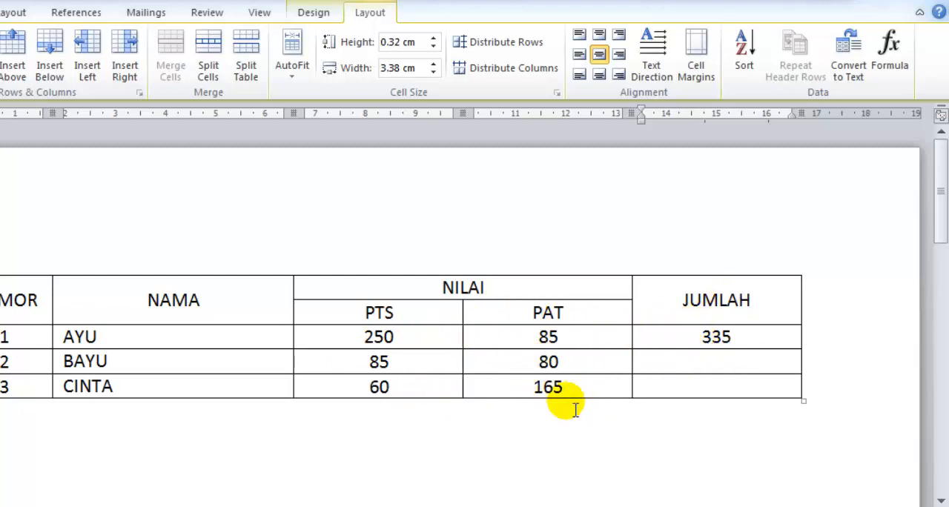
double_click(548, 389)
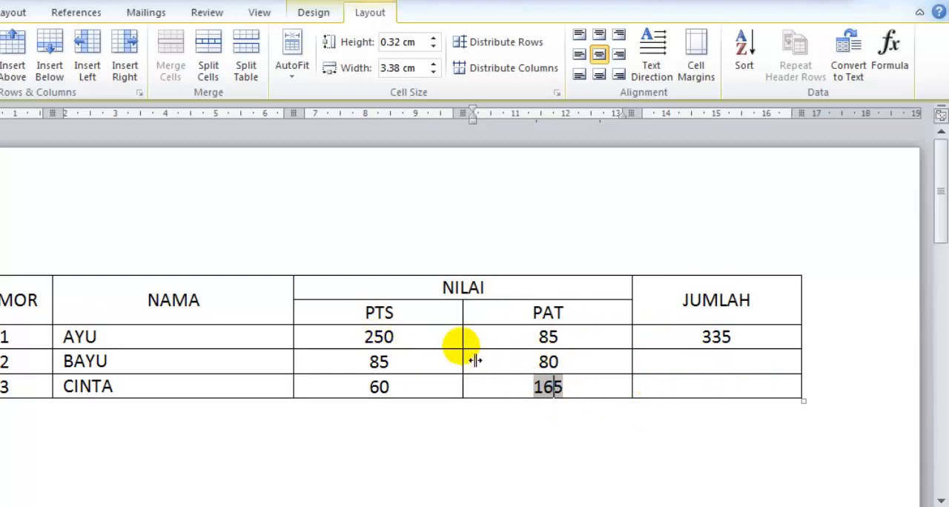
Clear the PAT score of student number 1.
left_click(555, 343)
left_click(577, 339)
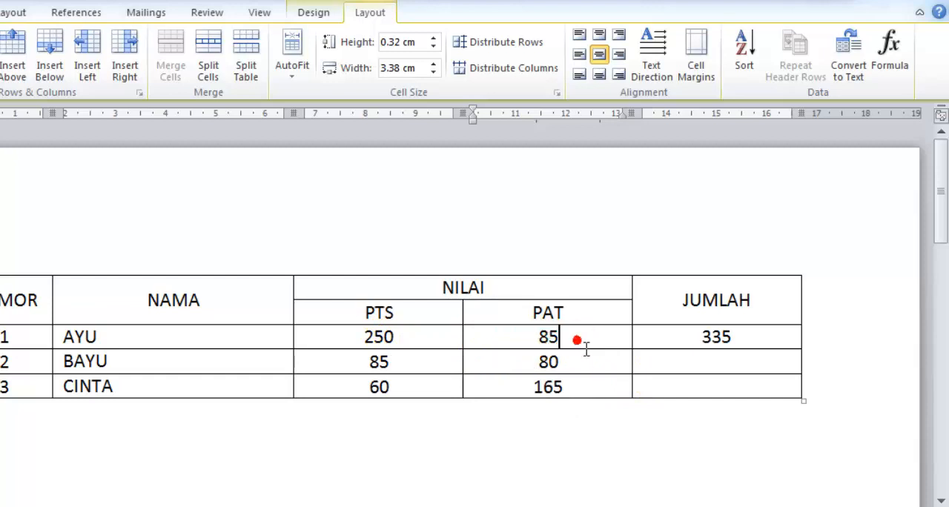
key("BackSpace")
key("BackSpace")
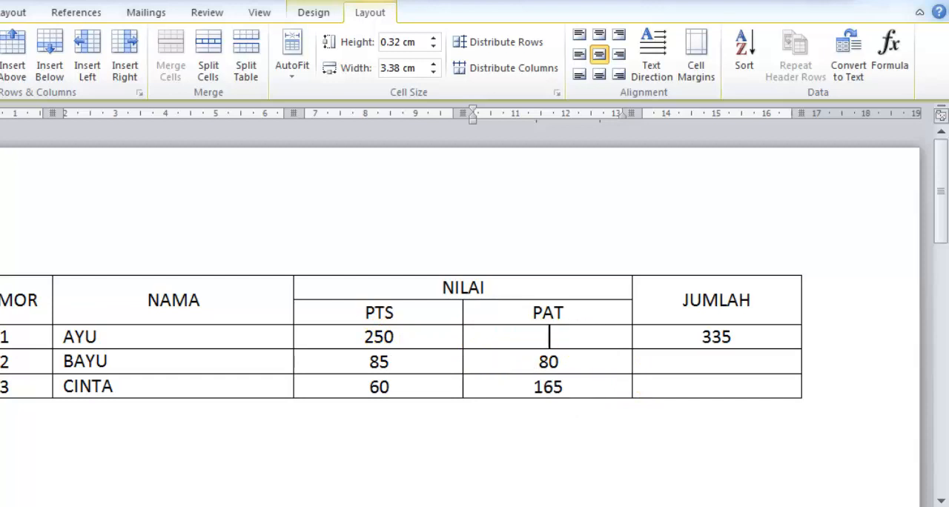
Sum the PAT scores below in student number 1's empty PAT cell, using a SUM formula with BELOW as its argument.
left_click(897, 60)
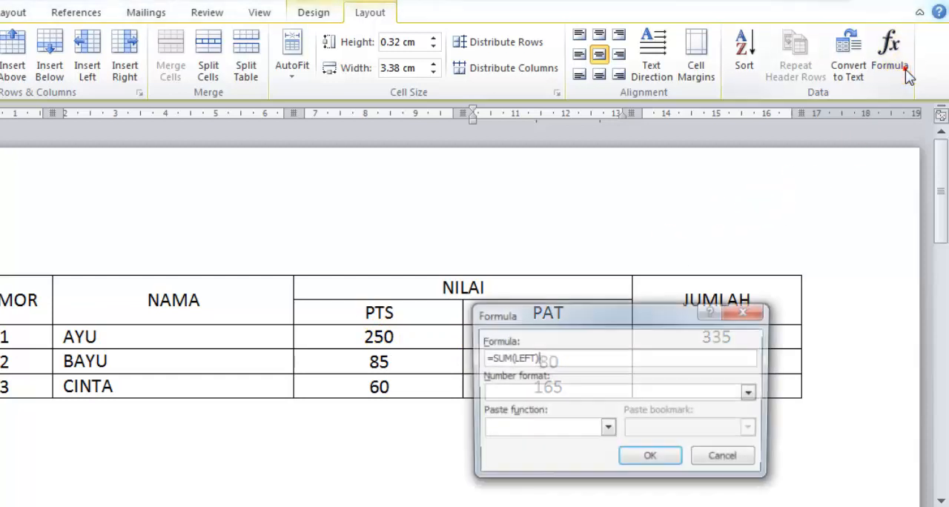
left_click_drag(673, 314, 763, 249)
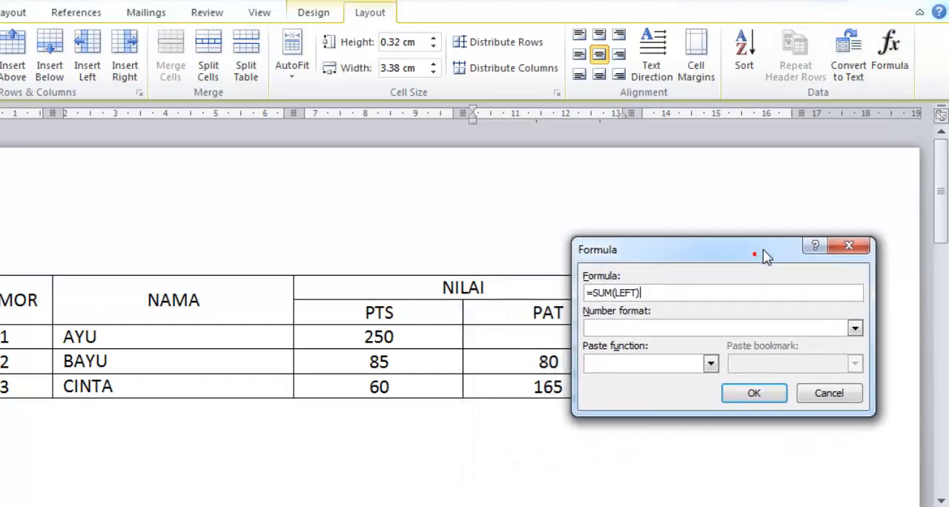
left_click(641, 294)
key("BackSpace")
key("BackSpace")
key("BackSpace")
key("BackSpace")
type("BELOW")
key("Return")
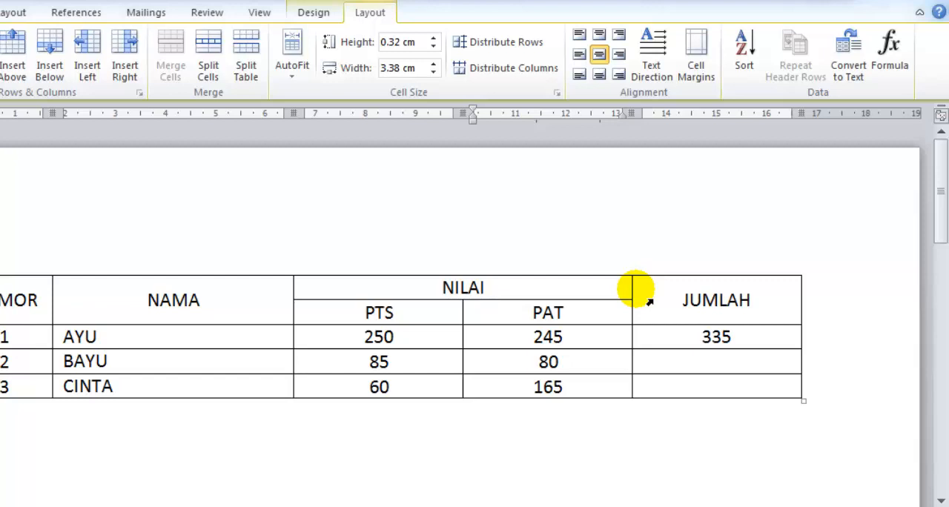
left_click(590, 344)
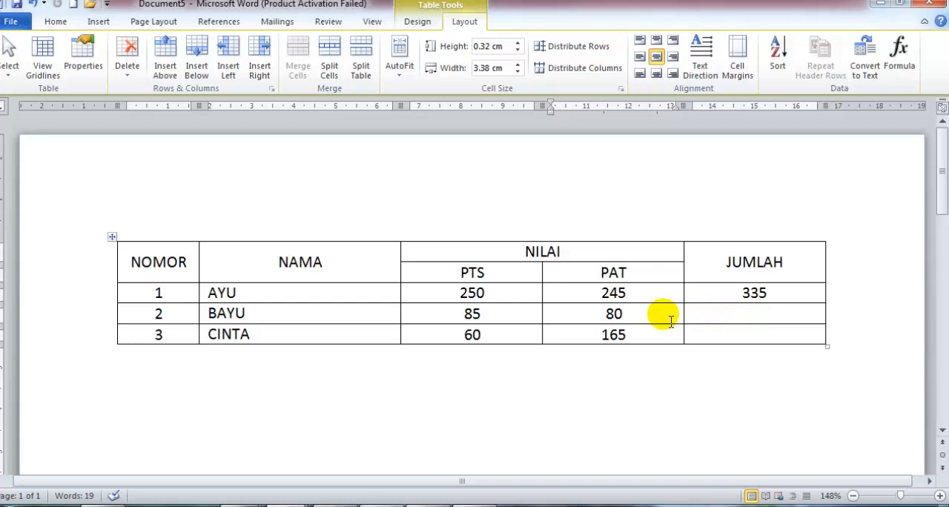
Write SUM on its own line below the table, leaving blank lines in between.
left_click(314, 413)
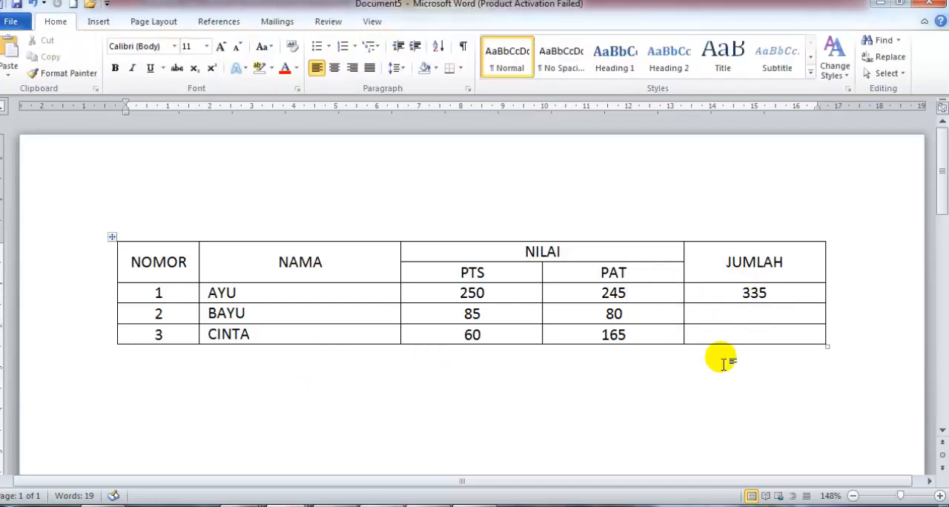
key("Return")
key("Return")
type("S")
key("BackSpace")
type("SUM")
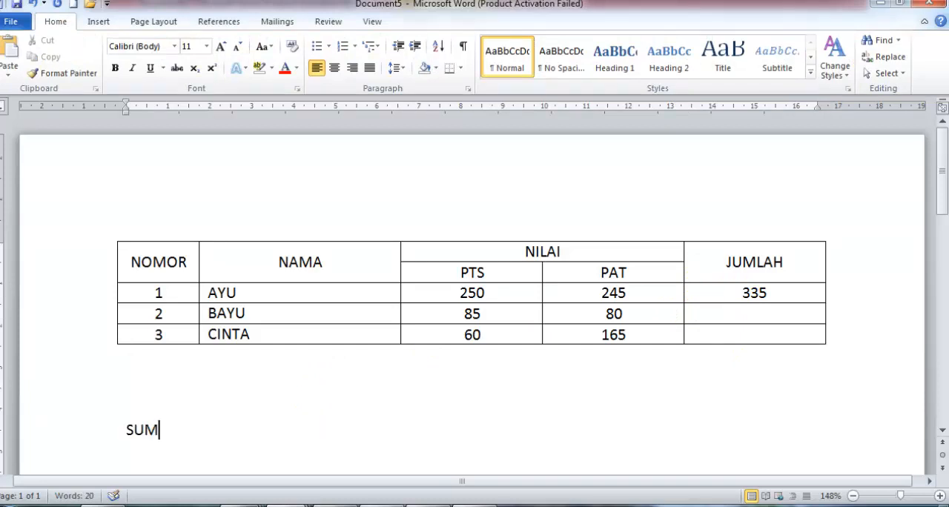
key("Return")
Set student number 1's PTS score to 50.
left_click(791, 293)
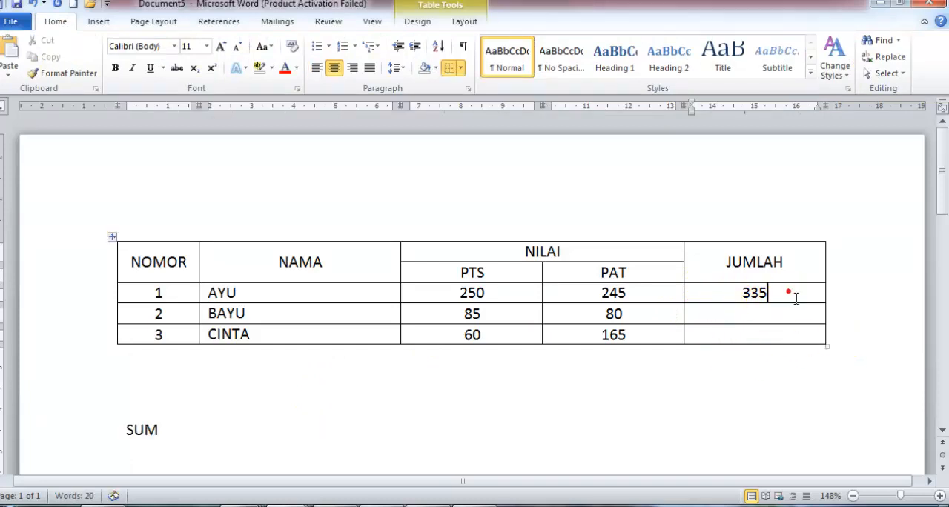
left_click(501, 293)
double_click(502, 293)
key("Delete")
type("520")
key("BackSpace")
key("BackSpace")
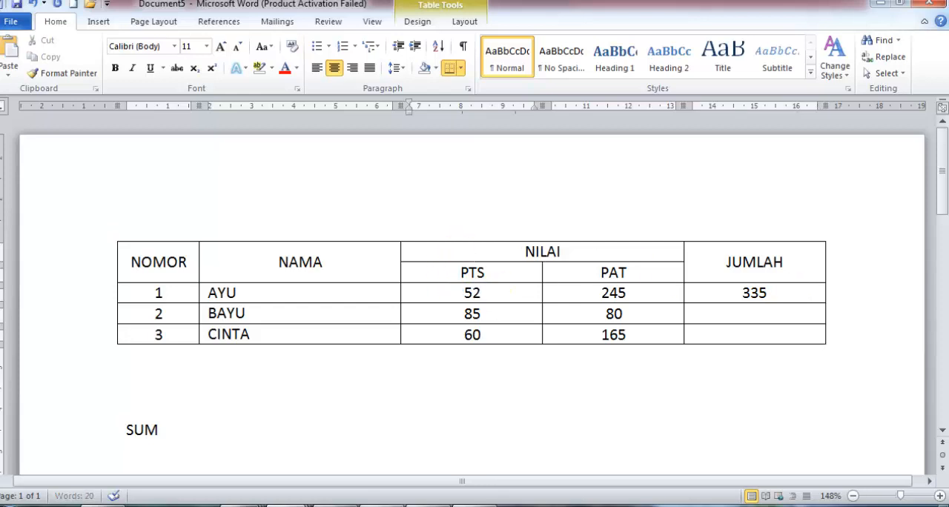
type("0")
key("Tab")
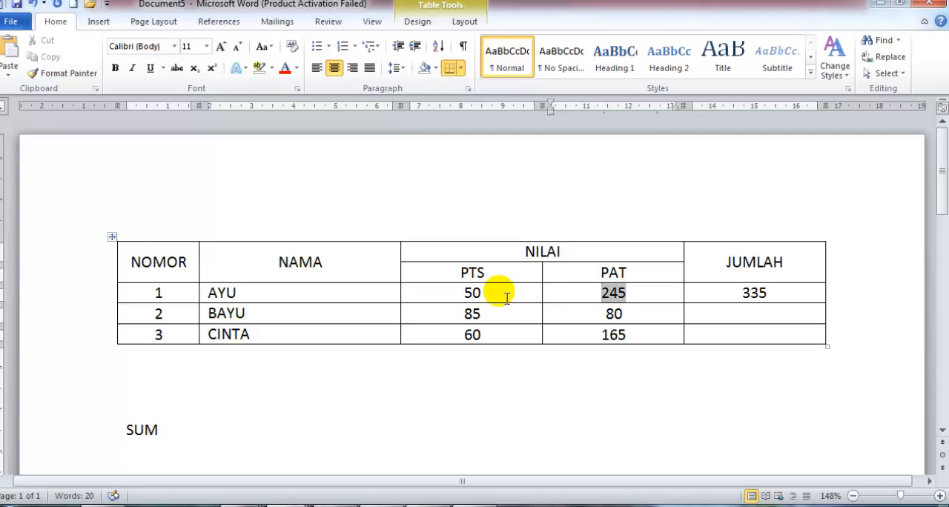
Replace student number 1's PAT value with 80 and center it in the cell.
key("ctrl+l")
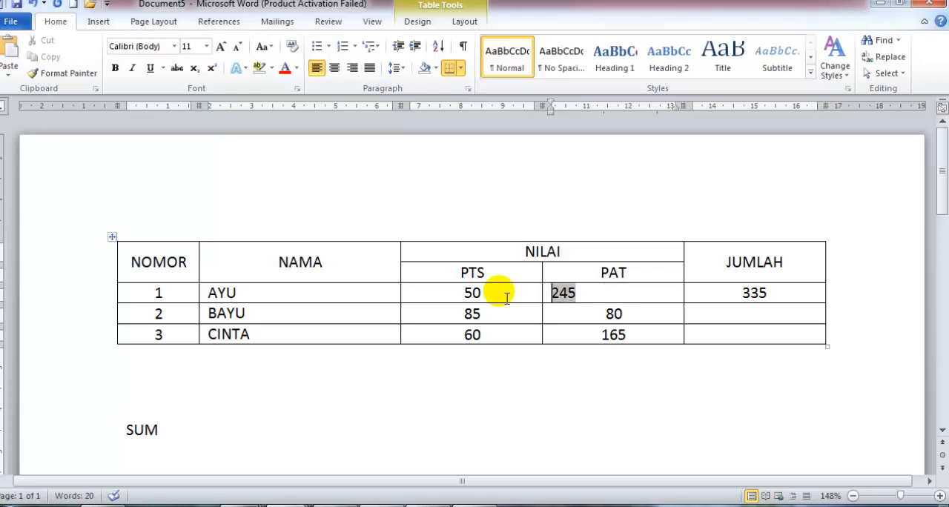
type("80")
key("shift+End")
key("Delete")
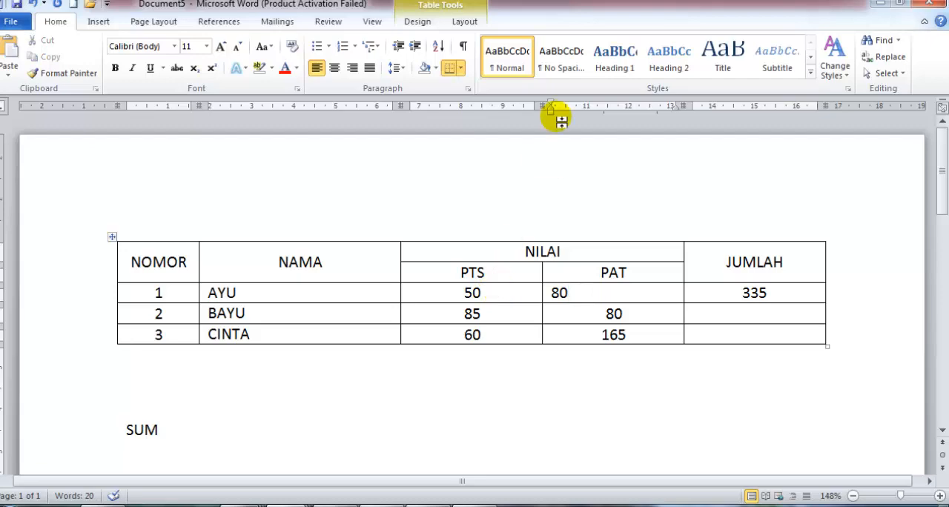
left_click(465, 22)
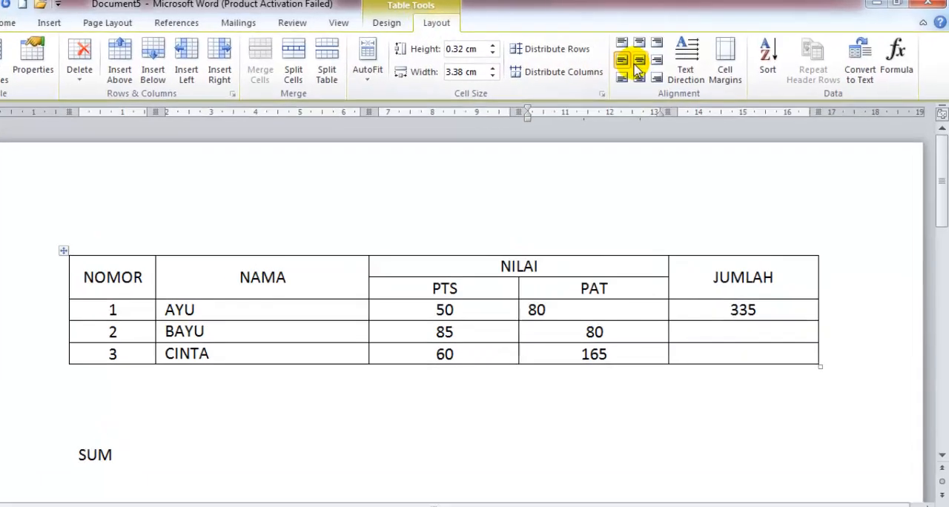
left_click(638, 62)
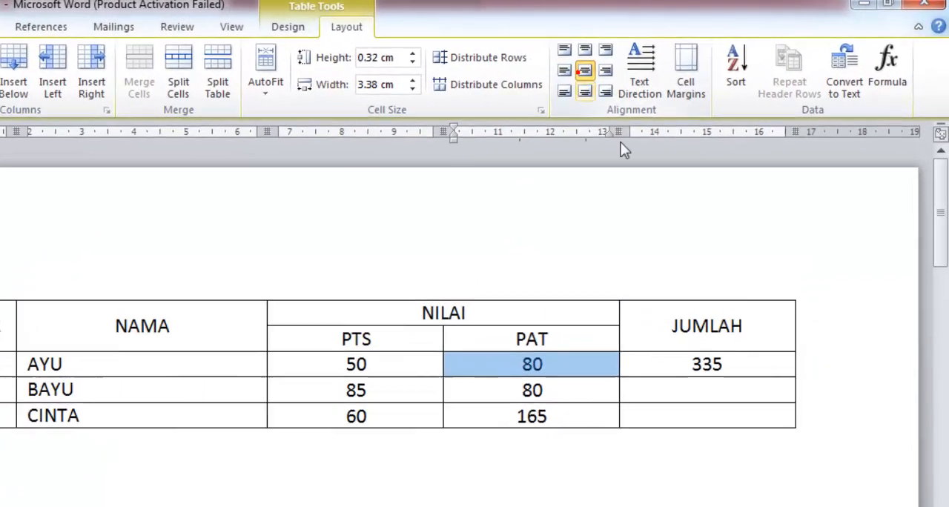
Delete the total from student number 1's JUMLAH cell.
left_click(793, 314)
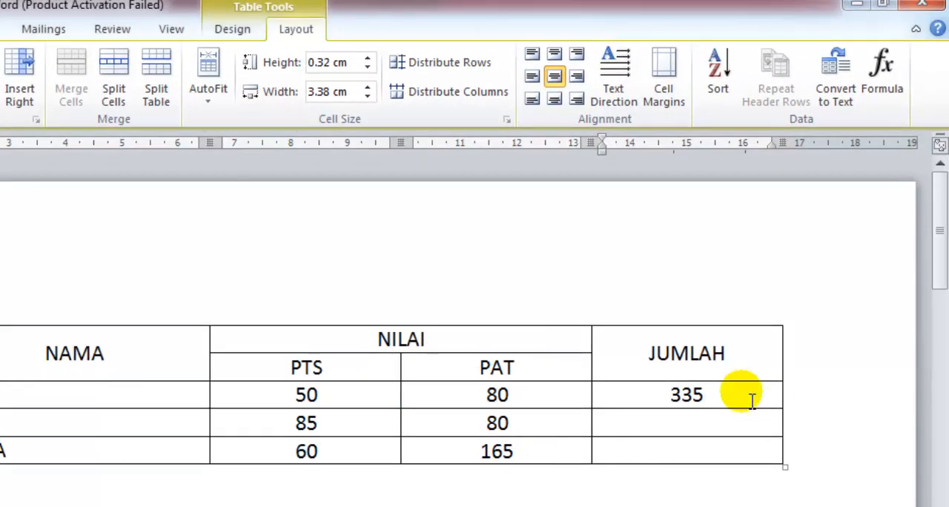
double_click(752, 400)
key("BackSpace")
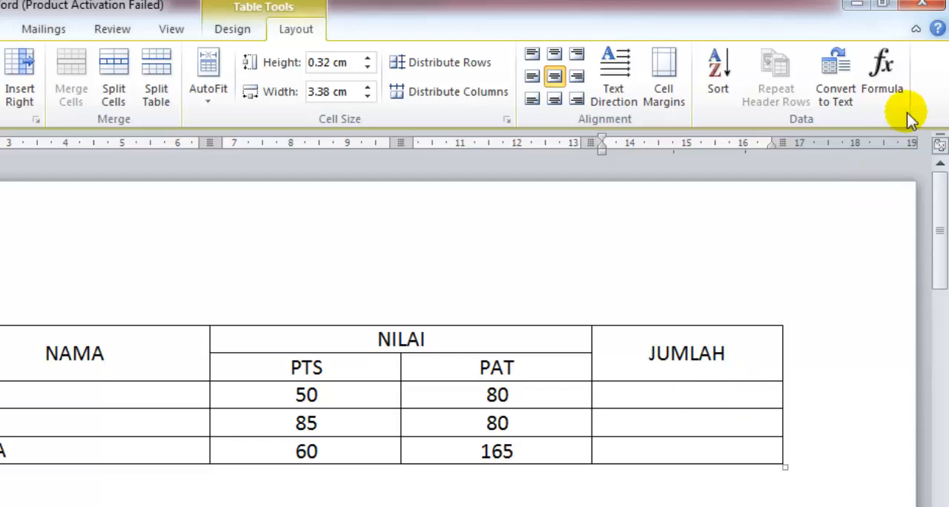
Start a formula in student number 1's JUMLAH cell and paste the PRODUCT function into it.
left_click(886, 82)
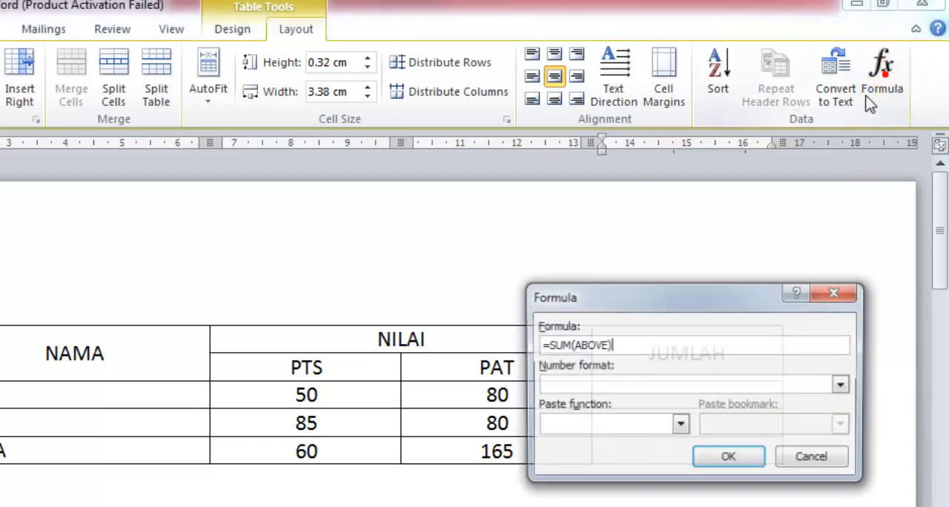
left_click(680, 425)
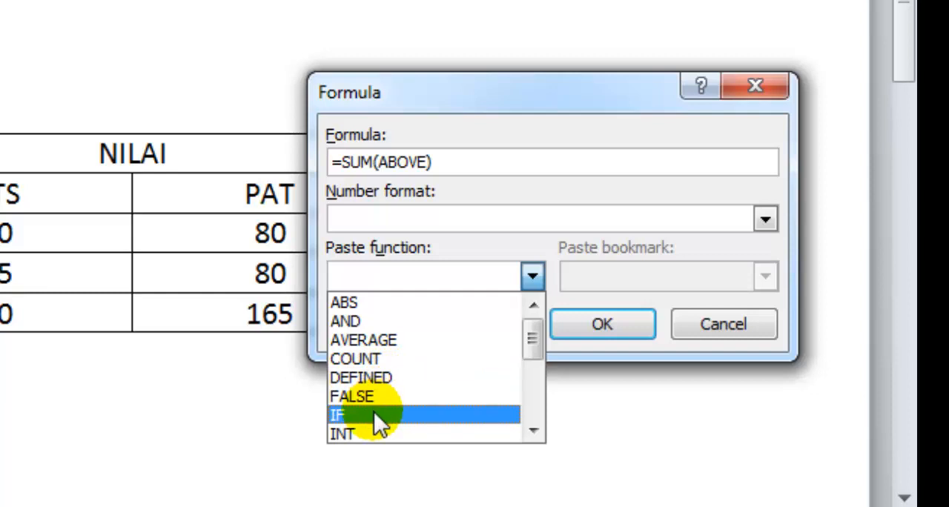
scroll(373, 411, "down", 2)
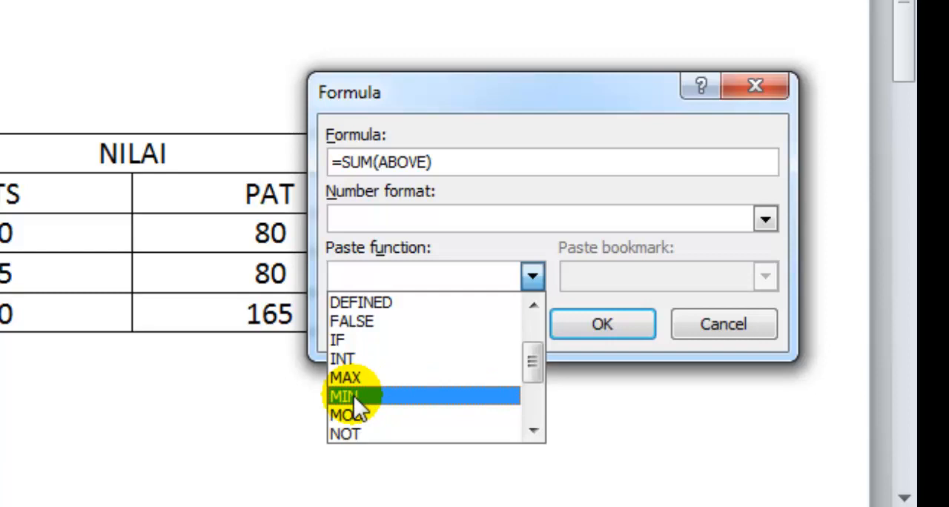
scroll(353, 394, "down", 2)
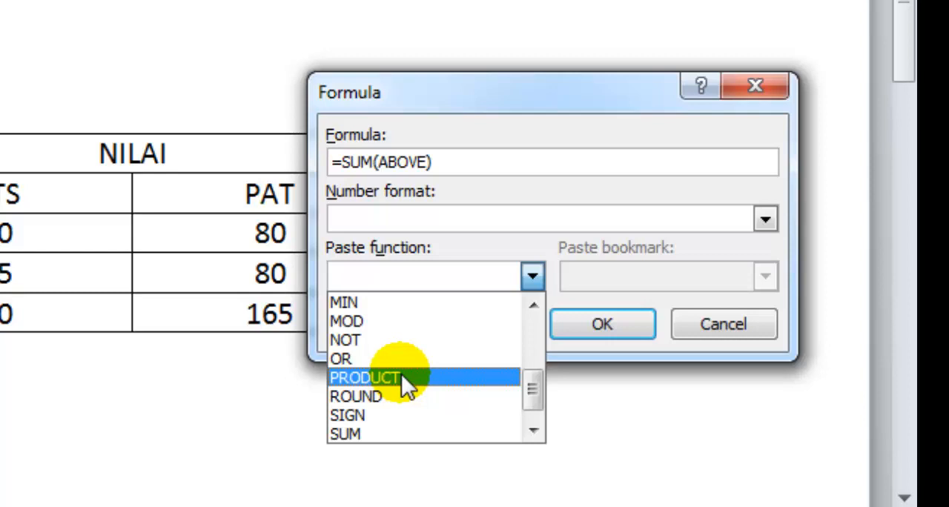
left_click(403, 379)
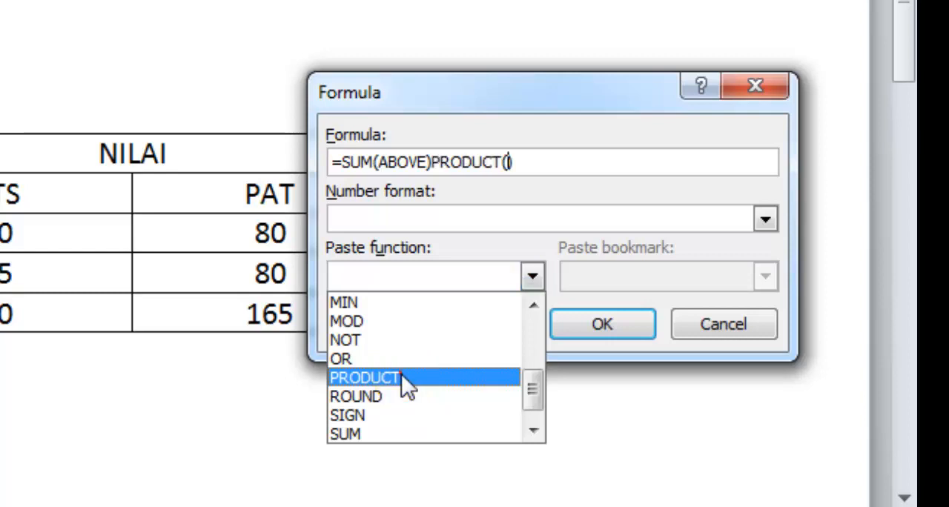
Remove the SUM(ABOVE) part, complete the formula as =PRODUCT(LEFT), and apply it to student number 1's JUMLAH cell.
left_click(433, 161)
key("BackSpace")
key("BackSpace")
key("BackSpace")
key("BackSpace")
key("BackSpace")
key("BackSpace")
key("BackSpace")
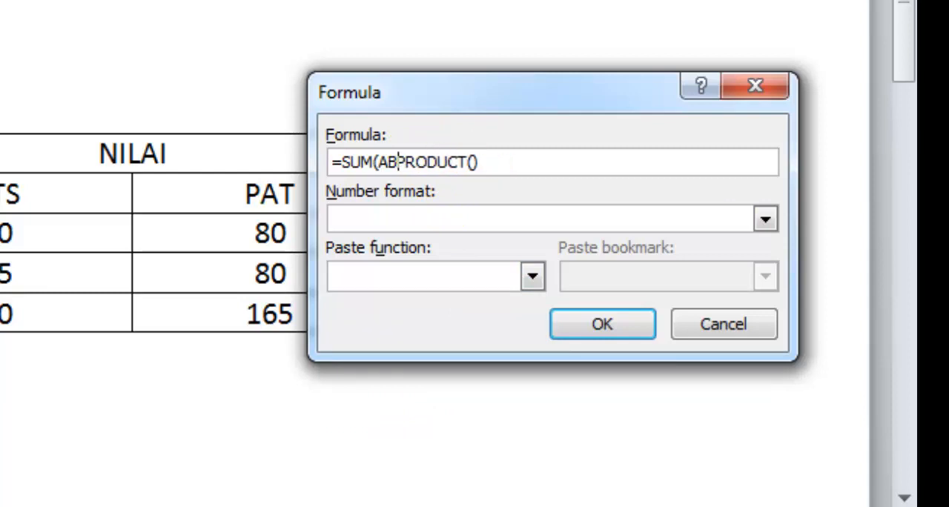
key("BackSpace")
key("BackSpace")
key("BackSpace")
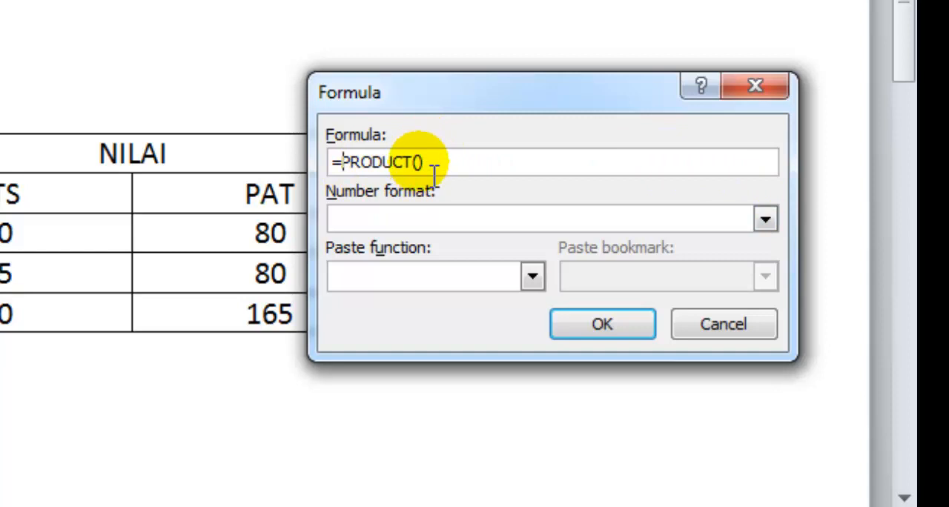
left_click(418, 161)
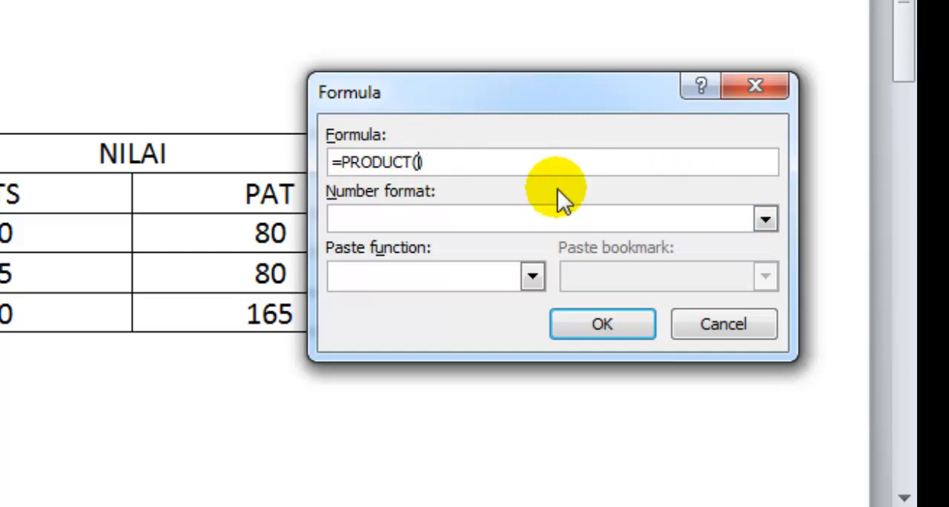
type("LEFT")
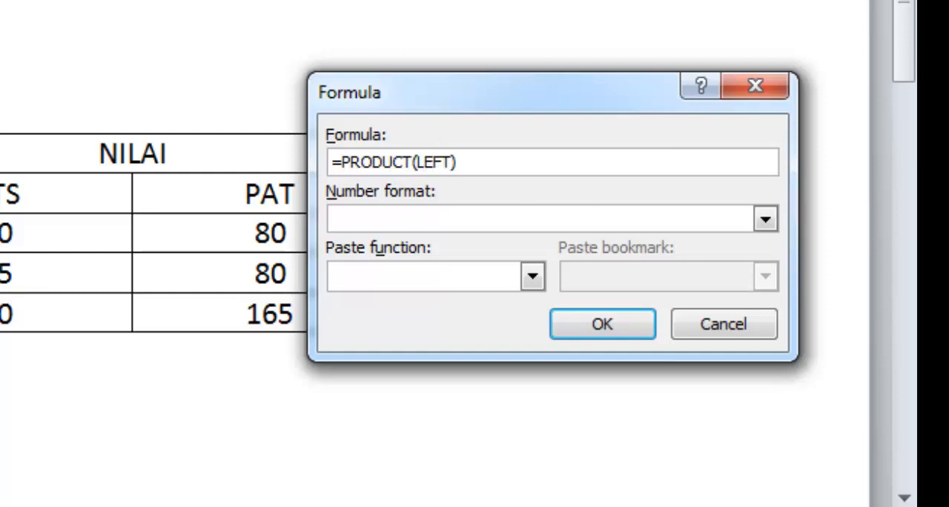
key("Return")
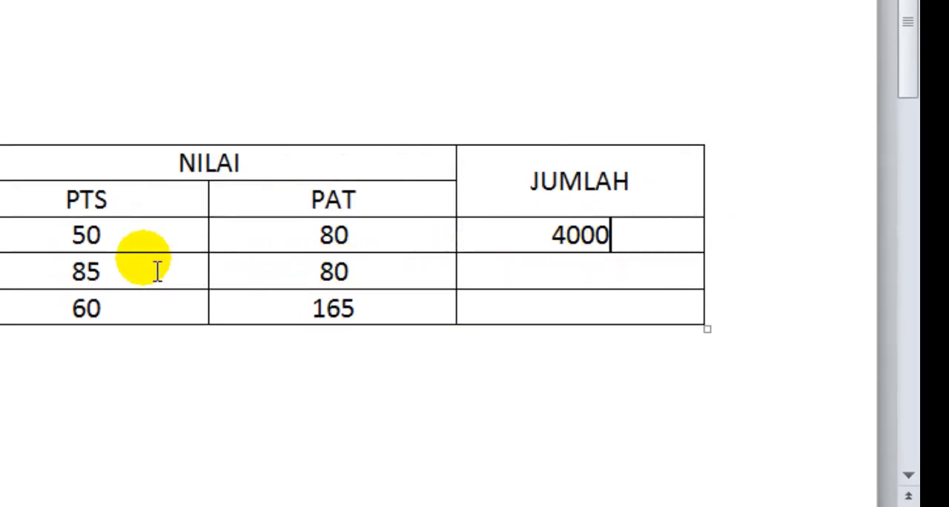
Review the =PRODUCT(LEFT) formula in student number 1's JUMLAH cell and close it without changes.
left_click(133, 229)
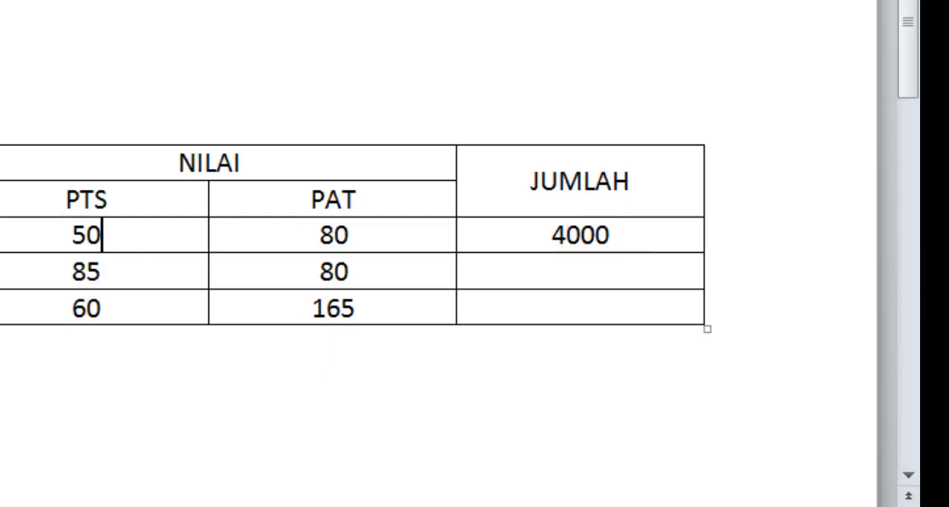
left_click(445, 1)
left_click(784, 101)
left_click(604, 229)
left_click(558, 2)
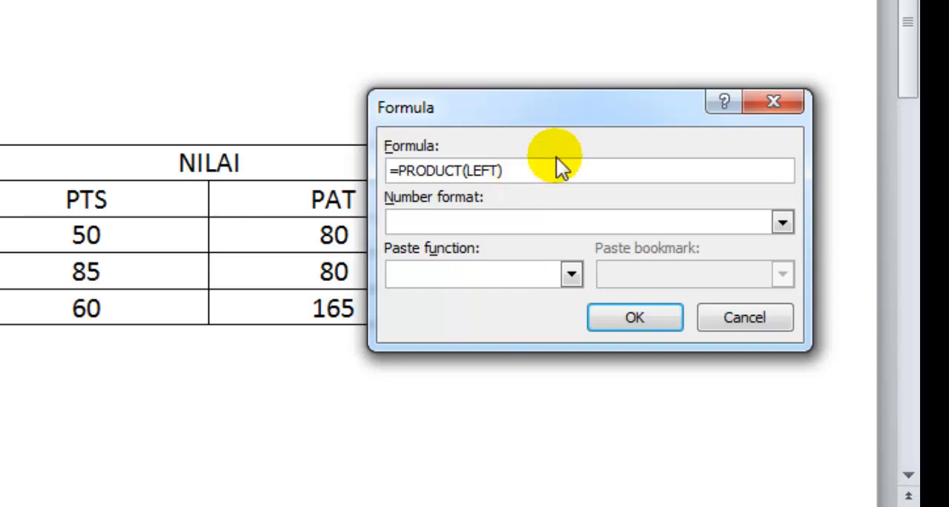
left_click(419, 172)
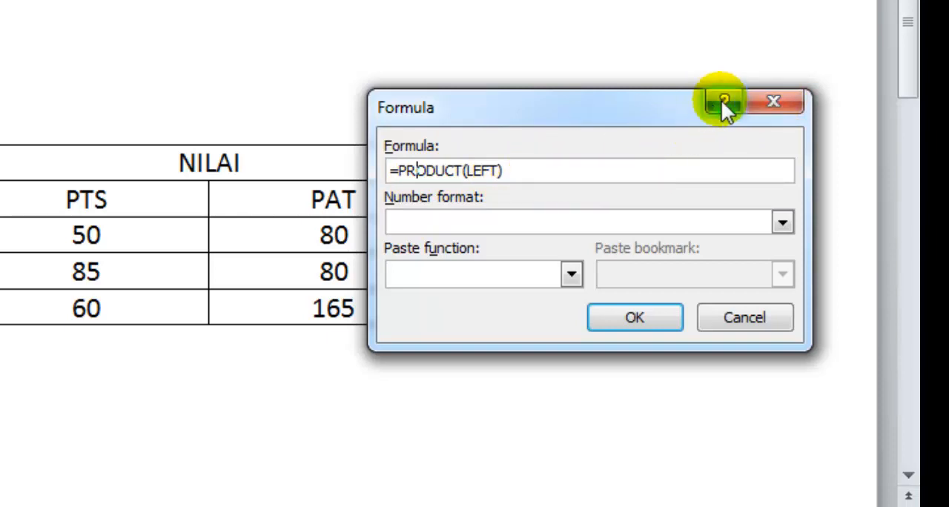
left_click(782, 104)
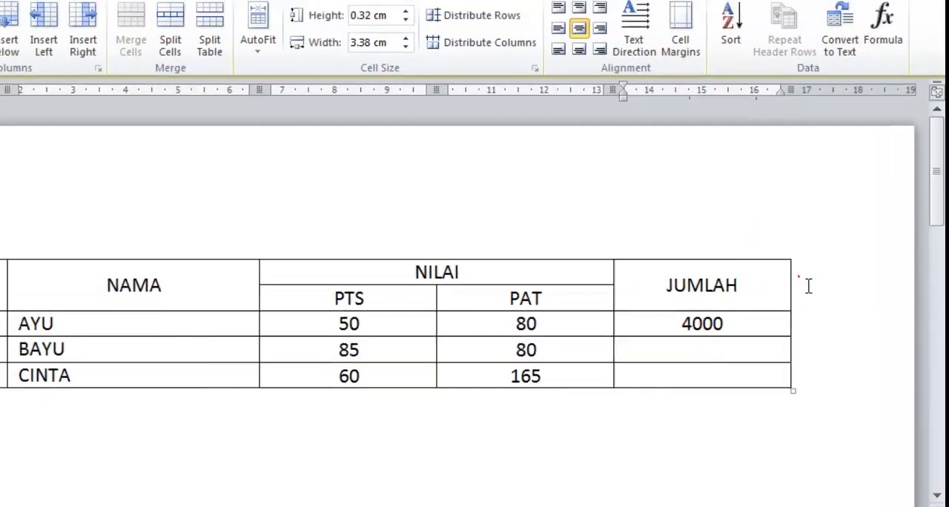
Insert a new column to the right of the JUMLAH column.
left_click(717, 169)
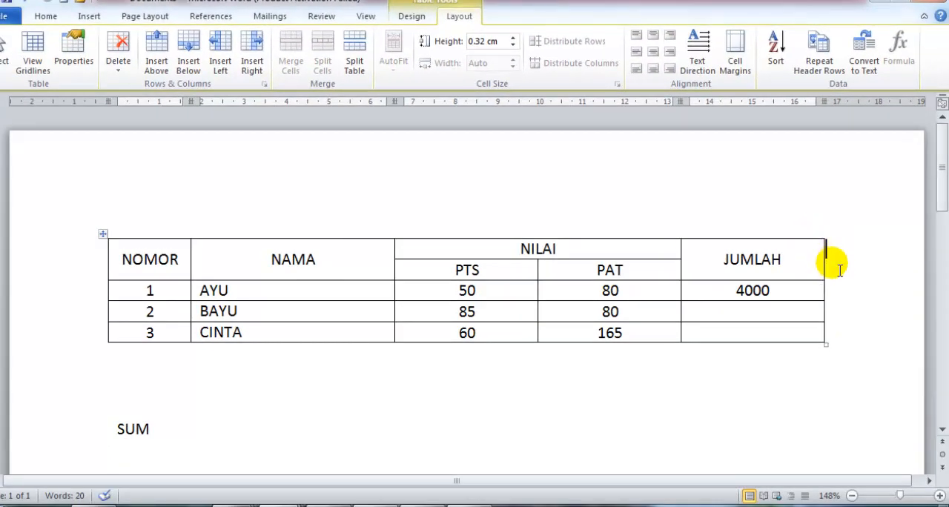
right_click(836, 255)
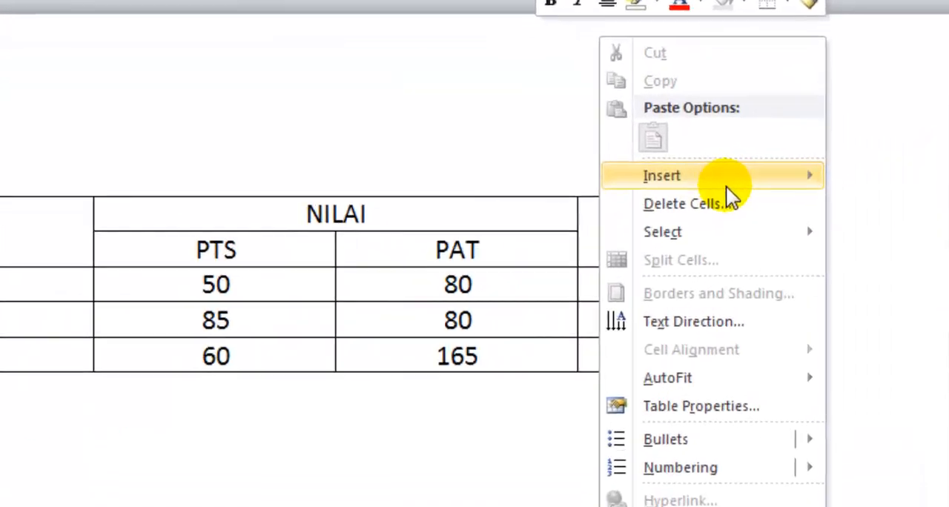
mouse_move(767, 232)
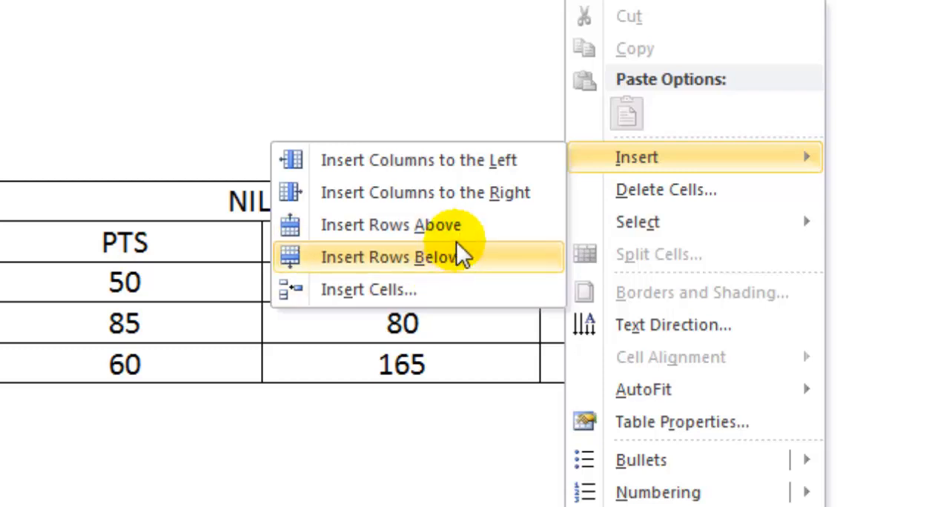
left_click(508, 199)
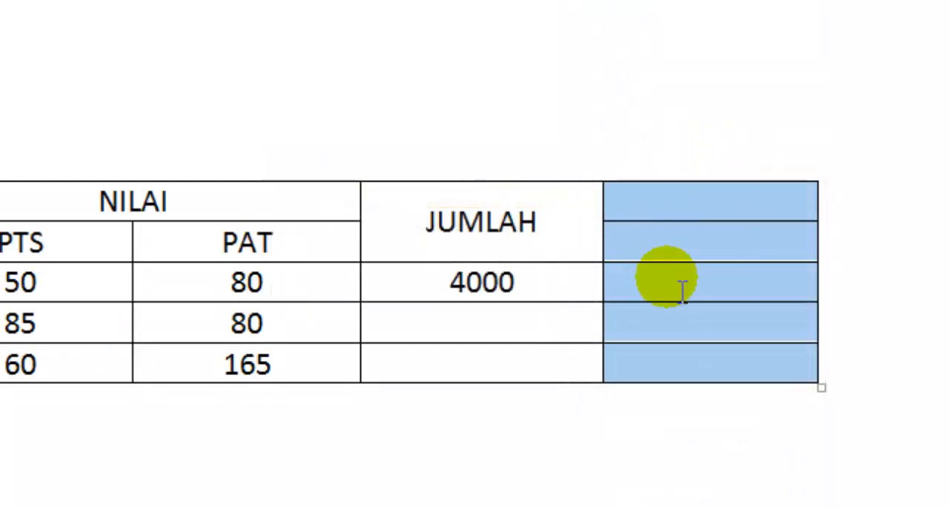
Delete the PRODUCT result from student number 1's JUMLAH cell.
left_click(479, 280)
double_click(485, 280)
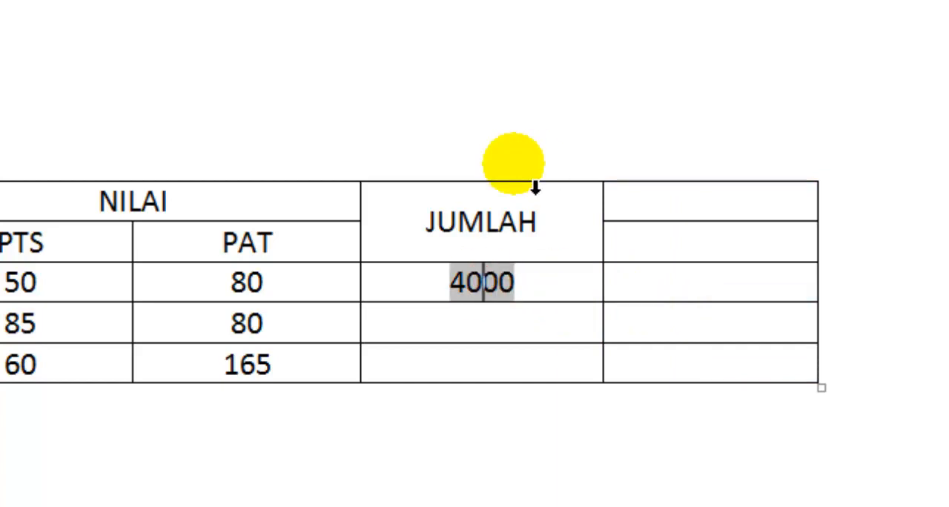
key("BackSpace")
key("Delete")
key("Delete")
key("shift+Left")
key("Delete")
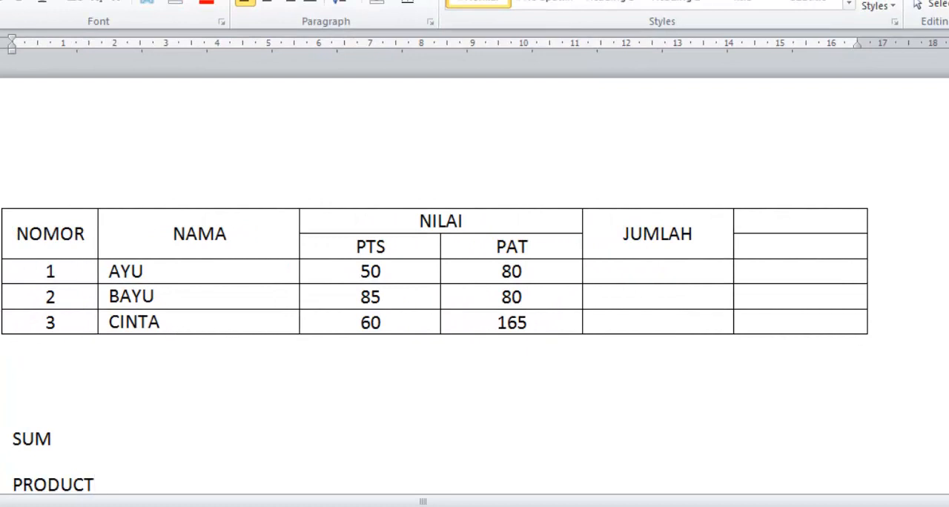
Add AVERAGE on a new line below PRODUCT in the function list under the table.
key("Return")
type("AVERAGE")
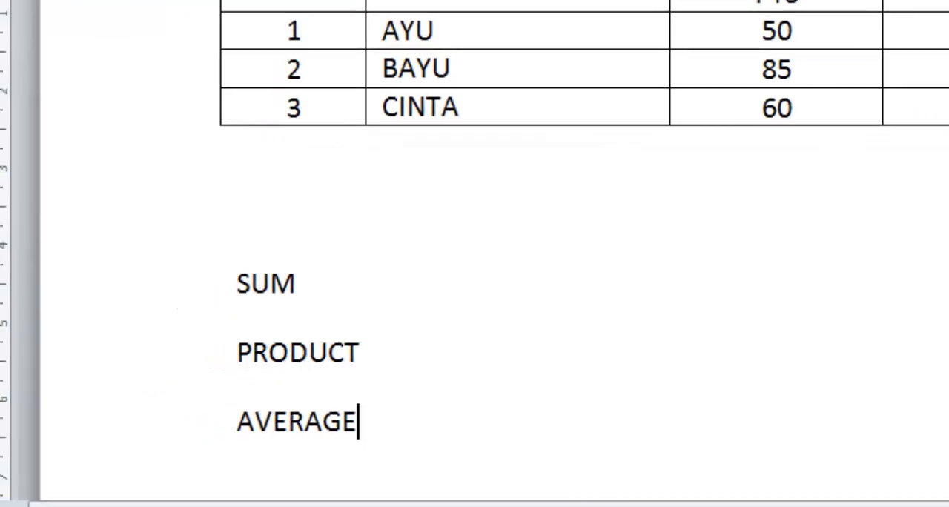
Enter RATA-RATA in the second header row of the new last column and clear the JUMLAH heading.
left_click(942, 31)
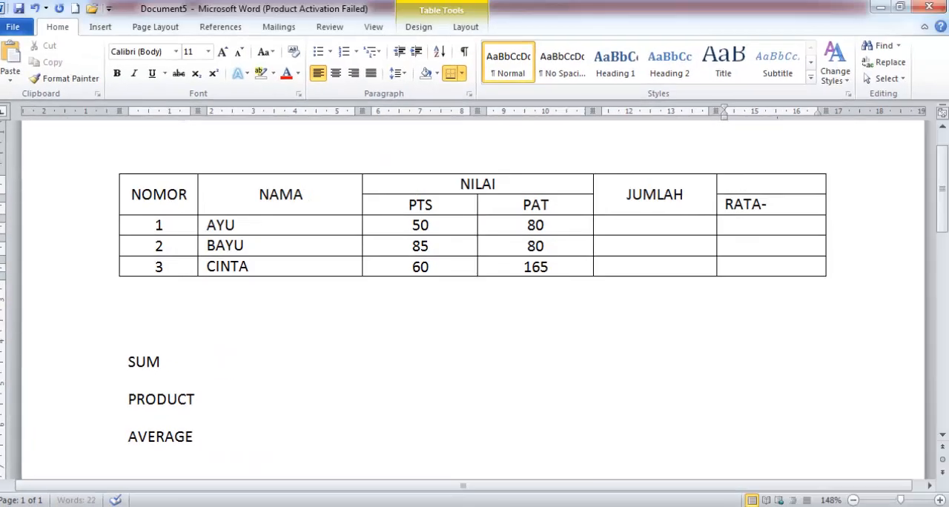
type("RATA-RATA")
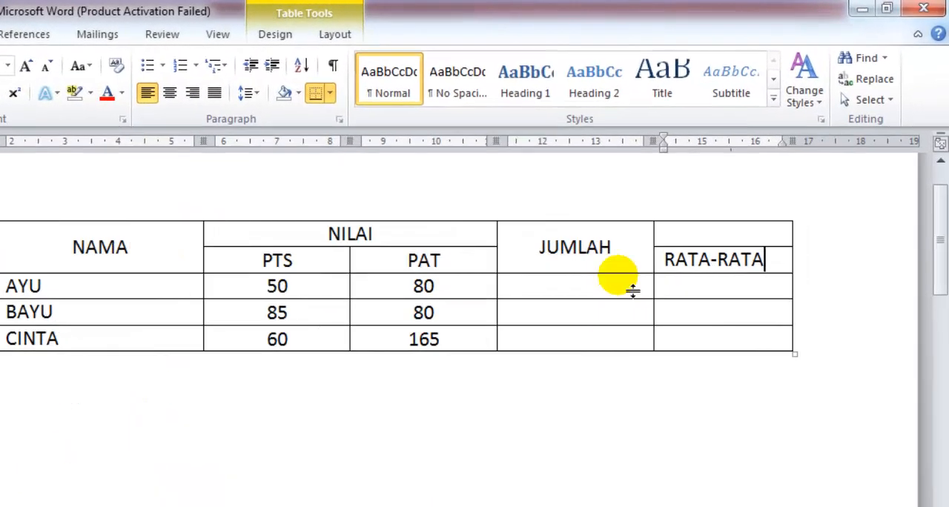
left_click(619, 248)
key("BackSpace")
key("BackSpace")
key("BackSpace")
key("BackSpace")
key("BackSpace")
key("BackSpace")
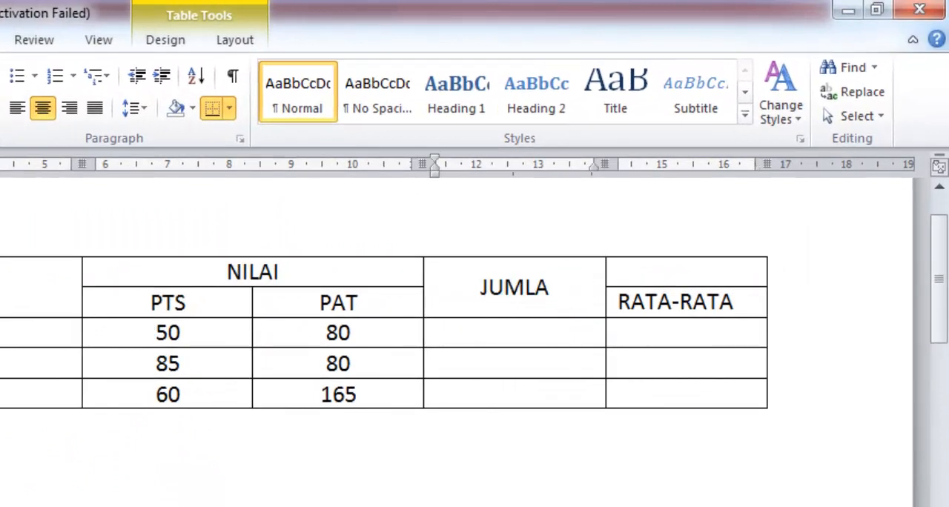
Enter 70 as student number 1's score in the column between PAT and RATA-RATA.
left_click(516, 343)
type("8")
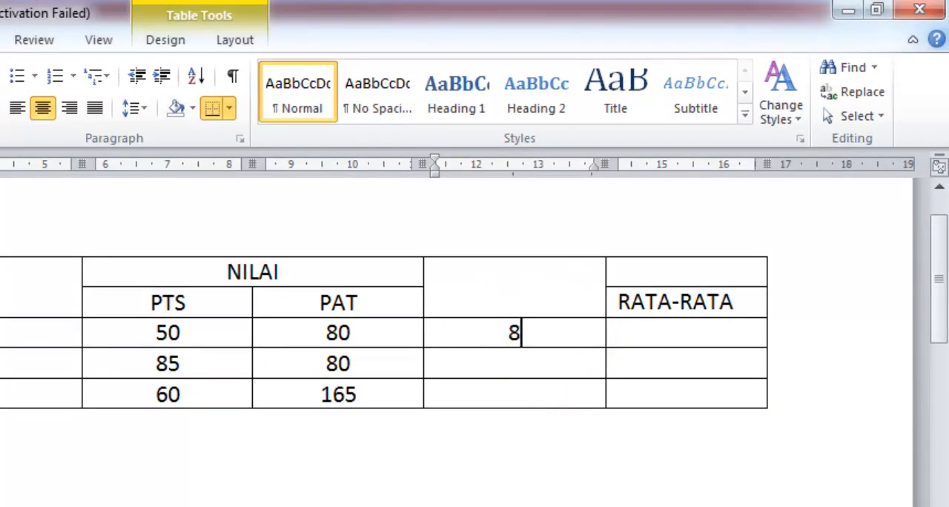
key("BackSpace")
type("70")
Start a formula in student number 1's RATA-RATA cell and paste the AVERAGE function into it.
left_click(653, 341)
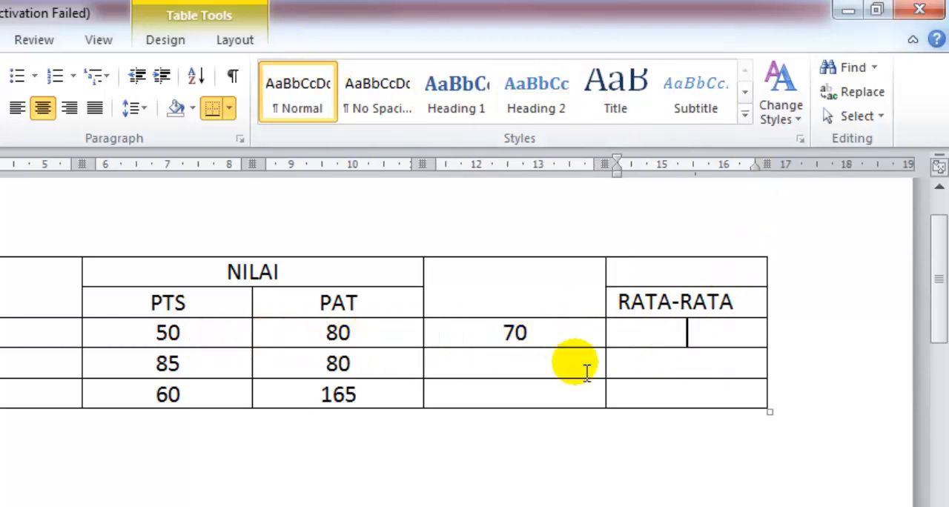
left_click(693, 331)
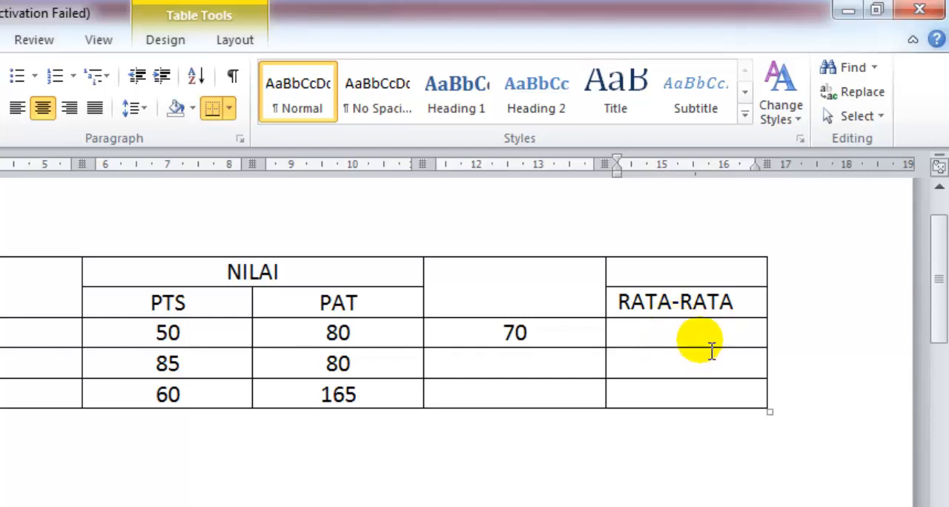
left_click(242, 43)
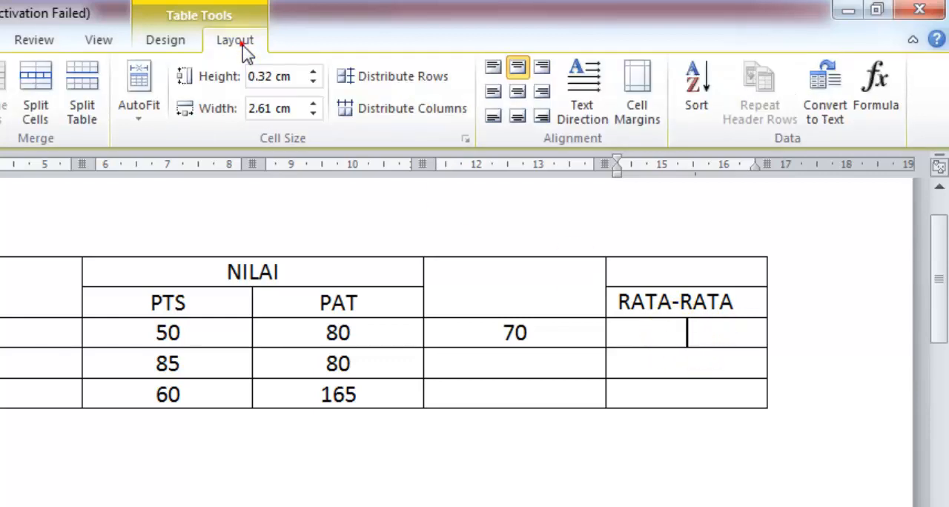
left_click(877, 97)
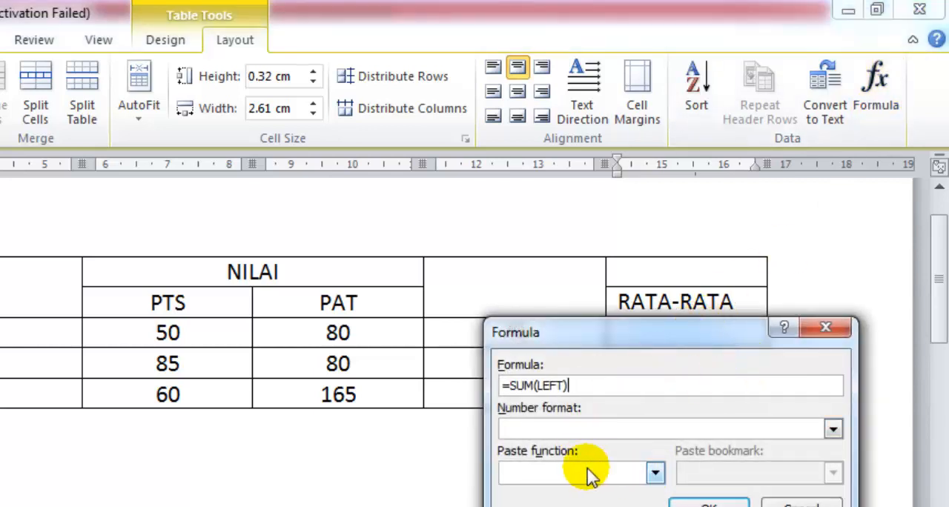
left_click(656, 474)
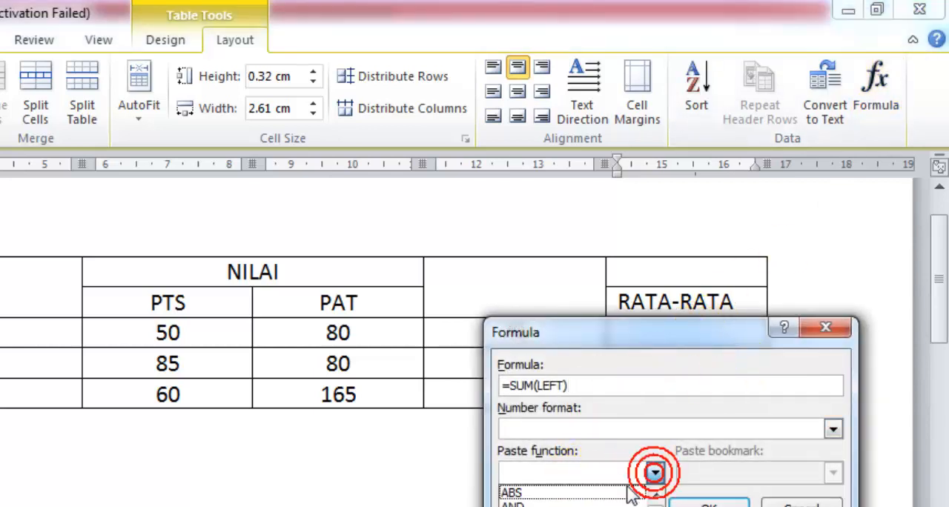
scroll(638, 497, "down", 2)
scroll(582, 497, "down", 3)
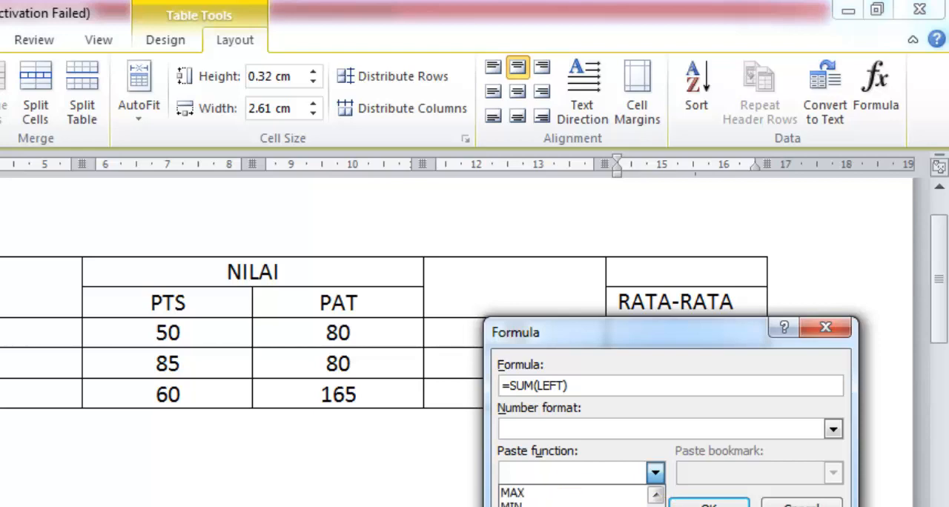
scroll(582, 496, "up", 5)
scroll(578, 496, "up", 2)
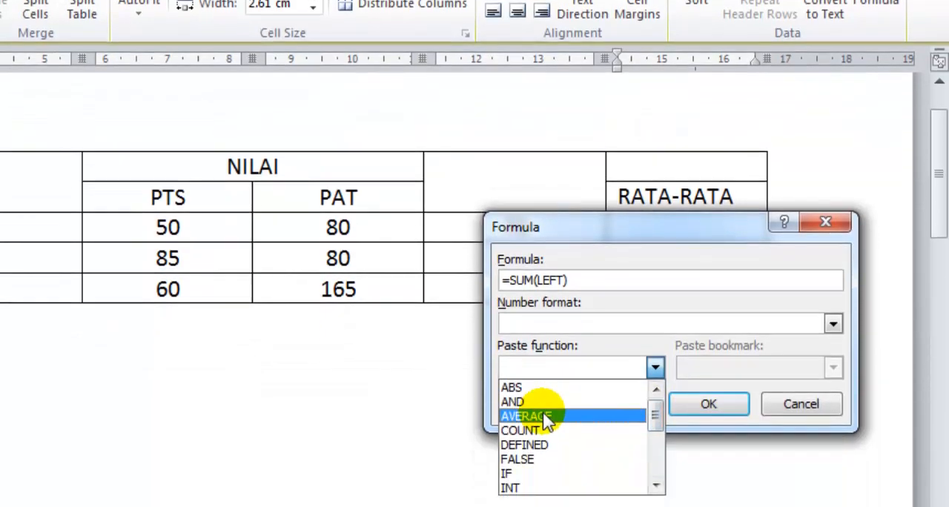
left_click(542, 506)
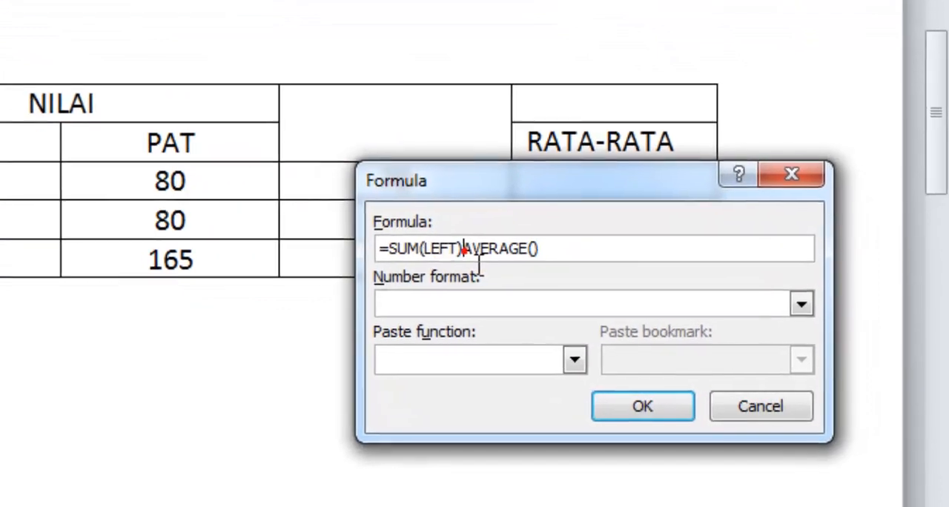
Remove the SUM(LEFT) part, complete the formula as =AVERAGE(LEFT), and apply it to student number 1's RATA-RATA cell.
left_click(567, 281)
key("BackSpace")
key("BackSpace")
key("BackSpace")
key("BackSpace")
key("BackSpace")
key("BackSpace")
key("BackSpace")
key("BackSpace")
key("BackSpace")
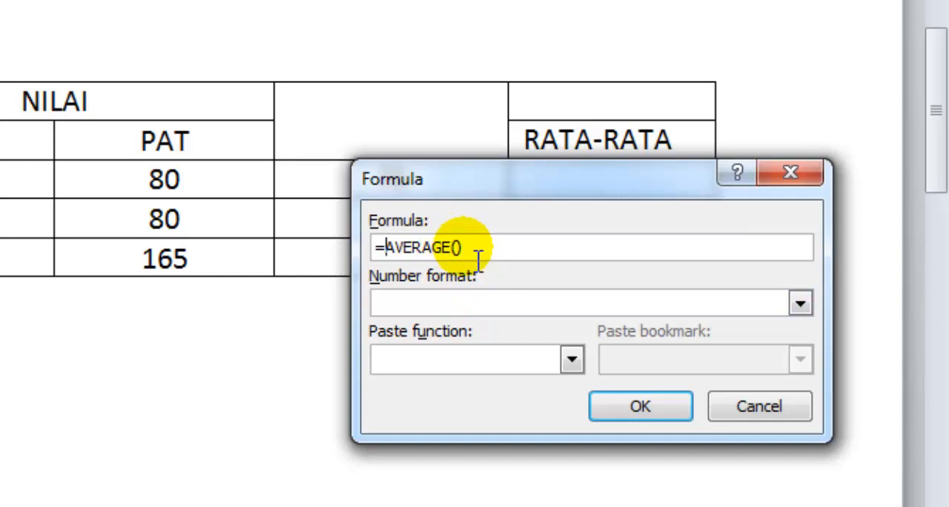
left_click(458, 248)
type("LEFT")
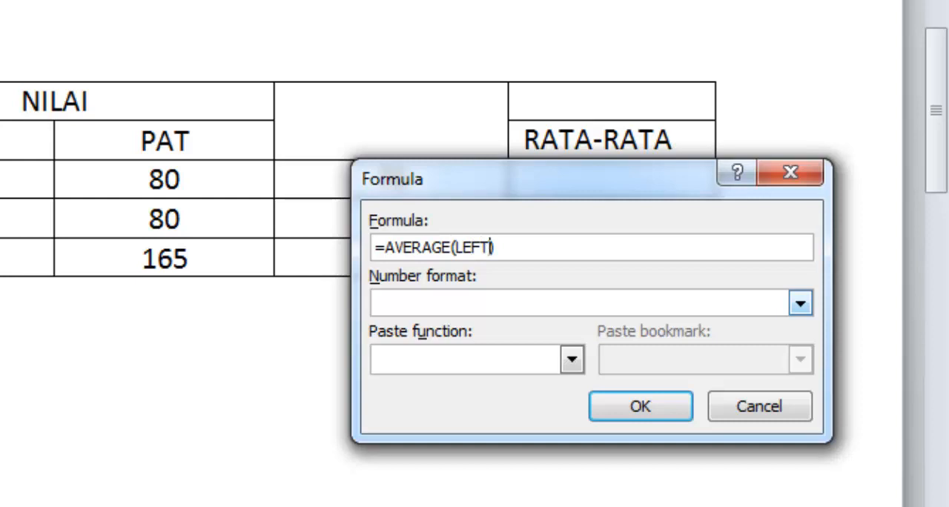
key("Return")
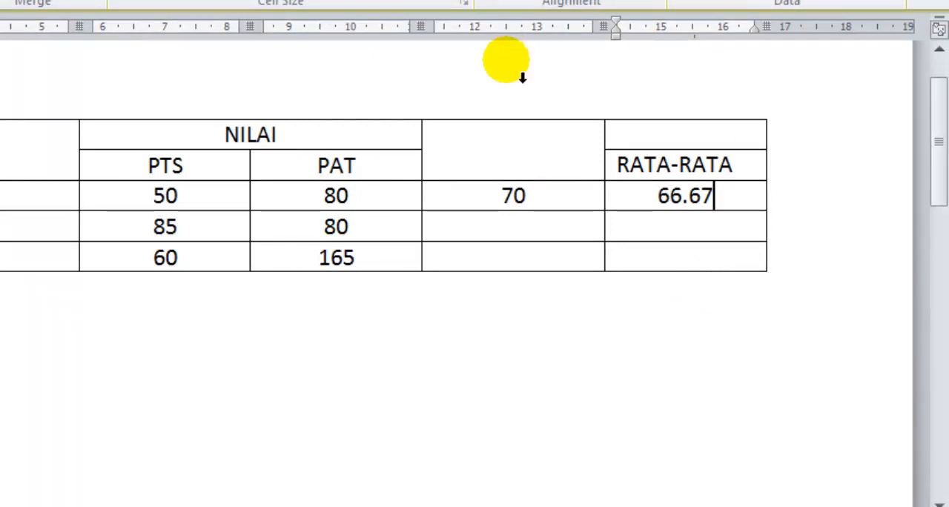
Add an empty row at the end of the table, below student number 3.
left_click(200, 201)
left_click(552, 197)
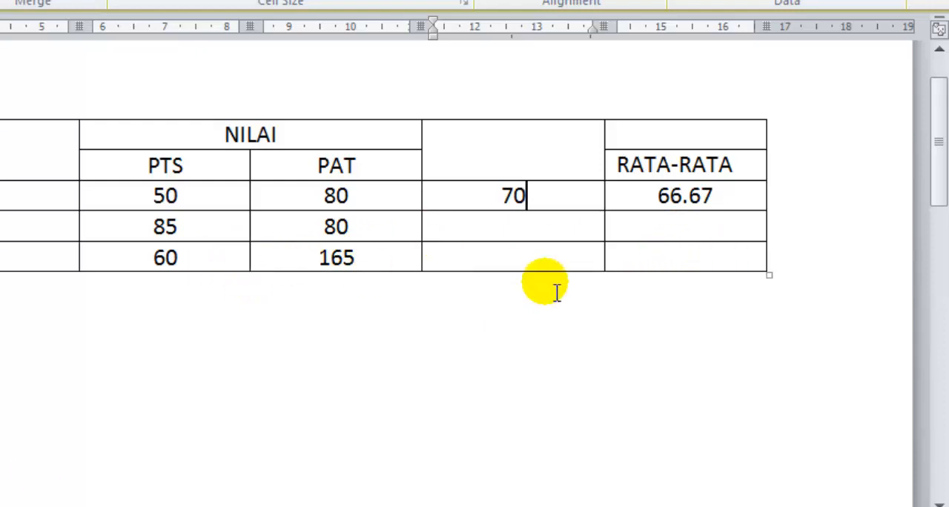
left_click(775, 259)
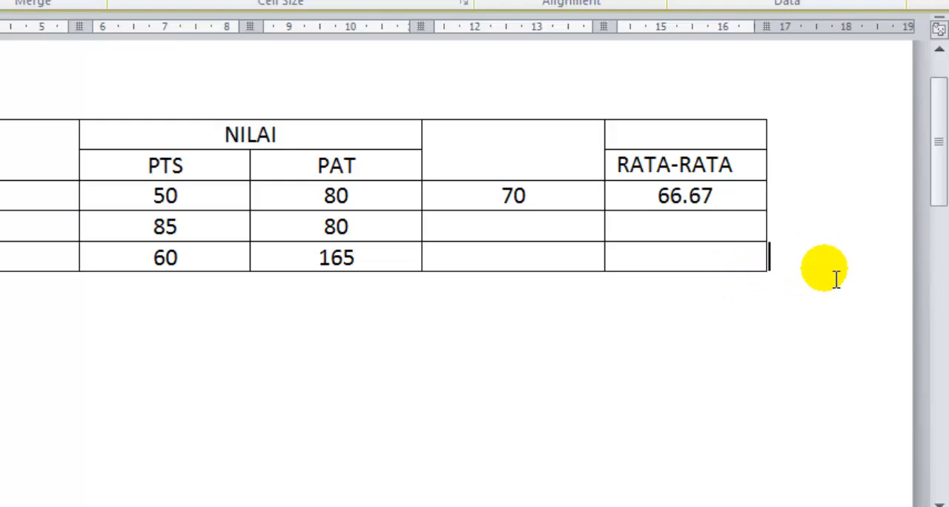
key("Tab")
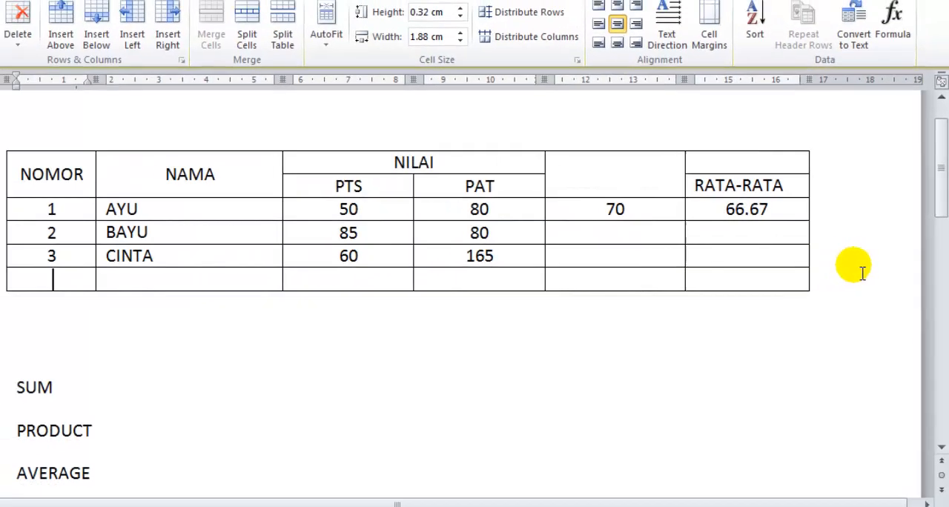
Start a formula in the new bottom row's PTS cell and paste the MAX function into it.
left_click(365, 277)
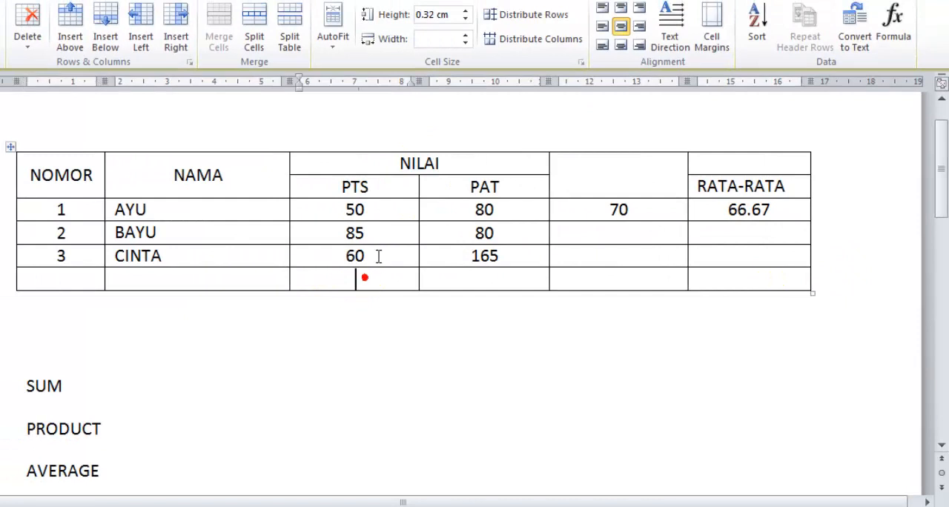
left_click(894, 30)
left_click(726, 318)
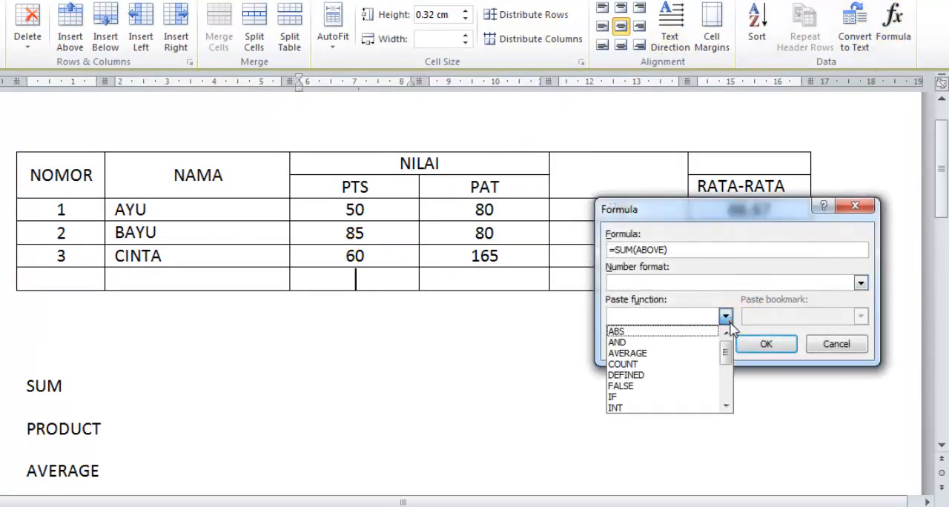
scroll(683, 392, "down", 2)
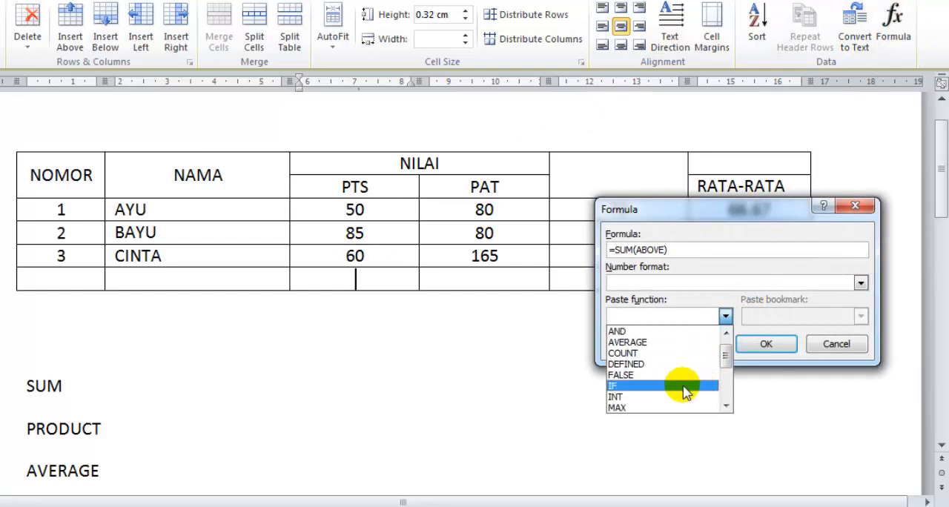
scroll(674, 389, "down", 2)
scroll(671, 382, "up", 1)
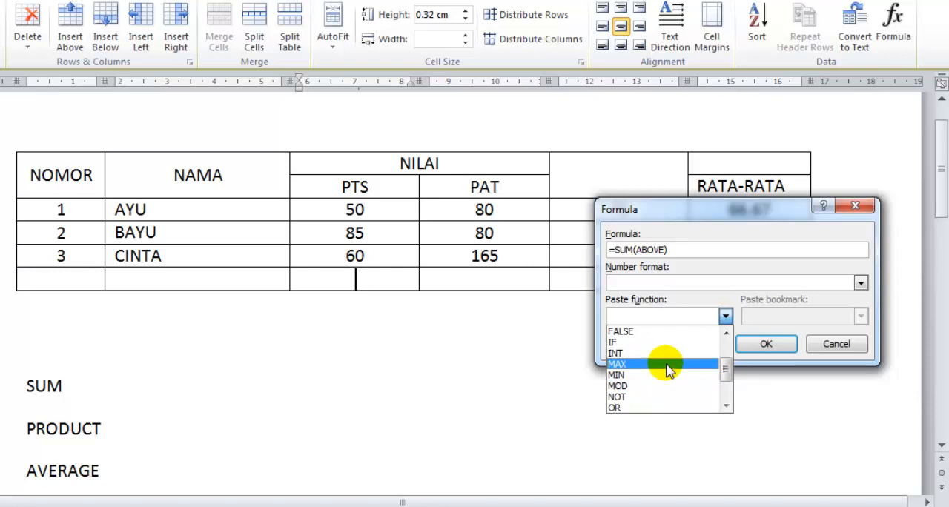
left_click(667, 367)
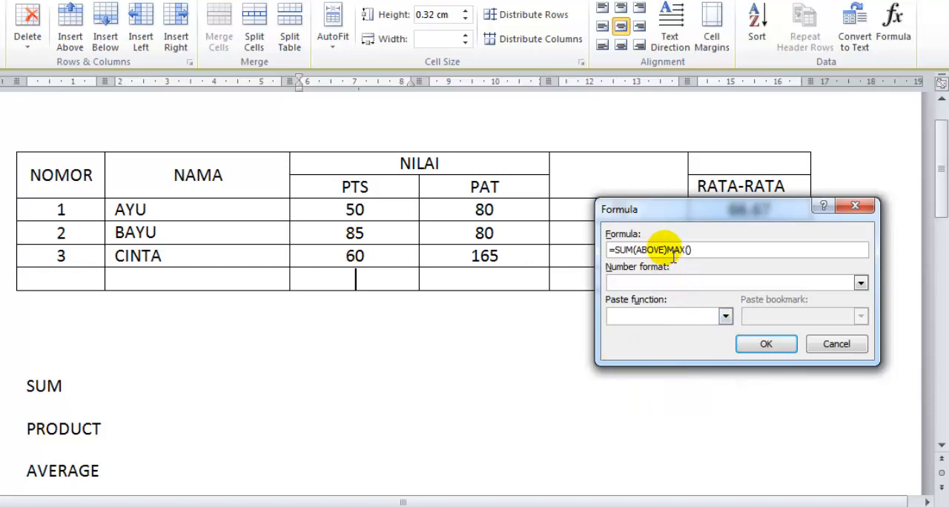
Remove the SUM(ABOVE) part, complete the formula as =MAX(ABOVE), and apply it to the bottom row's PTS cell.
key("BackSpace")
key("BackSpace")
key("BackSpace")
key("BackSpace")
key("BackSpace")
key("BackSpace")
key("BackSpace")
key("BackSpace")
key("BackSpace")
key("BackSpace")
key("BackSpace")
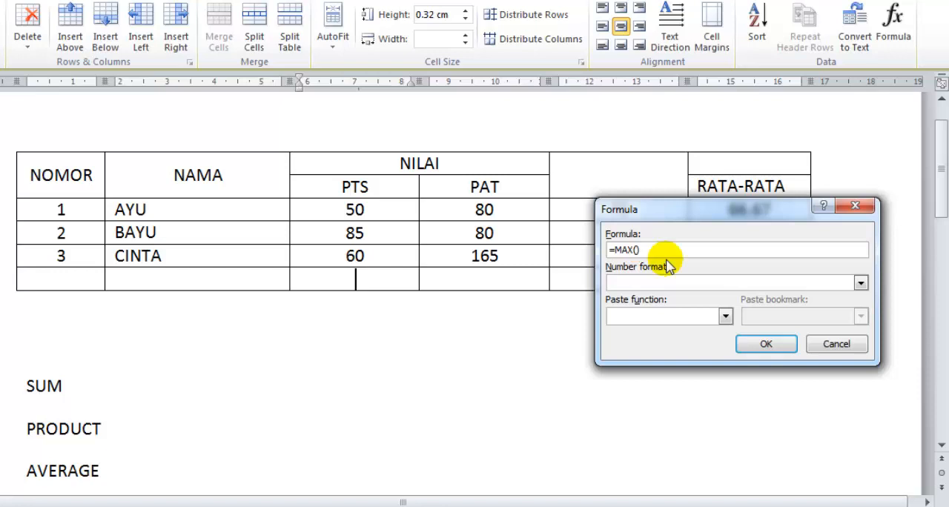
type("ABOVE")
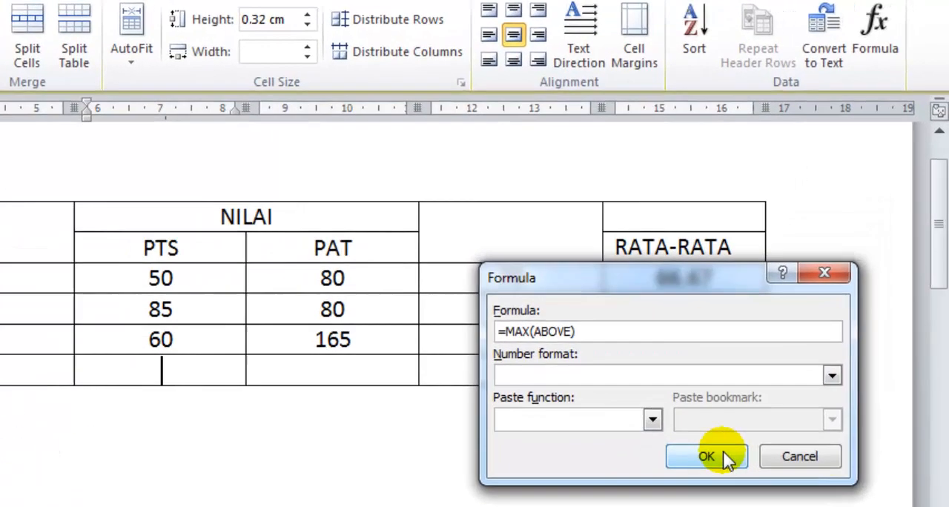
left_click(766, 344)
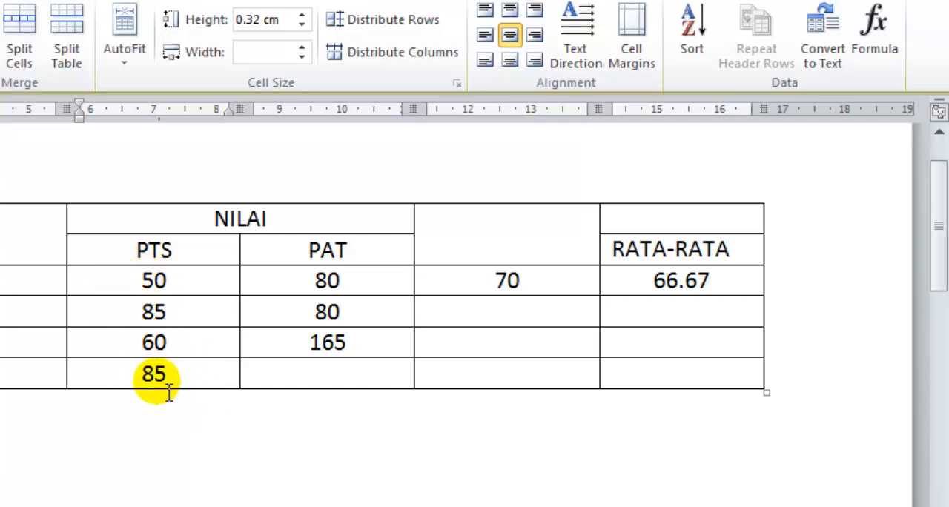
Change student number 1's PAT score to 60.
left_click(319, 374)
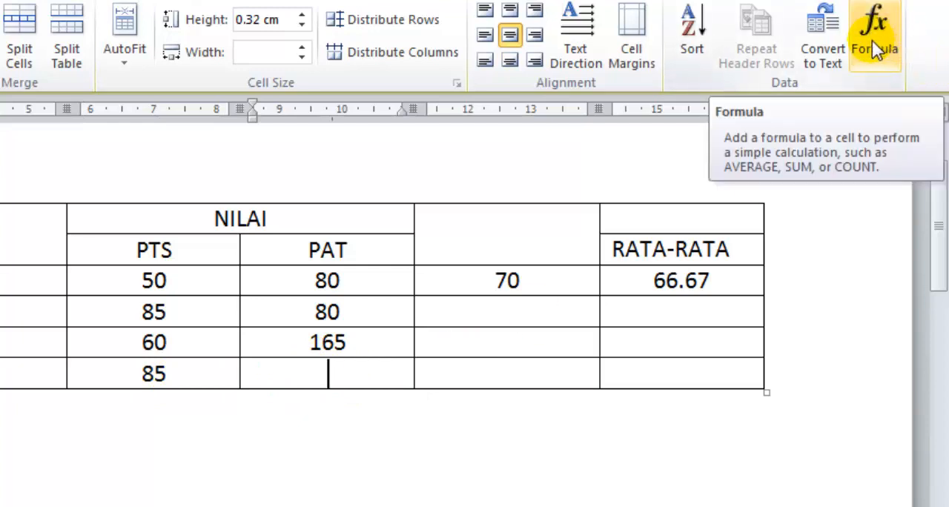
left_click(363, 290)
key("BackSpace")
key("BackSpace")
type("60")
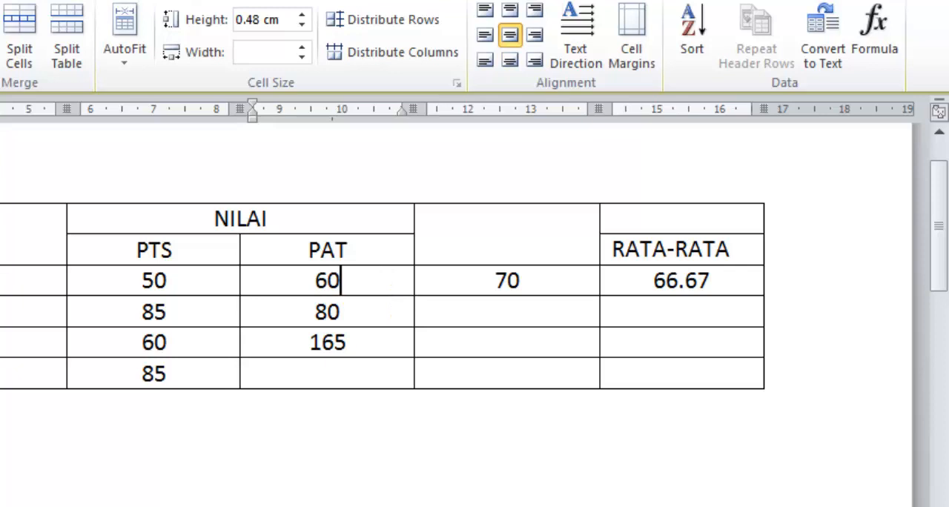
Start a formula in the bottom row's PAT cell and paste the MIN function into it.
left_click(367, 375)
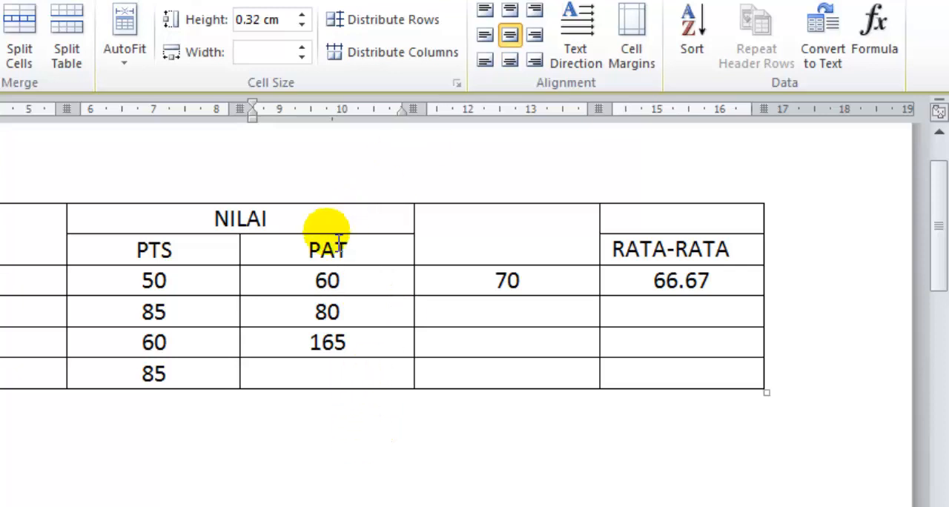
left_click(874, 43)
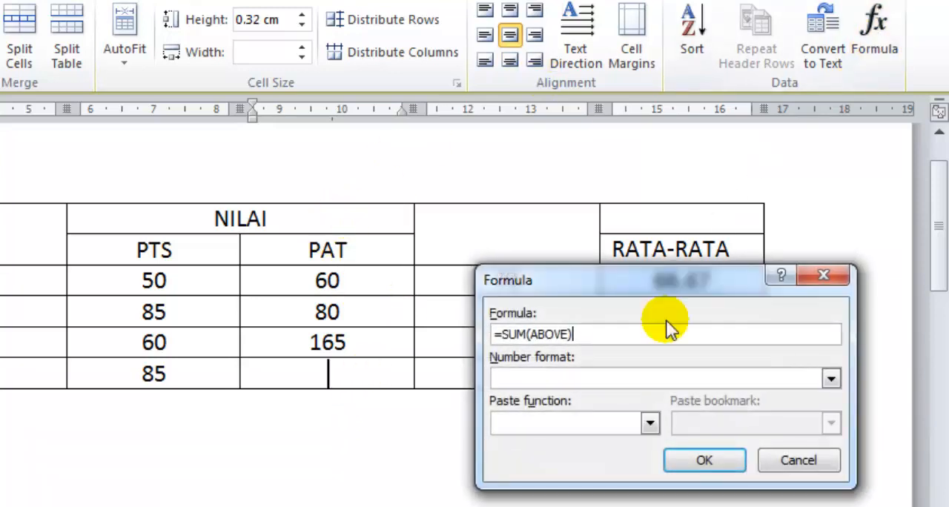
left_click(649, 422)
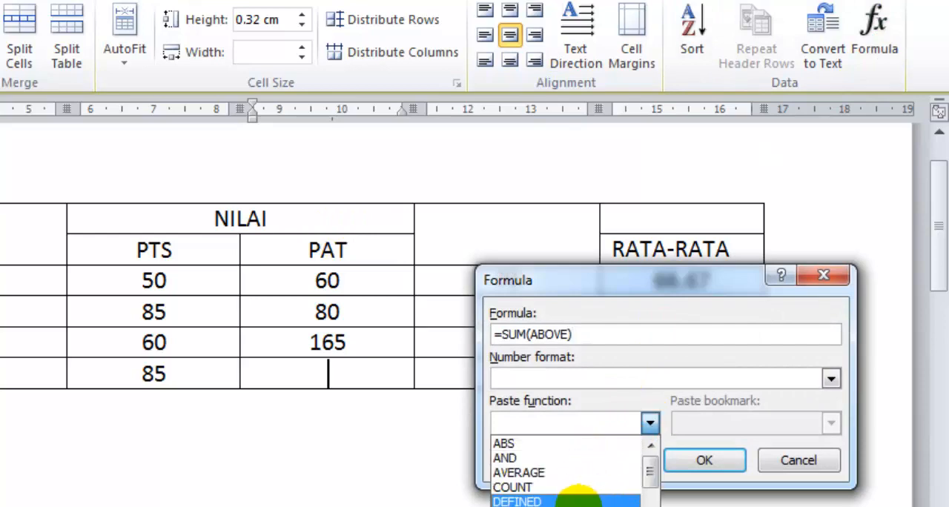
scroll(584, 499, "down", 1)
left_click(569, 506)
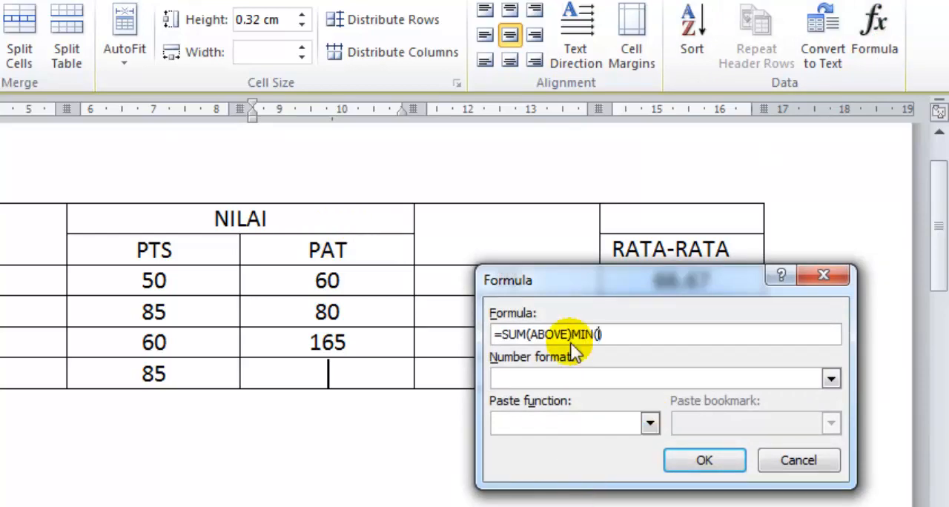
Remove the SUM(ABOVE) part, complete the formula as =MIN(ABOVE), and apply it to the bottom row's PAT cell.
left_click(575, 337)
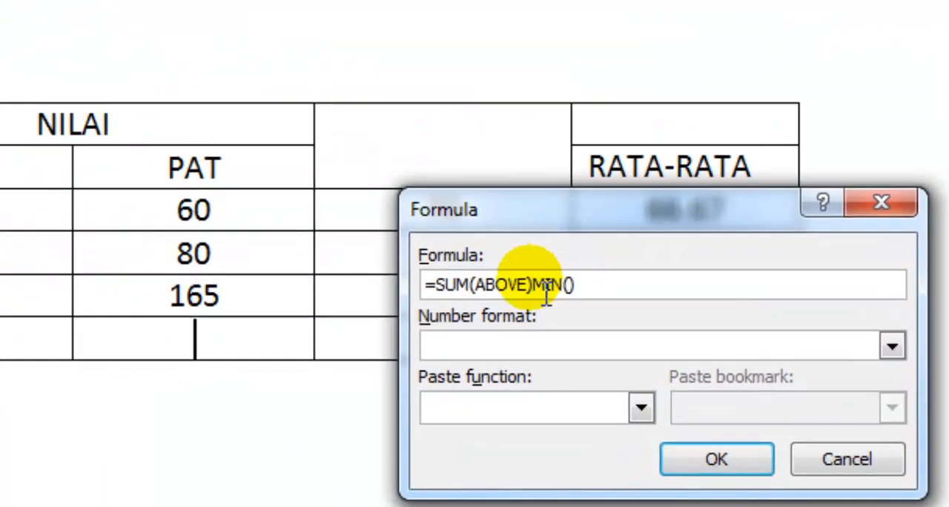
key("BackSpace")
key("BackSpace")
key("BackSpace")
key("BackSpace")
key("BackSpace")
key("BackSpace")
key("BackSpace")
key("BackSpace")
key("BackSpace")
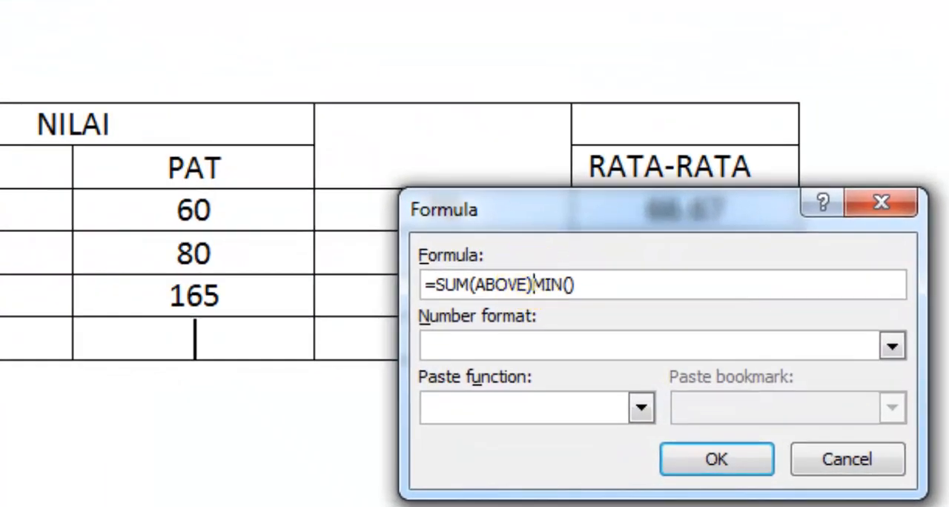
key("BackSpace")
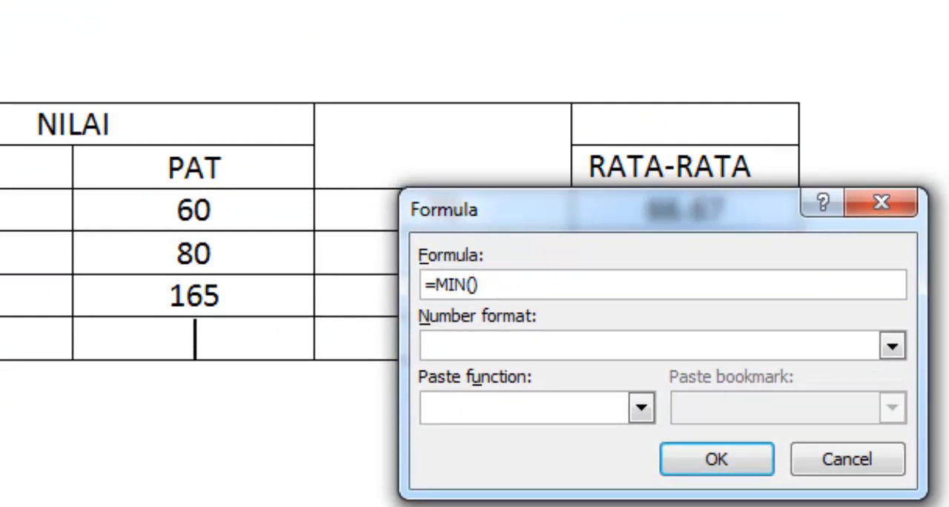
type("ABOVE")
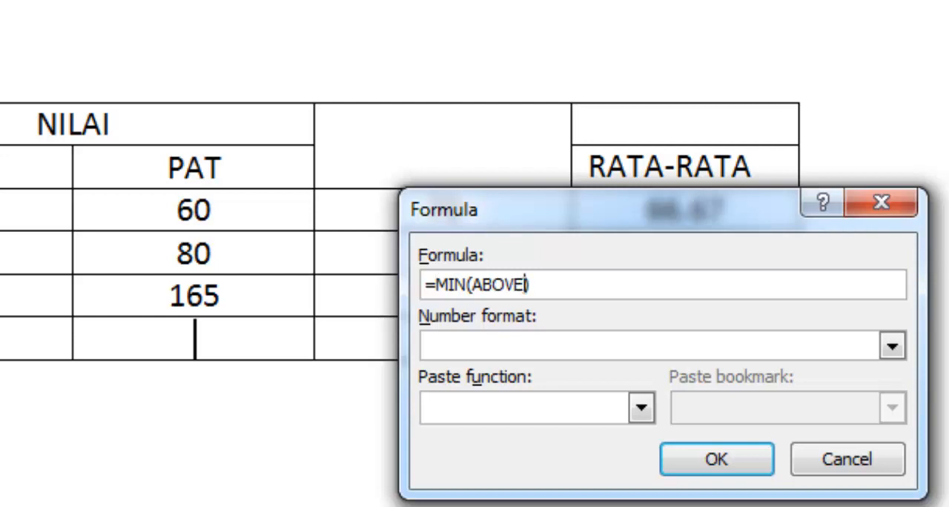
key("Return")
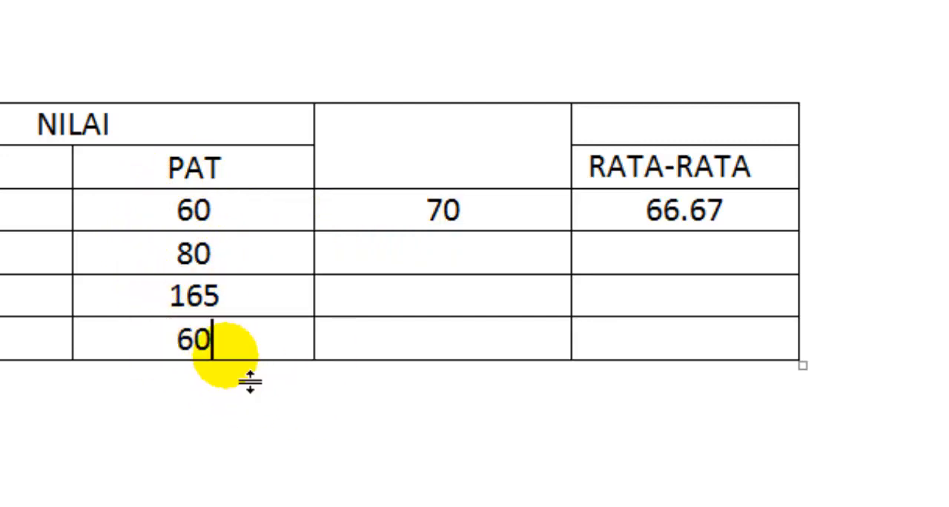
Examine the PAT scores of students 1 to 3 to compare them with the MIN result below.
left_click(224, 217)
left_click(221, 252)
left_click(235, 287)
left_click(246, 262)
left_click(242, 215)
left_click(249, 254)
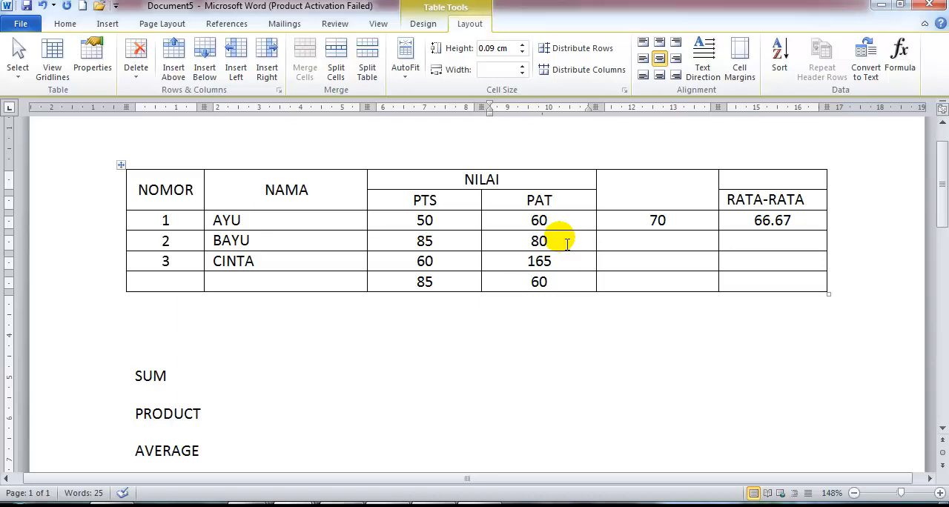
scroll(599, 161, "down", 3)
scroll(480, 314, "up", 4)
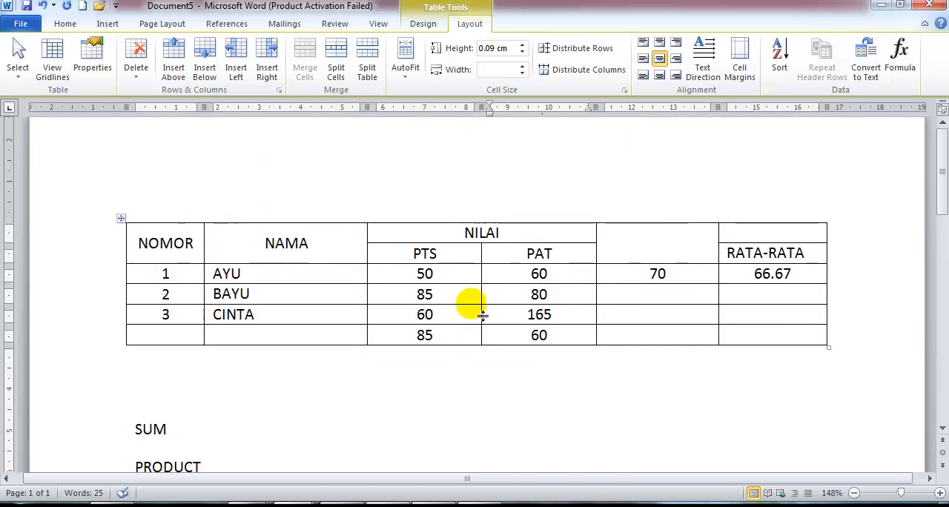
scroll(503, 428, "down", 2)
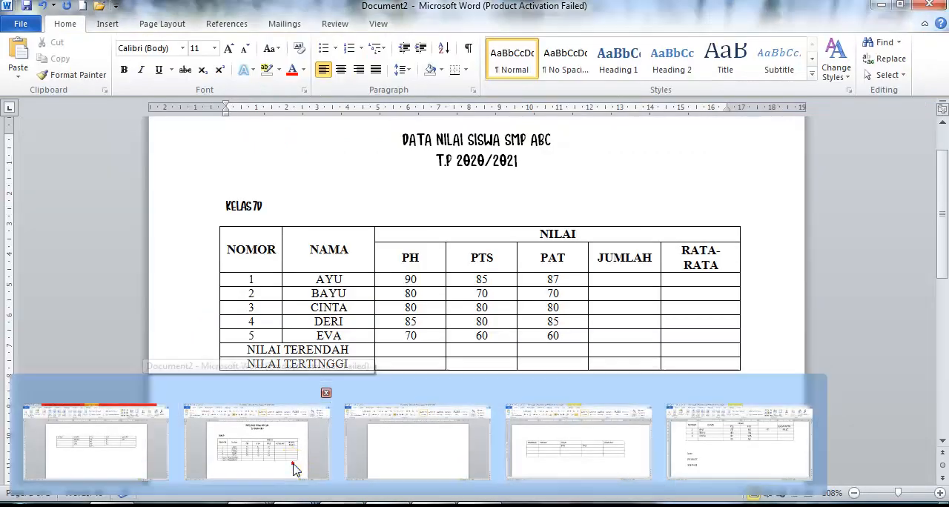
Switch to Document2 and look over its class 7D student grade table.
left_click(293, 465)
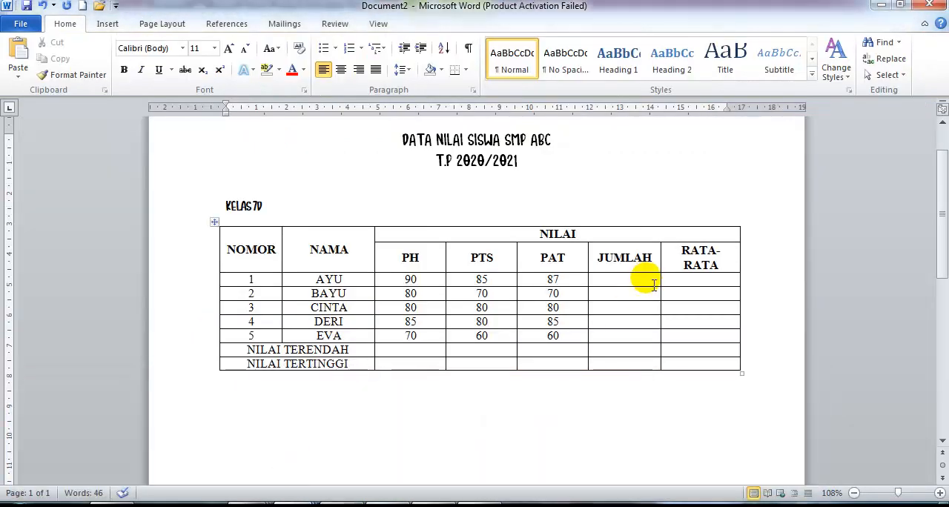
scroll(482, 217, "up", 1)
scroll(470, 223, "down", 3)
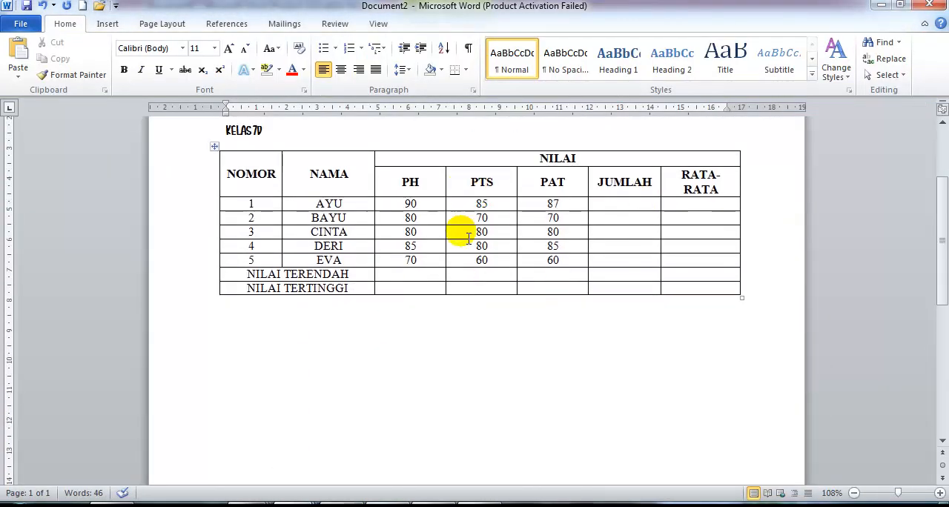
scroll(459, 241, "up", 4)
scroll(509, 465, "down", 1)
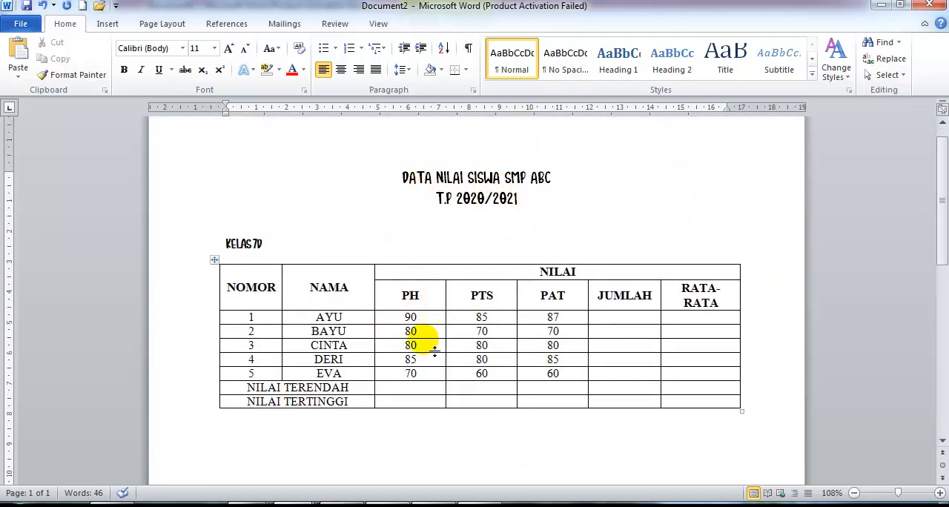
Start a formula in the PH cell of the NILAI TERTINGGI row and paste the MAX function into it.
left_click(408, 389)
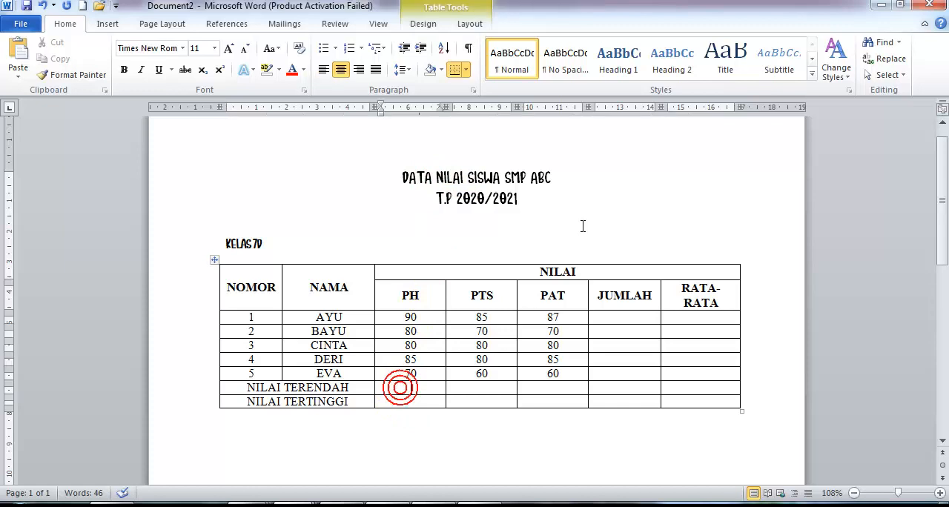
left_click(473, 25)
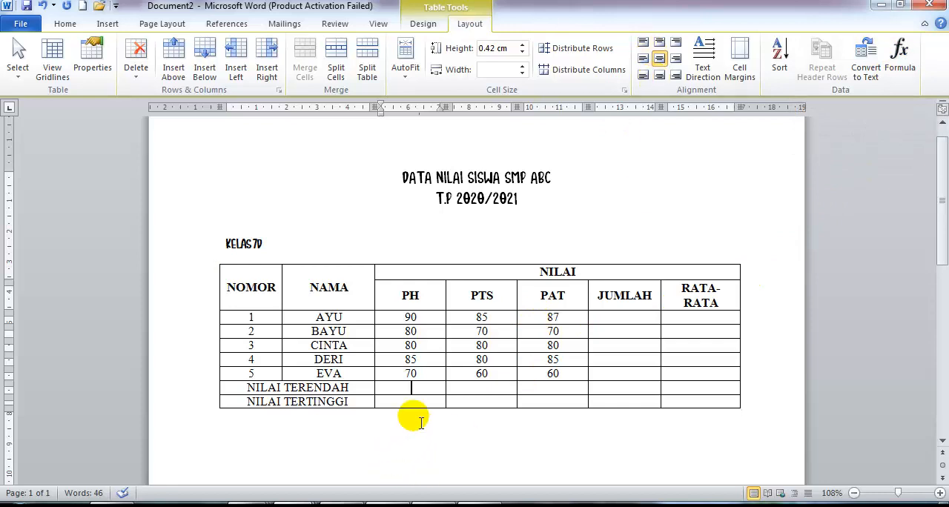
left_click(413, 401)
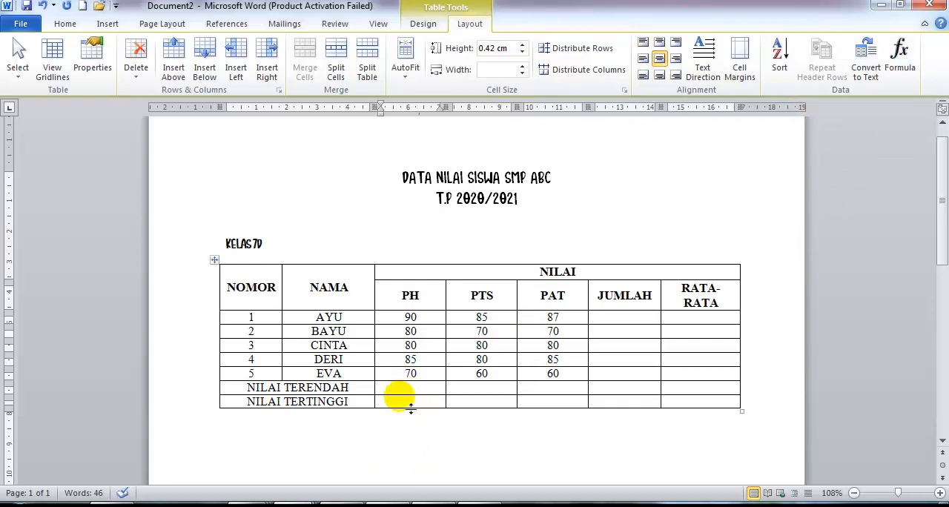
left_click(896, 64)
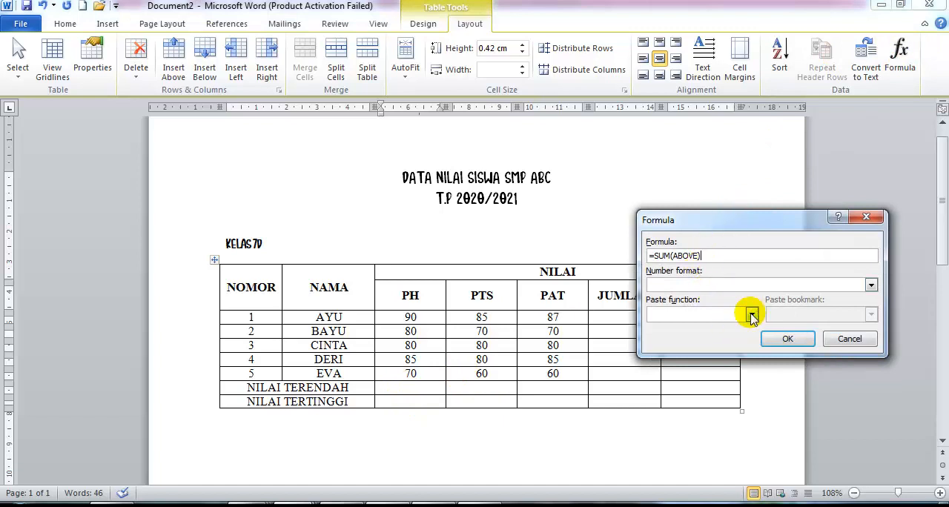
left_click(752, 315)
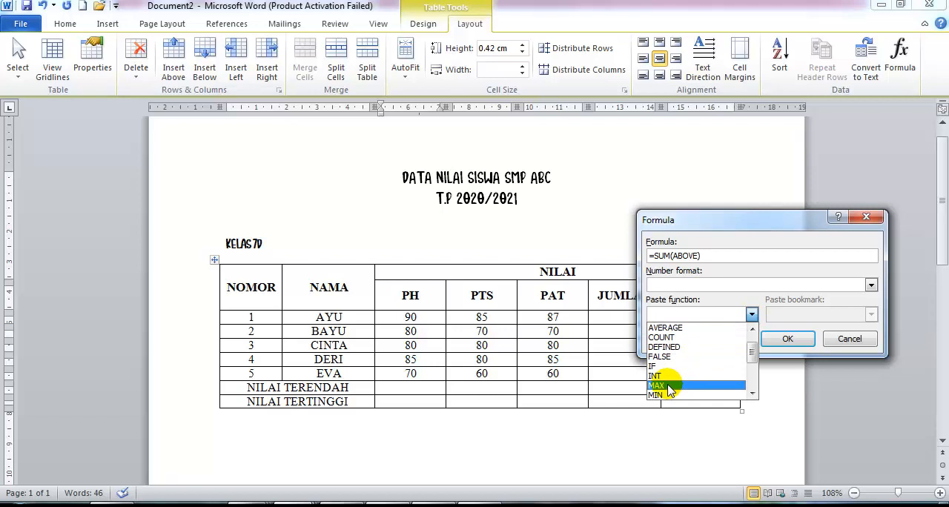
left_click(669, 387)
Edit the formula to read =MAX(ABOVE) and apply it to the NILAI TERTINGGI row's PH cell.
left_click(700, 256)
key("BackSpace")
key("BackSpace")
key("BackSpace")
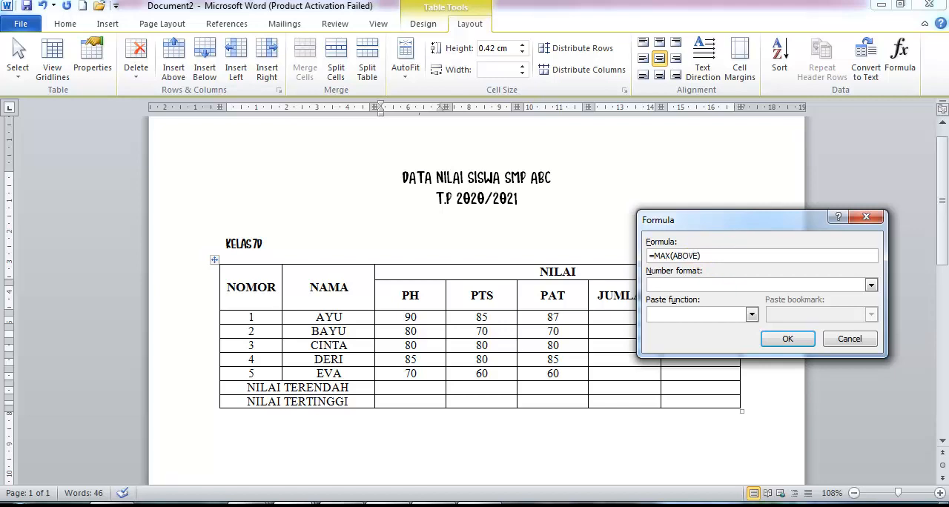
key("Return")
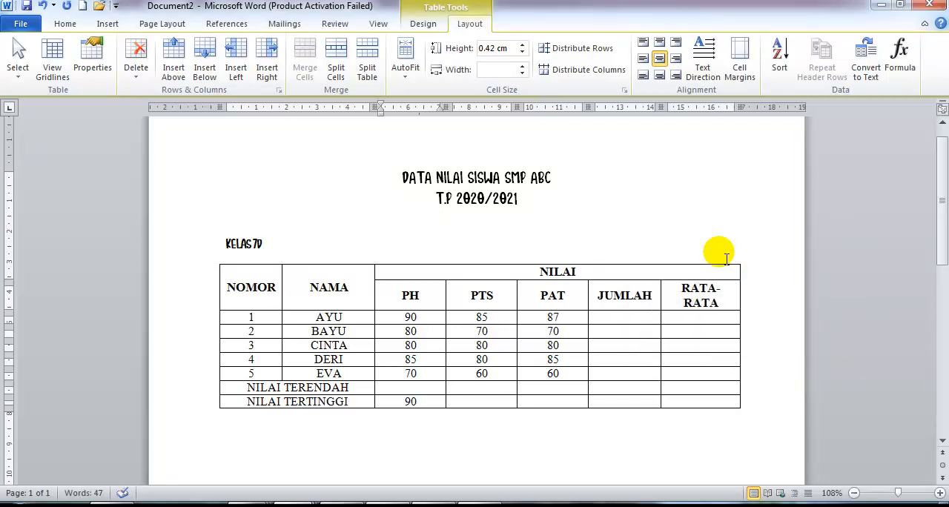
Insert the formula =MIN(ABOVE) in the PH cell of the NILAI TERENDAH row.
left_click(417, 388)
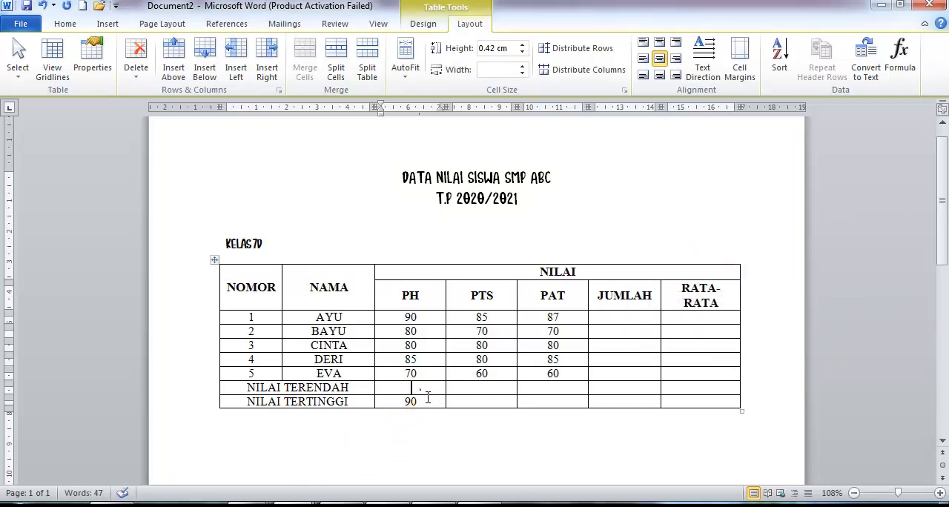
left_click(899, 60)
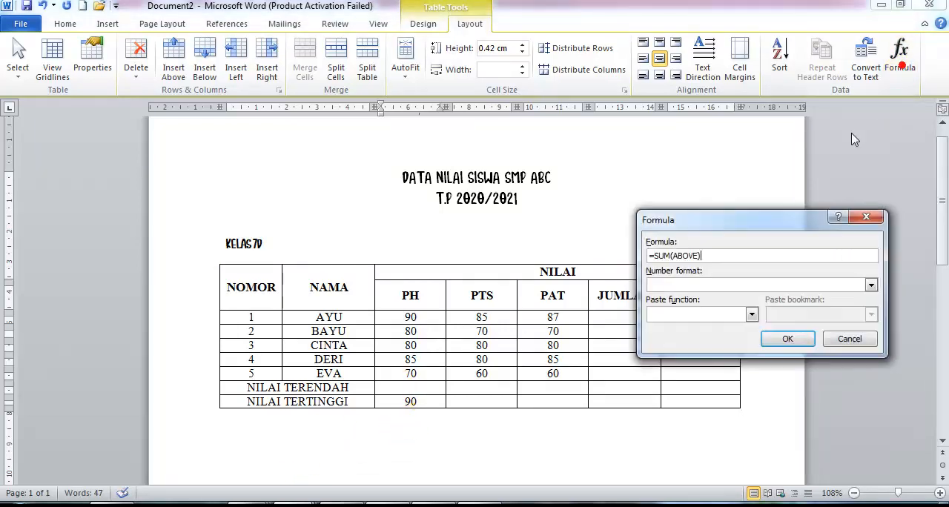
left_click(671, 256)
key("BackSpace")
key("BackSpace")
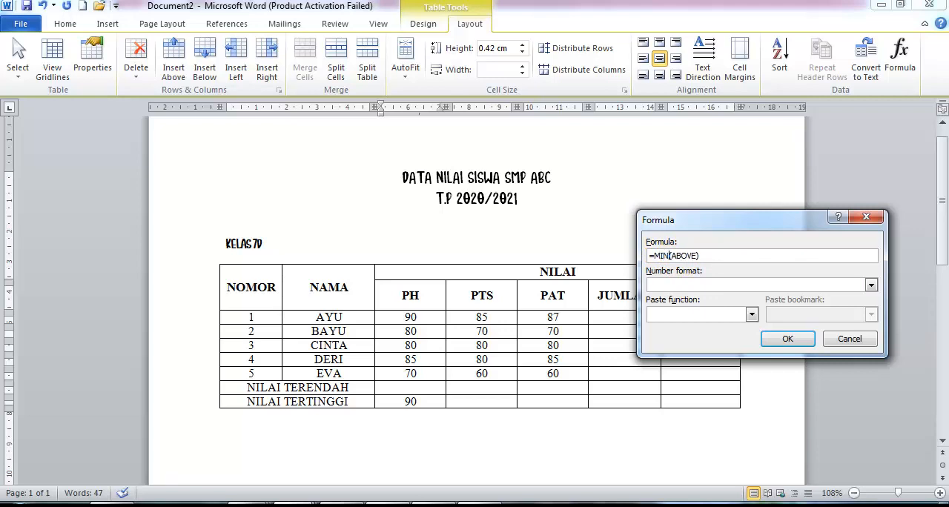
left_click(790, 339)
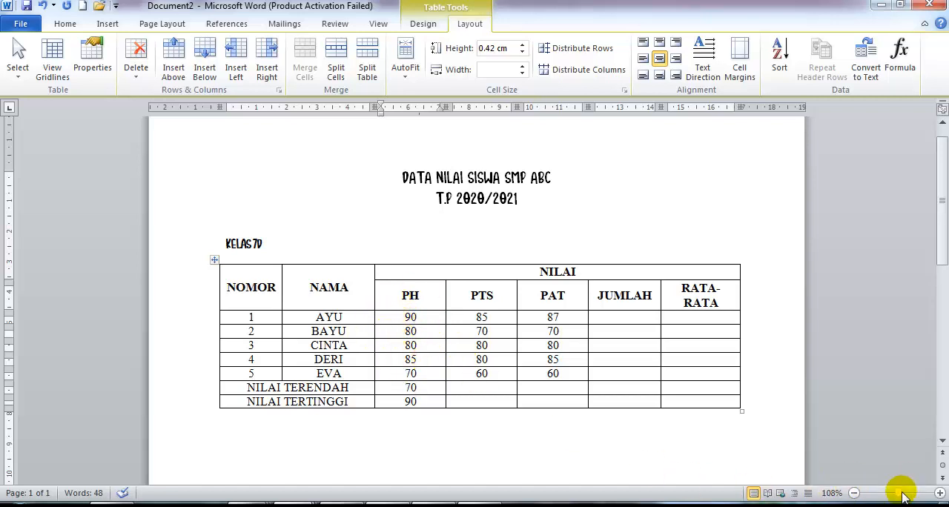
Copy the NILAI TERENDAH formula result from the PH column into the PTS cell of the same row.
left_click_drag(898, 494, 903, 494)
scroll(333, 275, "up", 4)
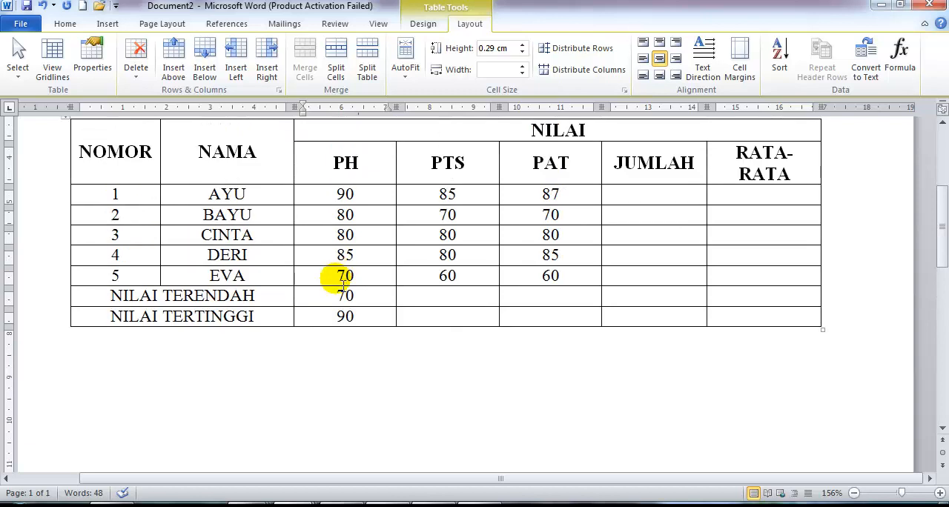
left_click_drag(341, 276, 356, 276)
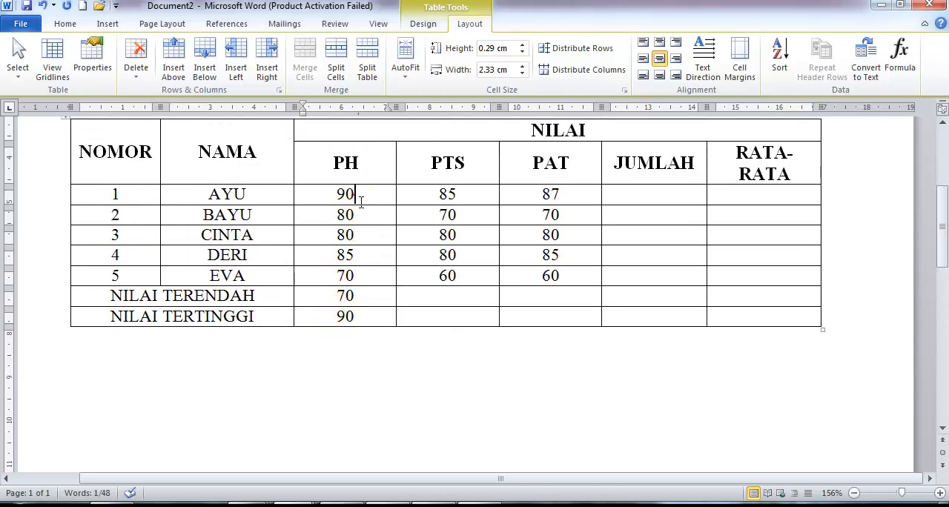
left_click(364, 299)
left_click_drag(371, 301, 332, 296)
key("ctrl+c")
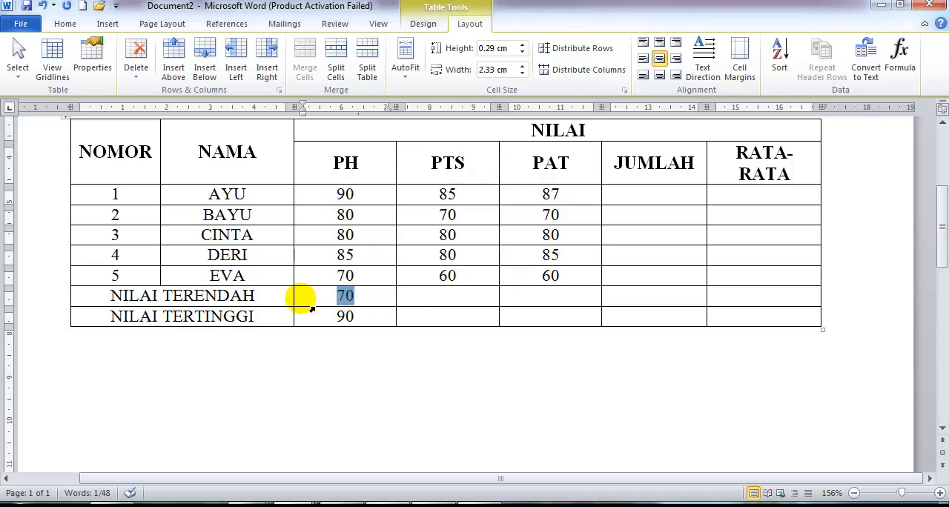
key("F9")
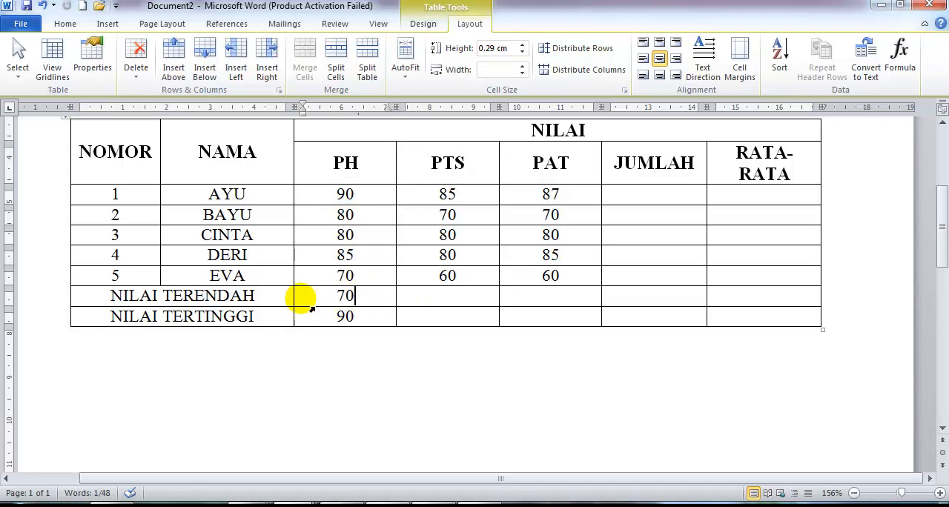
left_click(460, 302)
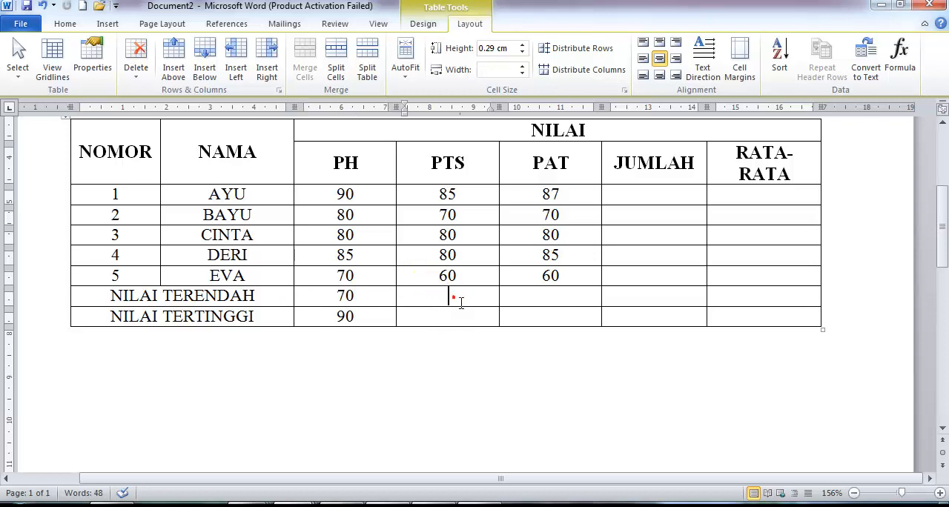
key("ctrl+v")
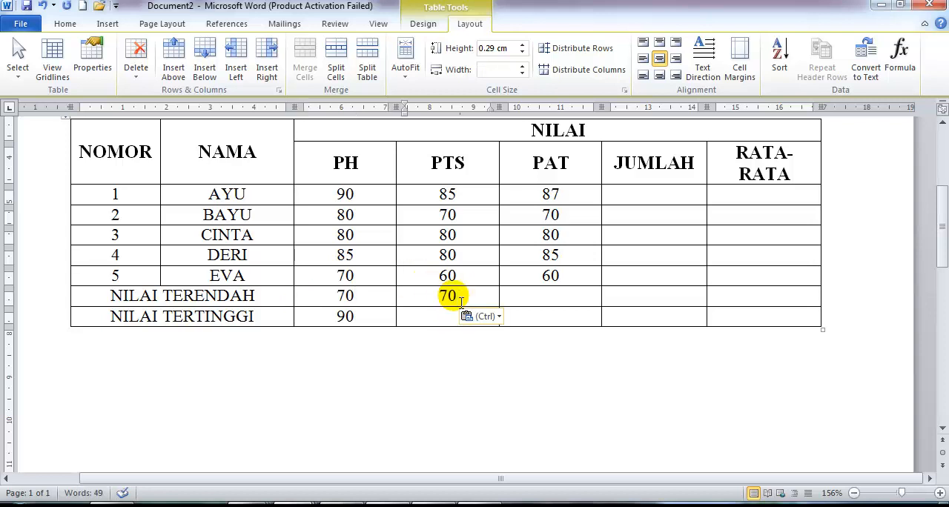
Update the pasted formula field in the NILAI TERENDAH row's PTS cell, and delete it from the cell.
triple_click(449, 296)
left_click(449, 297)
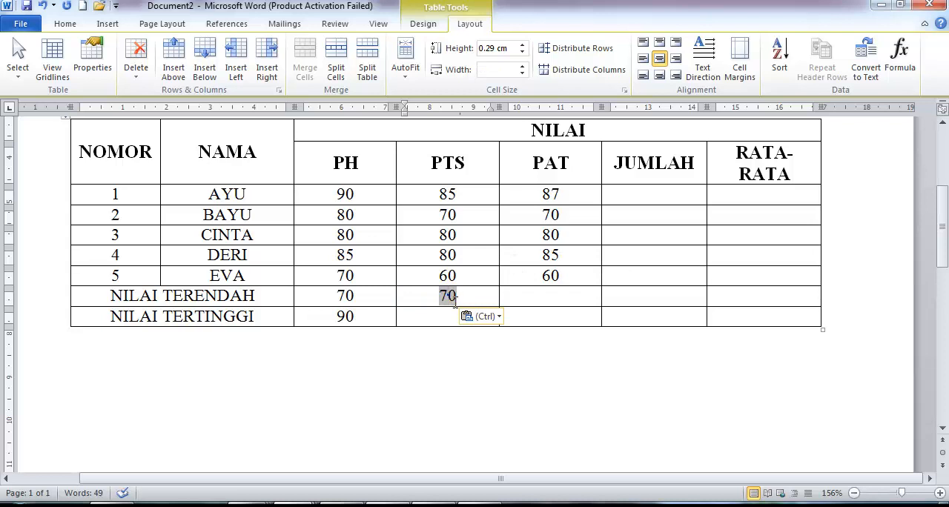
right_click(448, 295)
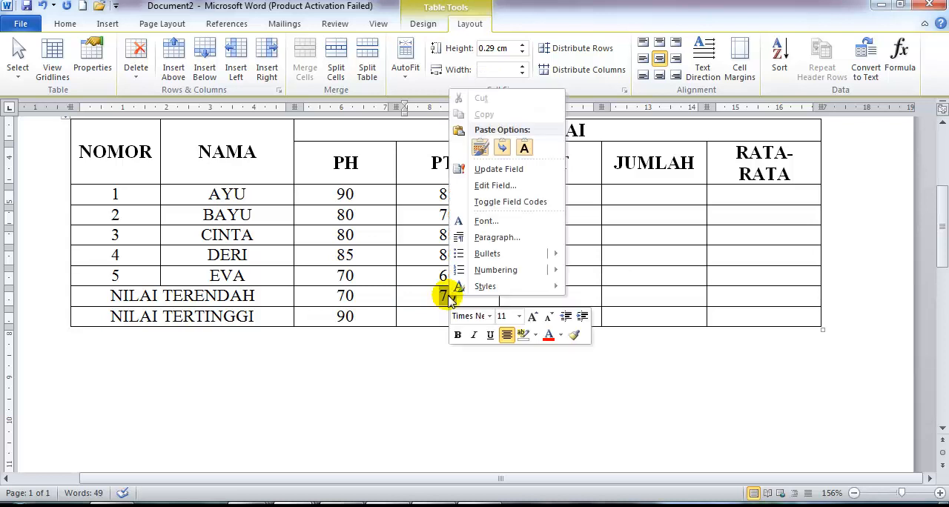
left_click(504, 168)
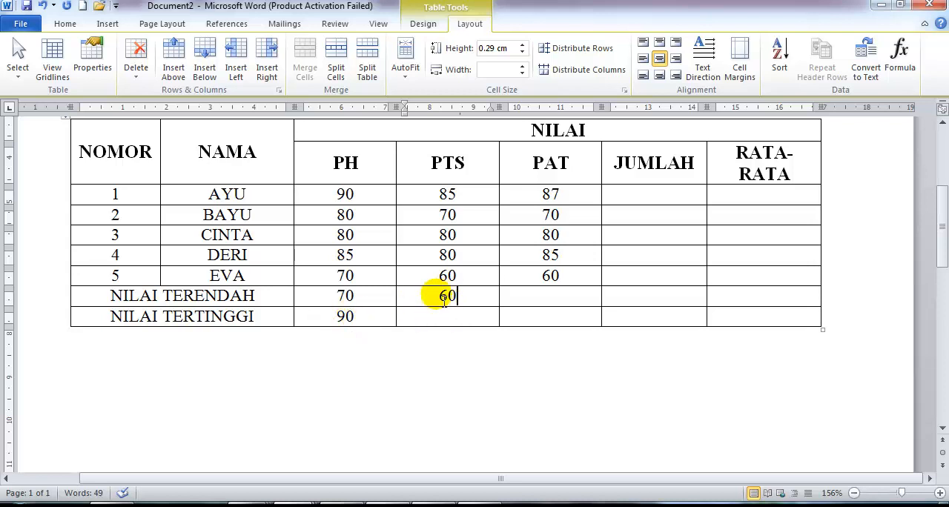
double_click(455, 296)
key("Delete")
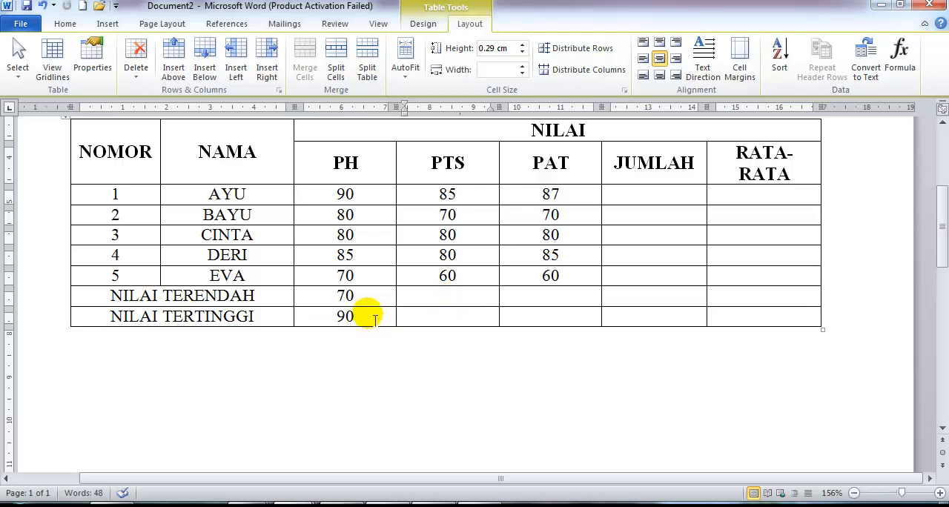
Copy the NILAI TERTINGGI row's formula result from the PH cell into its PTS cell and update the pasted field.
left_click_drag(370, 317, 338, 322)
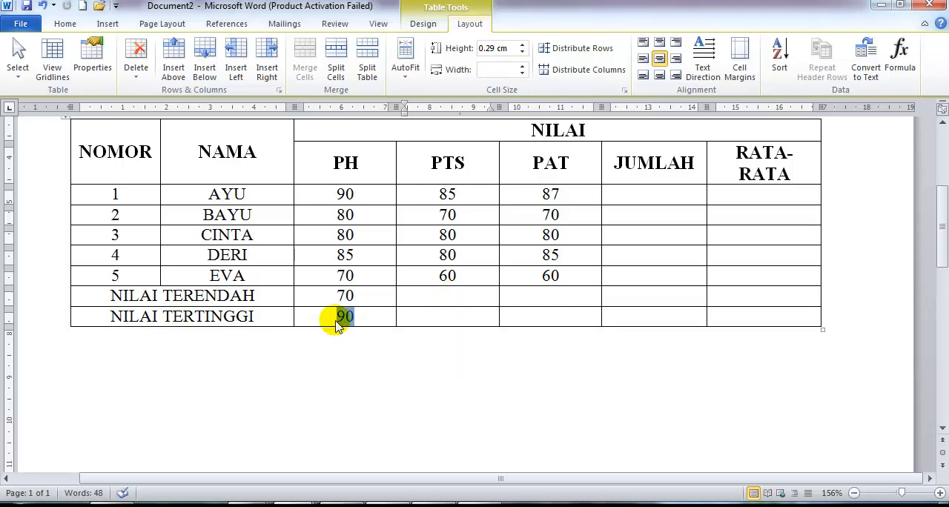
right_click(345, 320)
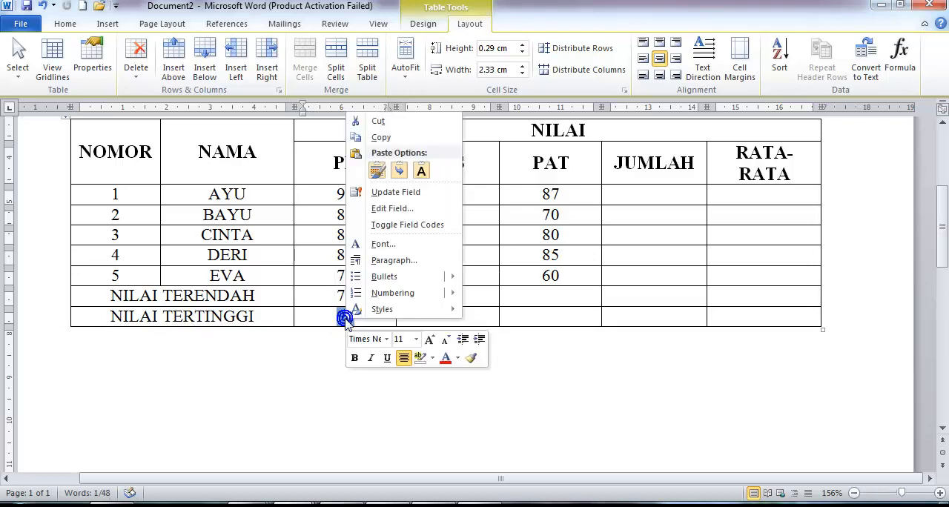
left_click(381, 137)
left_click(449, 319)
right_click(445, 319)
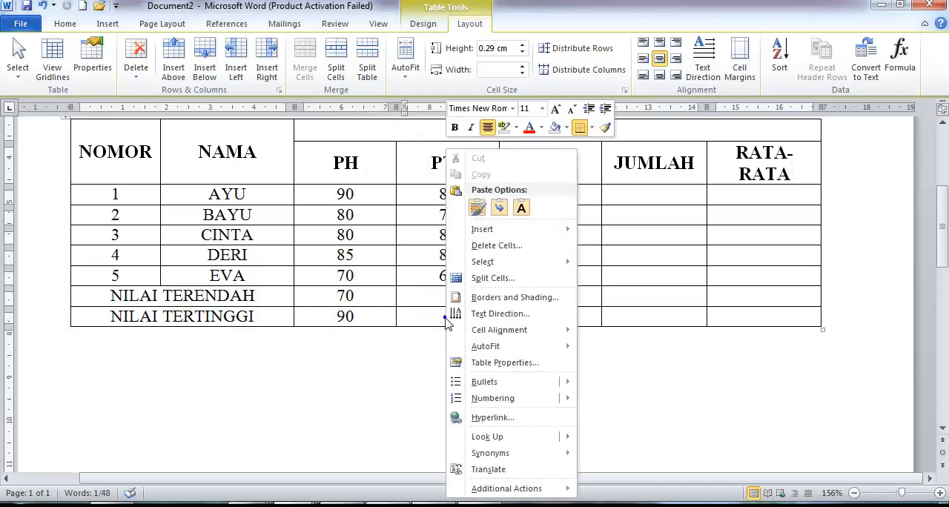
left_click(477, 208)
left_click_drag(457, 317, 439, 317)
right_click(444, 318)
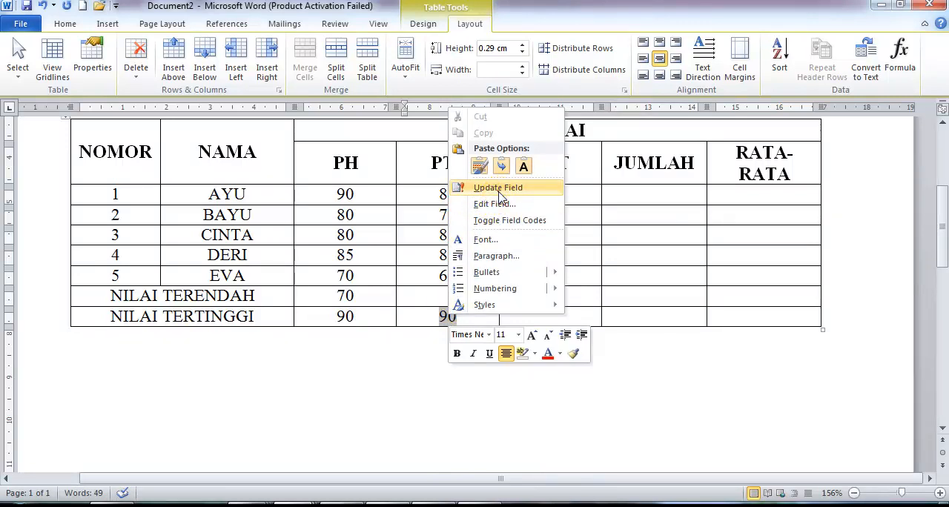
left_click(497, 188)
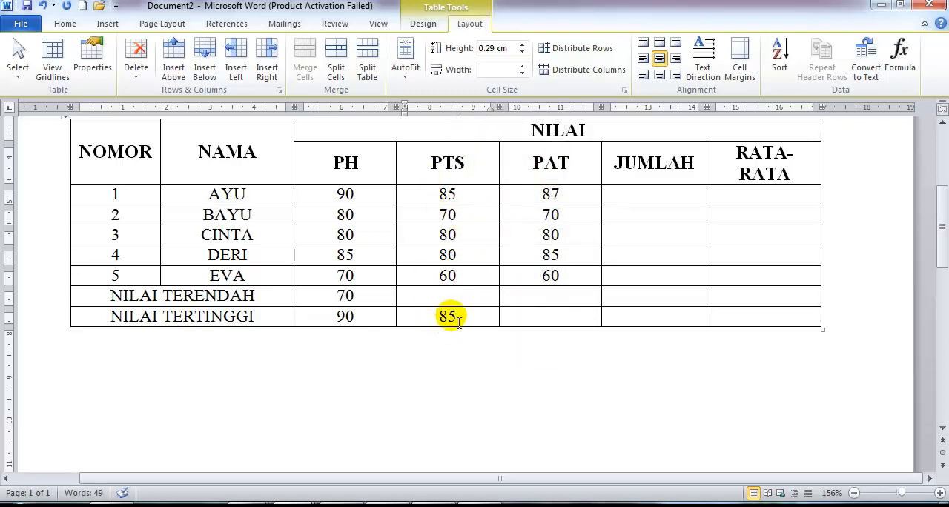
Paste the copied formula into the NILAI TERTINGGI row's PAT cell and update the field there.
left_click(551, 316)
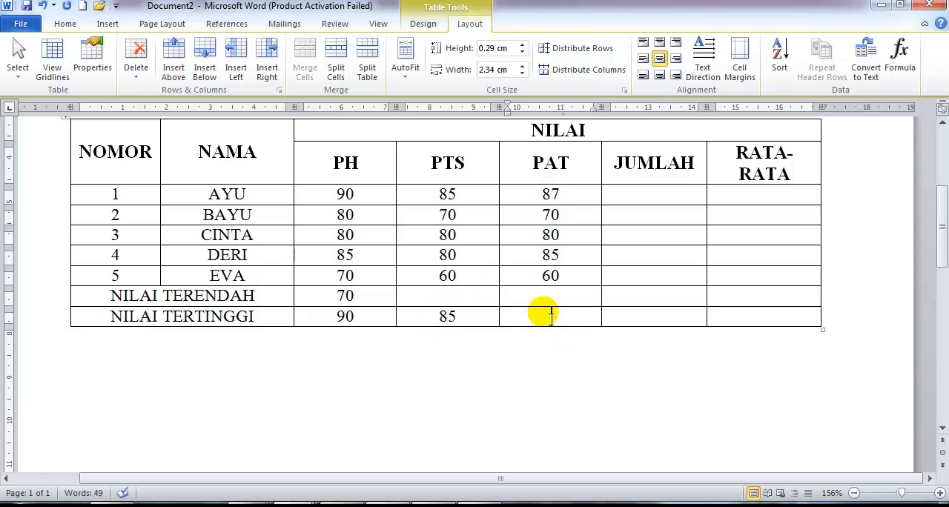
key("ctrl+v")
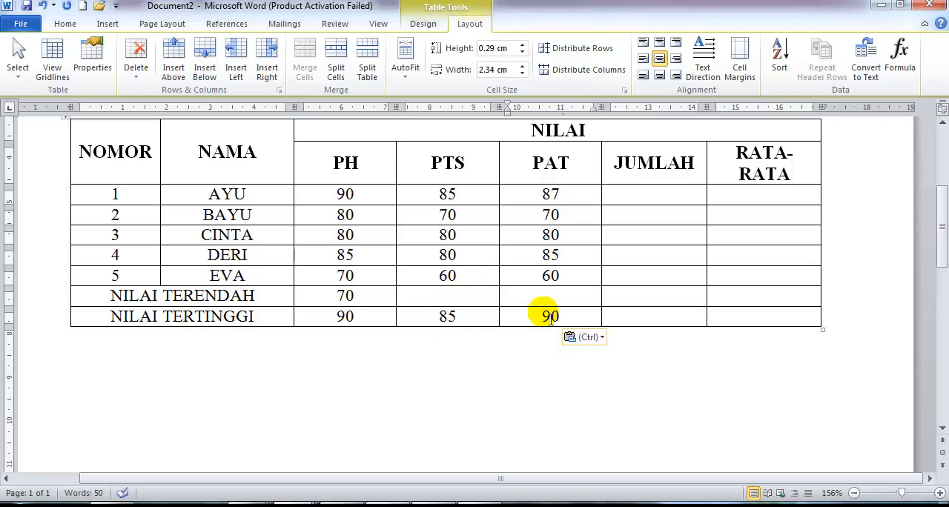
right_click(551, 317)
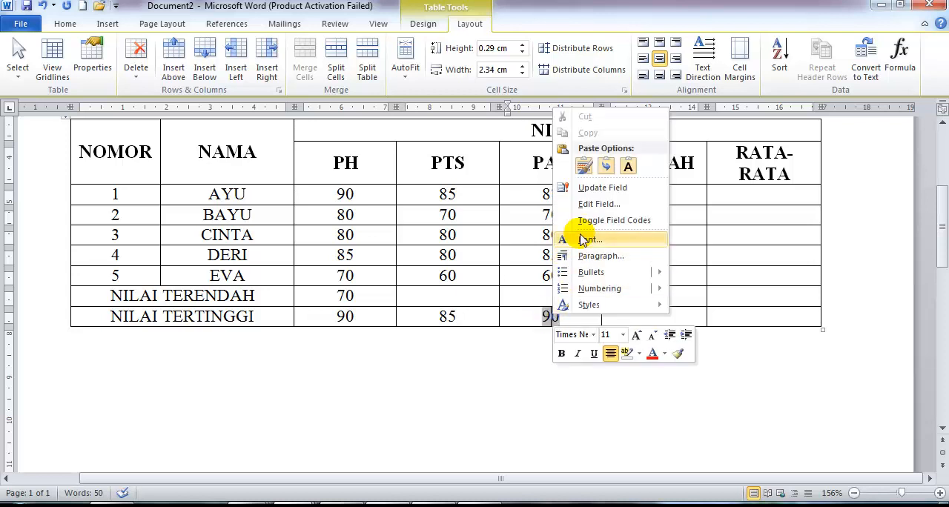
left_click(597, 190)
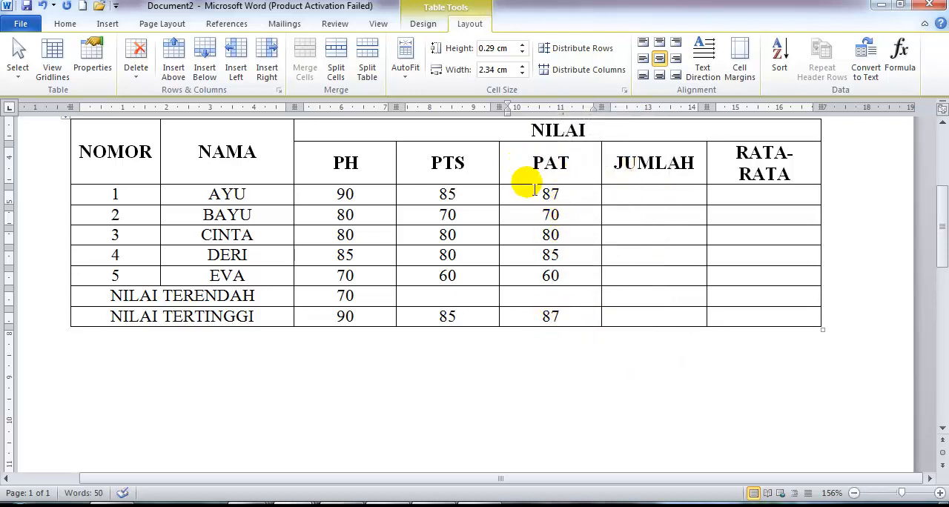
left_click(561, 317)
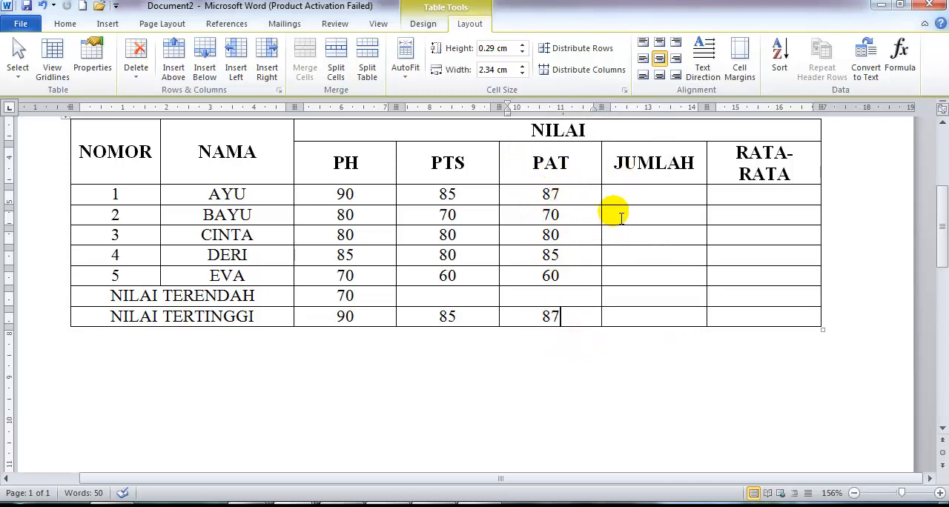
Enter the text SUM in row 1's JUMLAH cell and AVERAGE in its RATA-RATA cell.
left_click(630, 197)
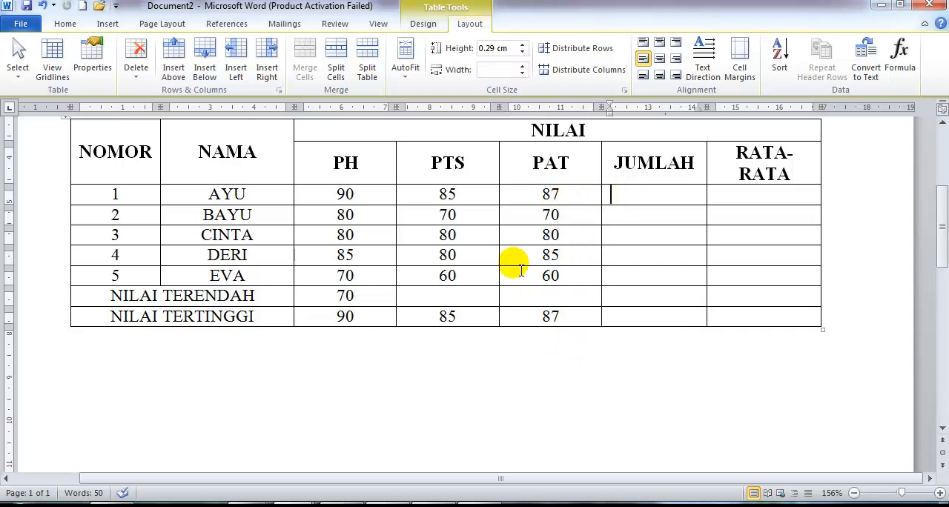
type("SUM")
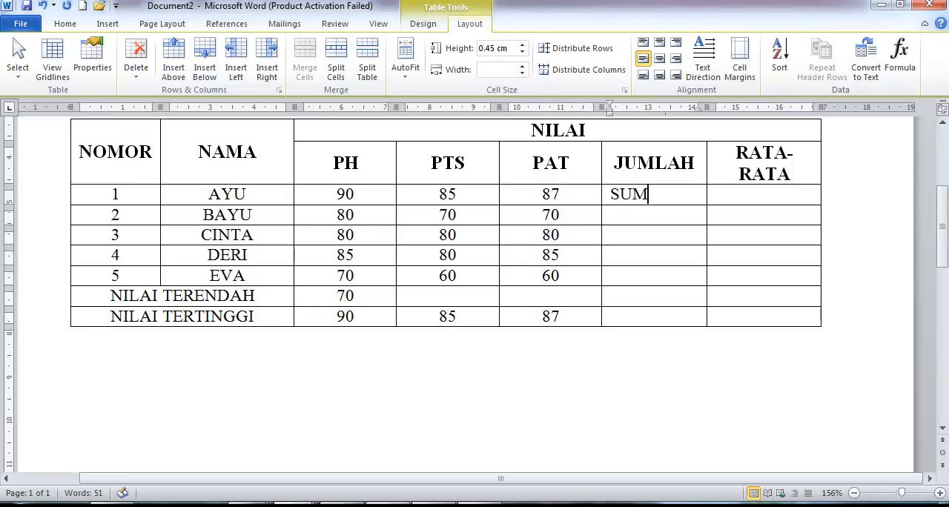
key("Tab")
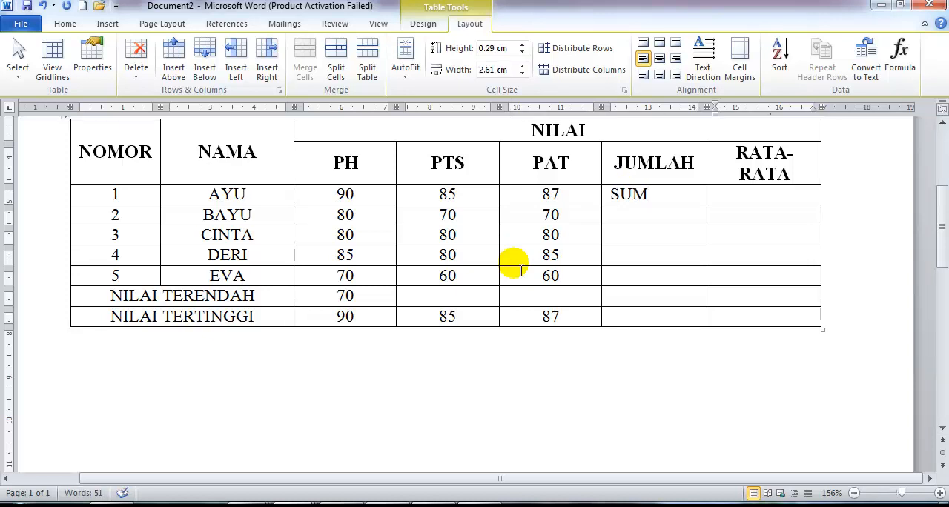
type("AVERAGE")
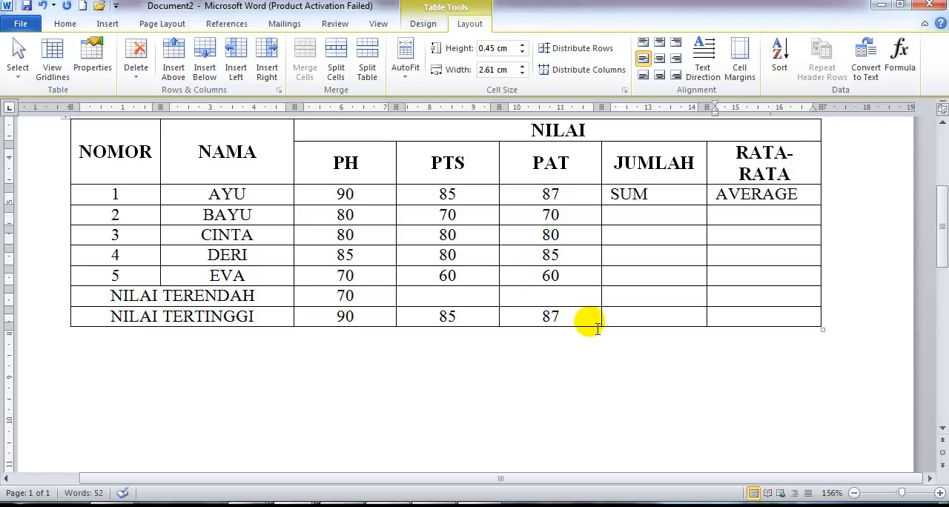
In the PAT column, enter MIN in the NILAI TERENDAH row and replace the NILAI TERTINGGI row's content with MAX.
left_click(550, 300)
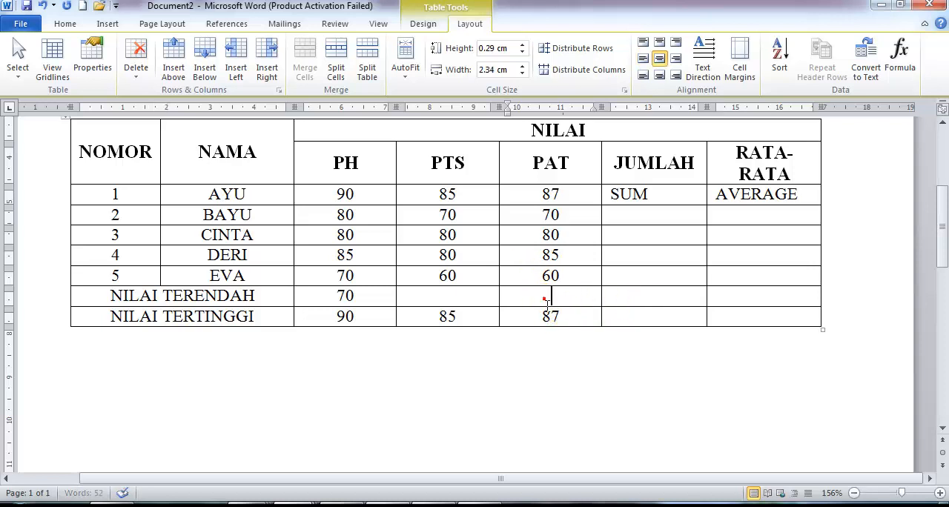
type("MIN")
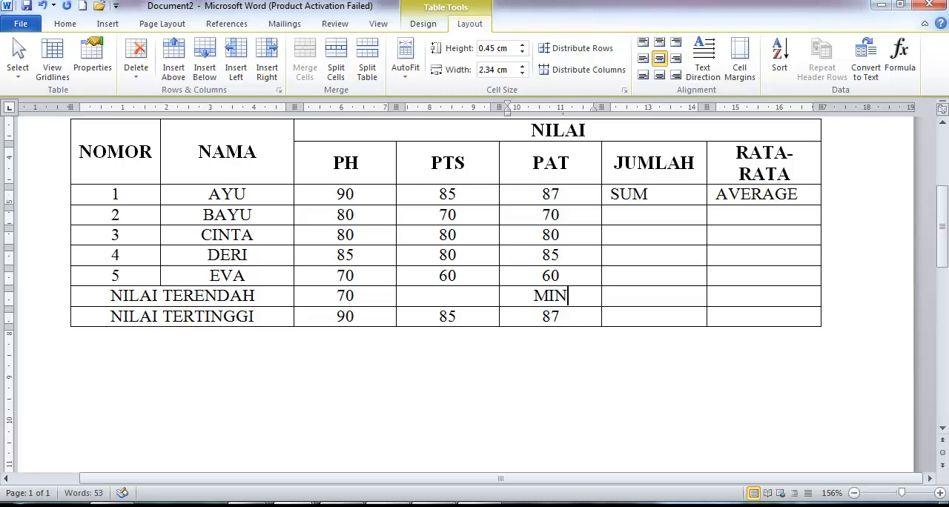
key("Down")
key("shift+Left")
key("shift+Left")
key("Delete")
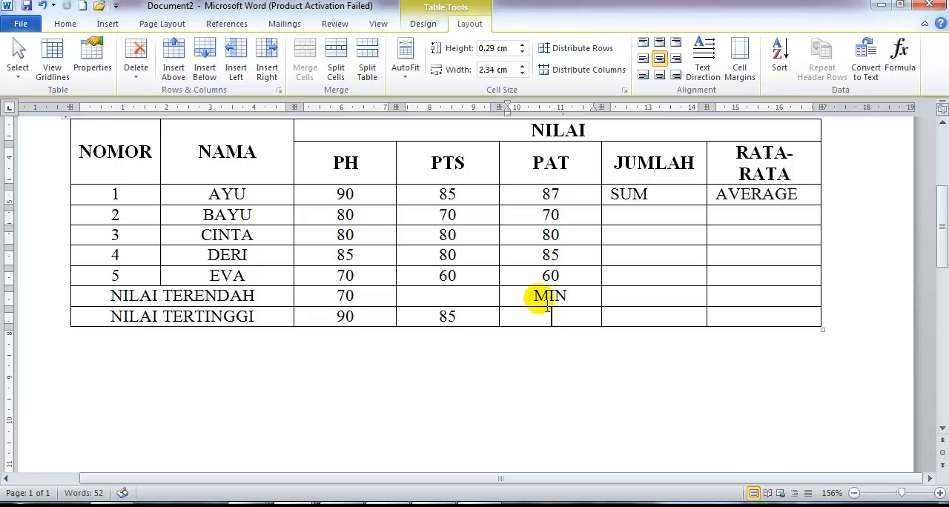
type("MAX")
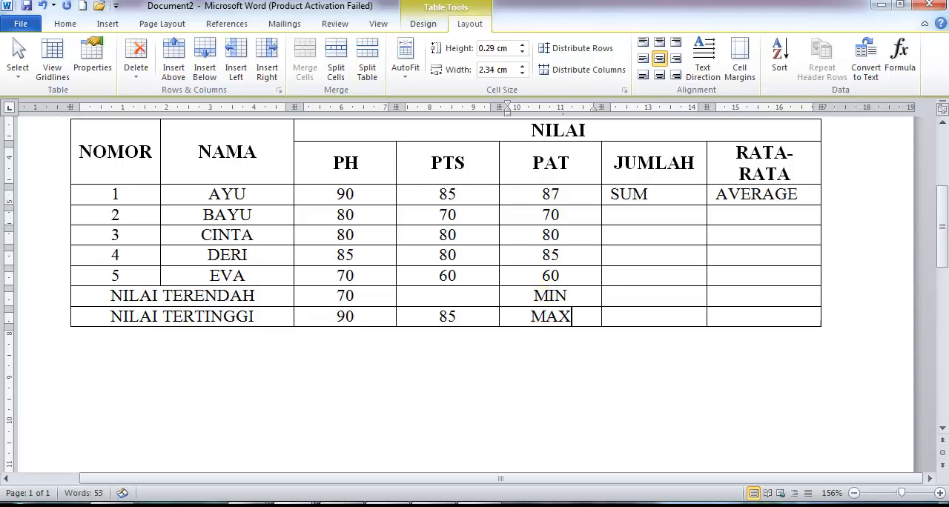
Enter the text PRODUCT in the JUMLAH cell of the NILAI TERENDAH row.
left_click(674, 299)
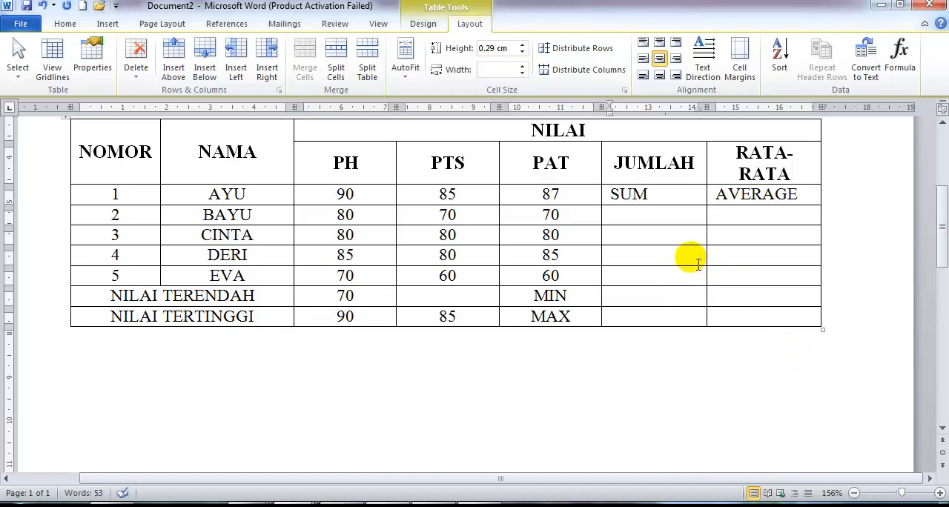
type("PRO")
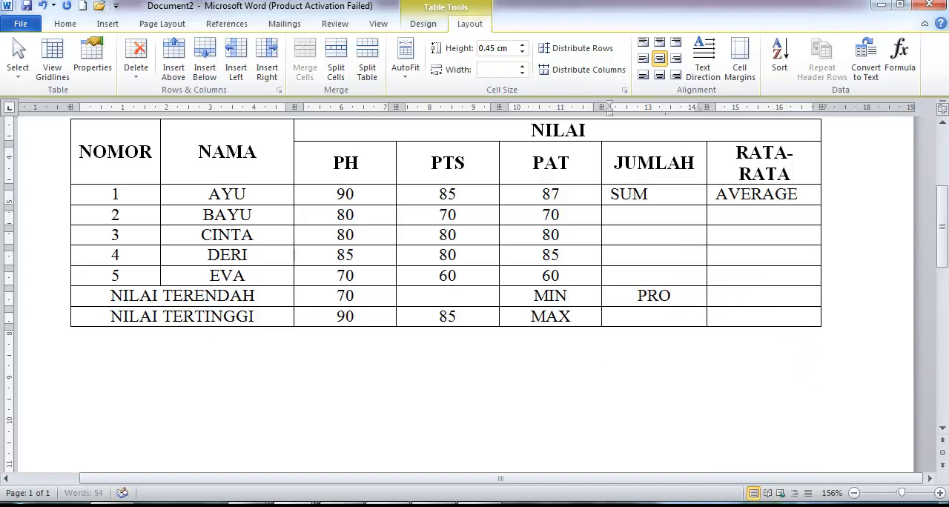
type("DUCT")
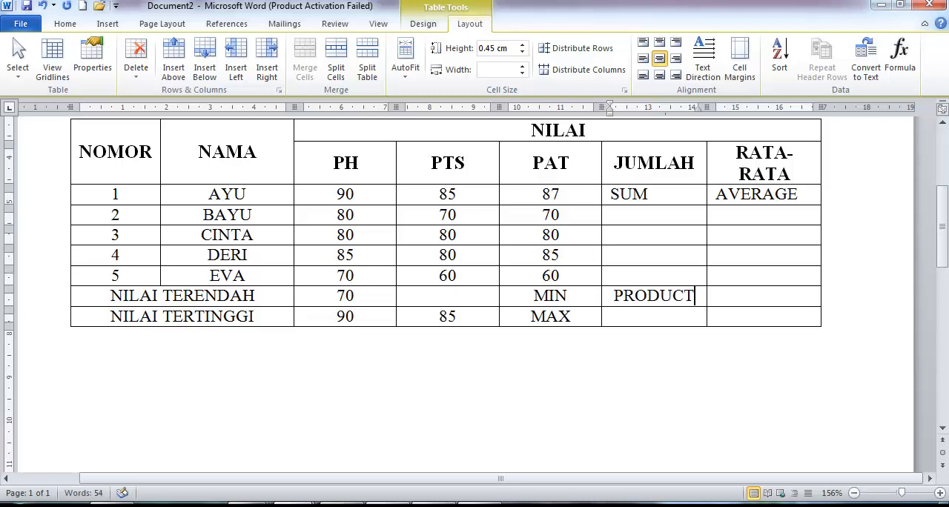